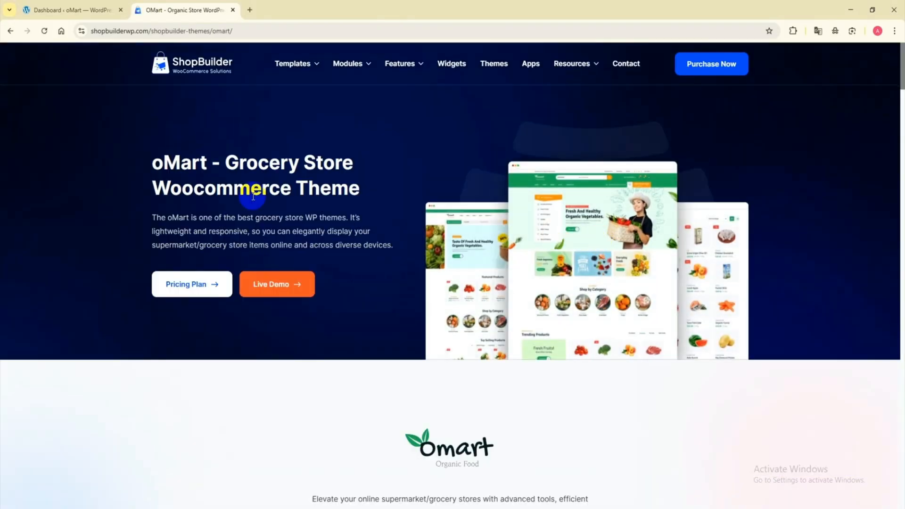
- Examine the oMart theme page's pre-built homepages, Elementor page builder, shop archive and single product layout sections
scroll(553, 245, down, 12)
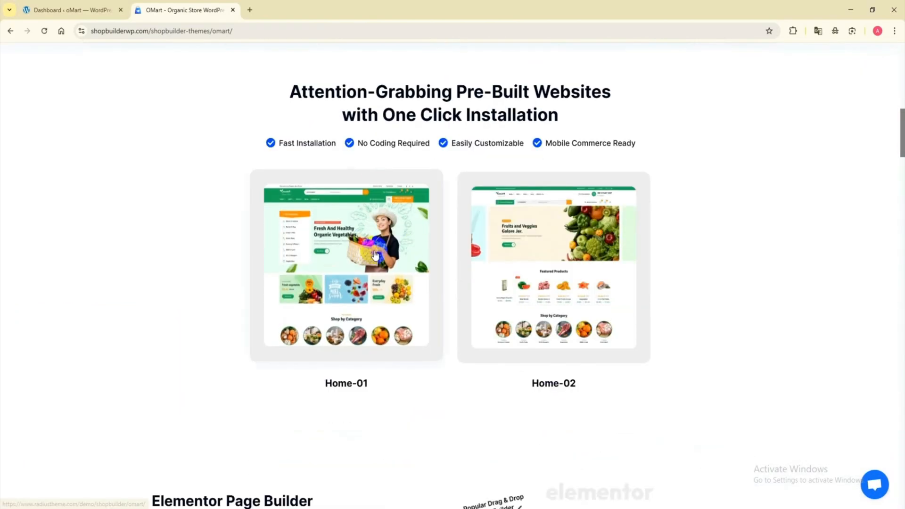
scroll(567, 259, down, 6)
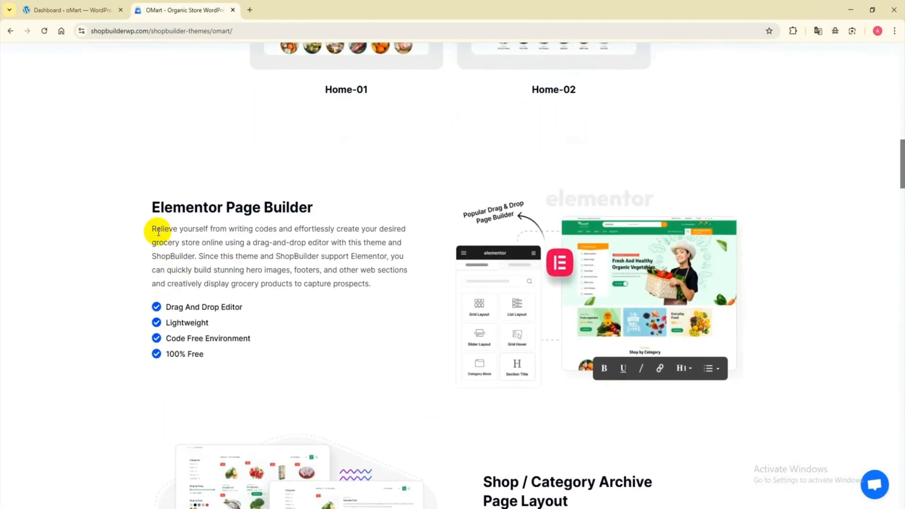
scroll(628, 297, down, 1)
scroll(571, 300, down, 4)
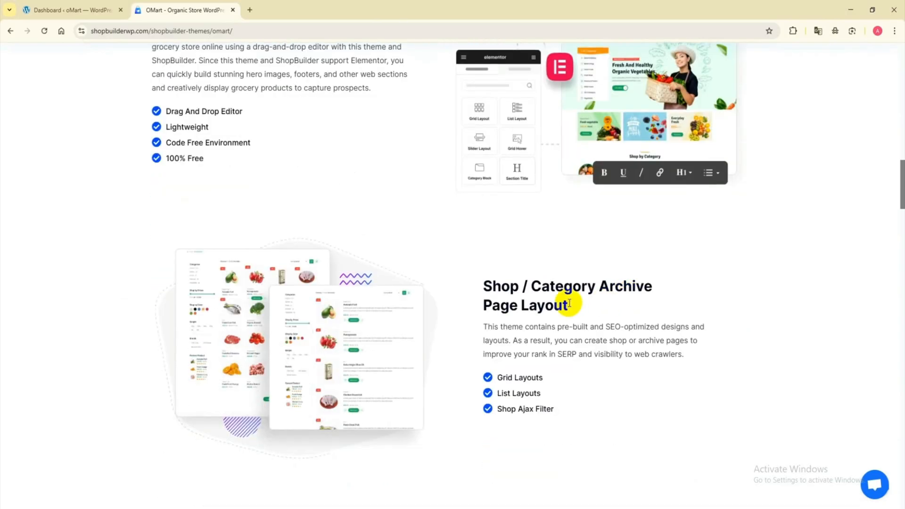
scroll(570, 300, down, 5)
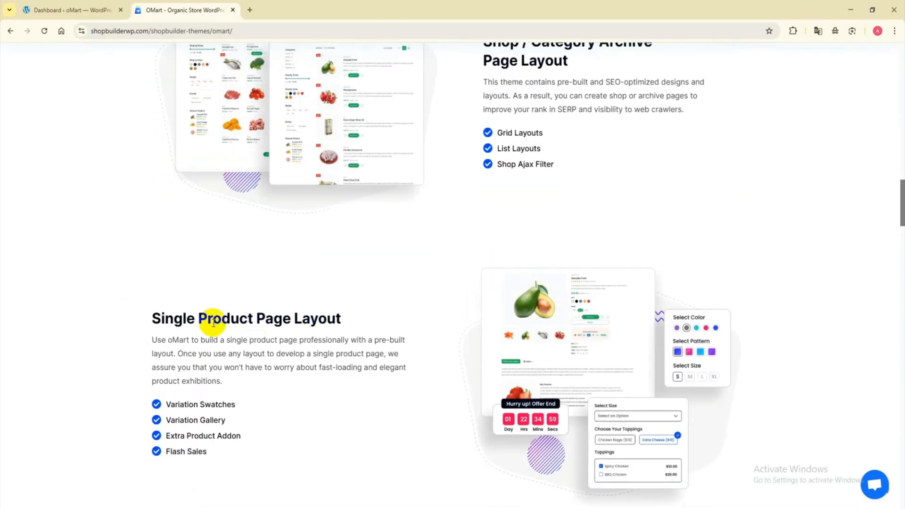
scroll(518, 353, down, 1)
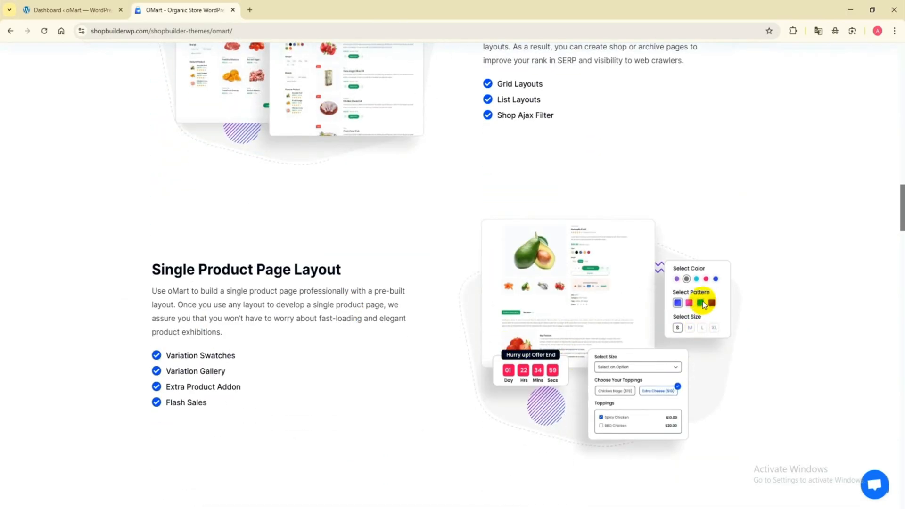
scroll(702, 305, down, 3)
scroll(638, 322, down, 6)
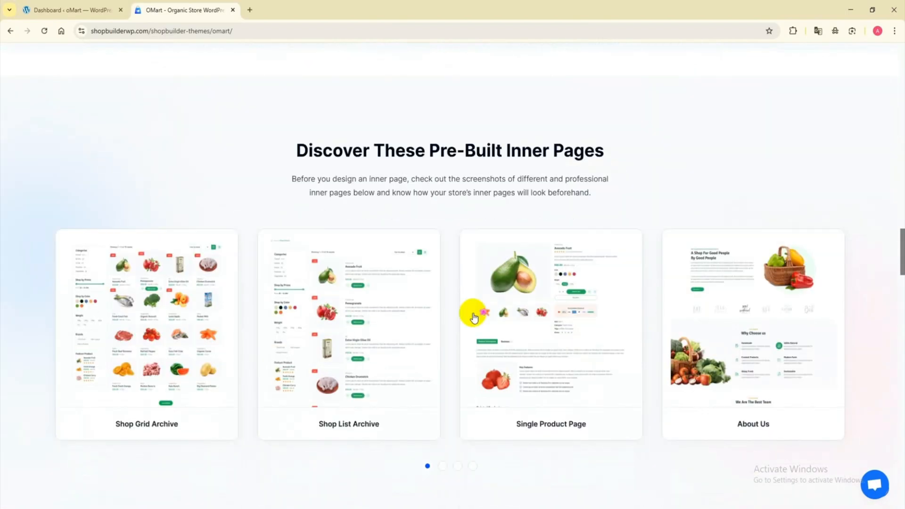
- Browse the pre-built inner pages carousel, then open and close one page's enlarged preview
click(443, 466)
click(458, 465)
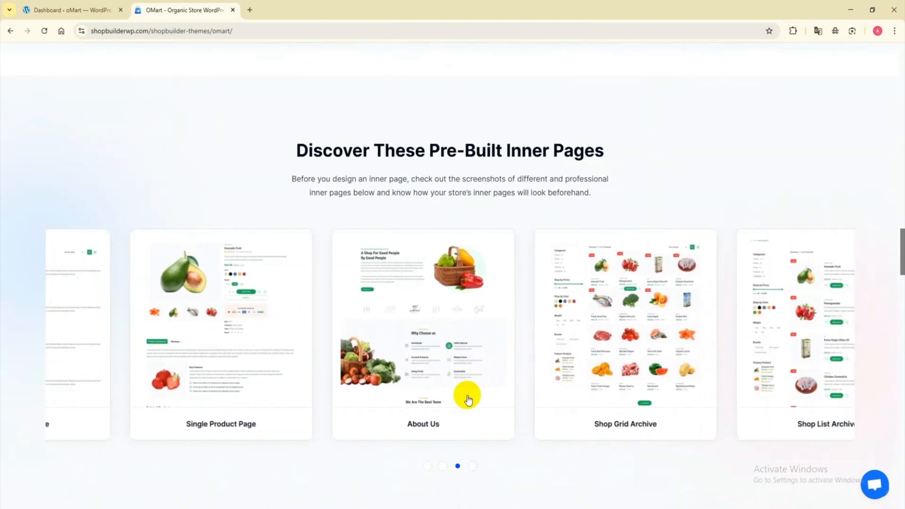
click(554, 345)
click(886, 57)
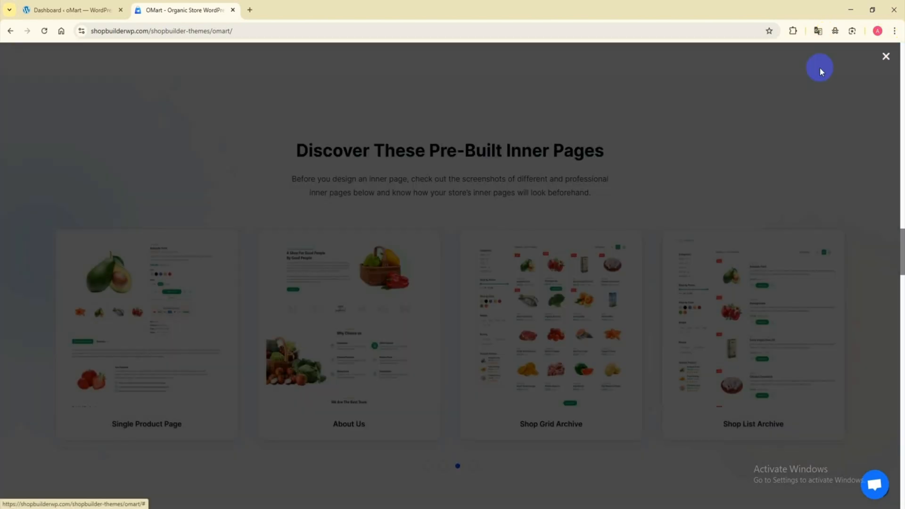
- Examine the theme's included modules and its changelogs, then return to the beginning of the page
scroll(328, 325, down, 4)
scroll(327, 323, down, 2)
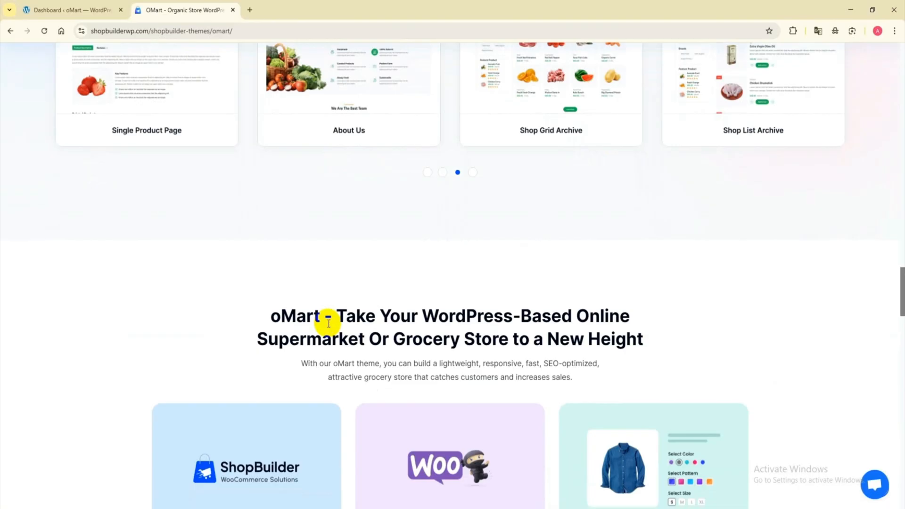
scroll(327, 320, down, 6)
scroll(581, 333, down, 9)
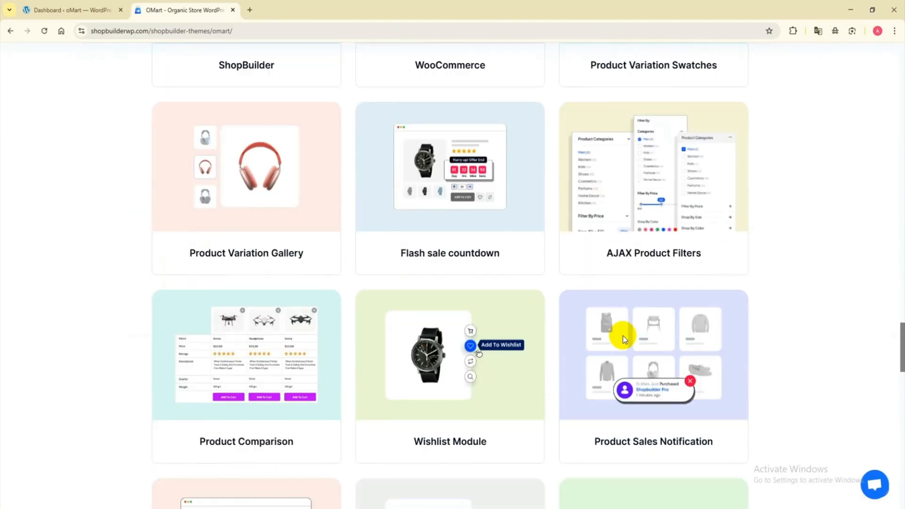
scroll(623, 336, down, 7)
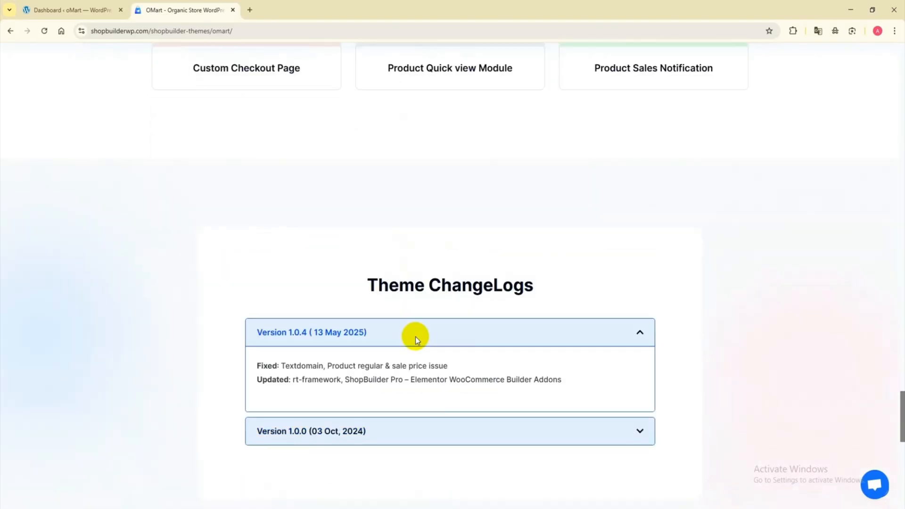
scroll(415, 336, up, 6)
drag(901, 390, 895, 71)
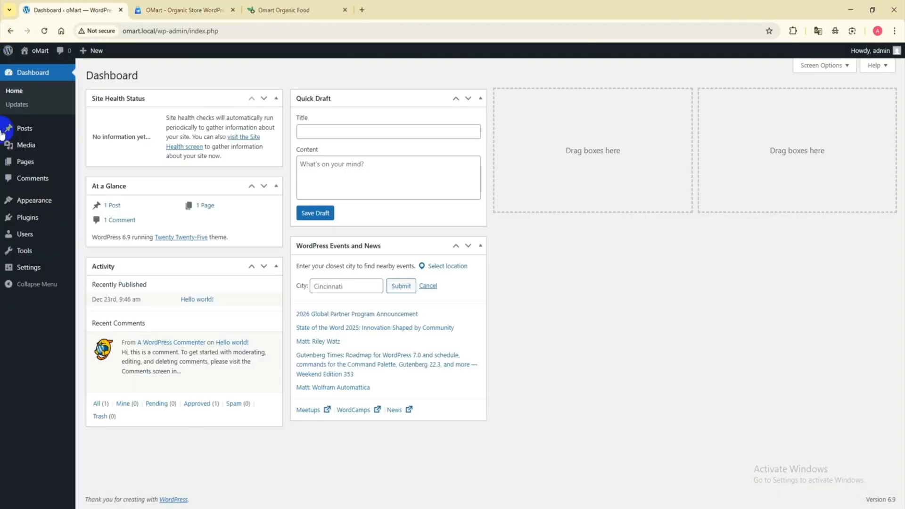
- Install the theme in the WordPress admin from the omart.1.0.7 ZIP archive in Downloads and activate it
mouse_move(37, 211)
click(92, 207)
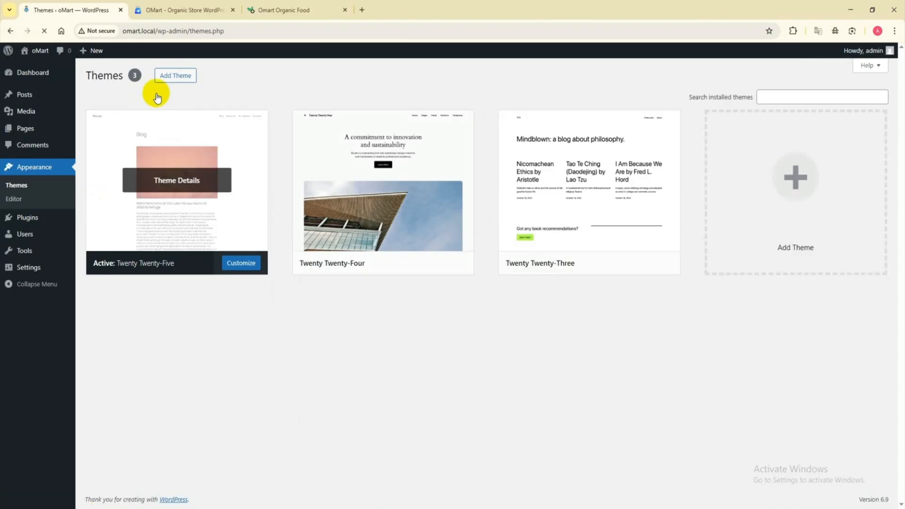
click(182, 77)
click(185, 80)
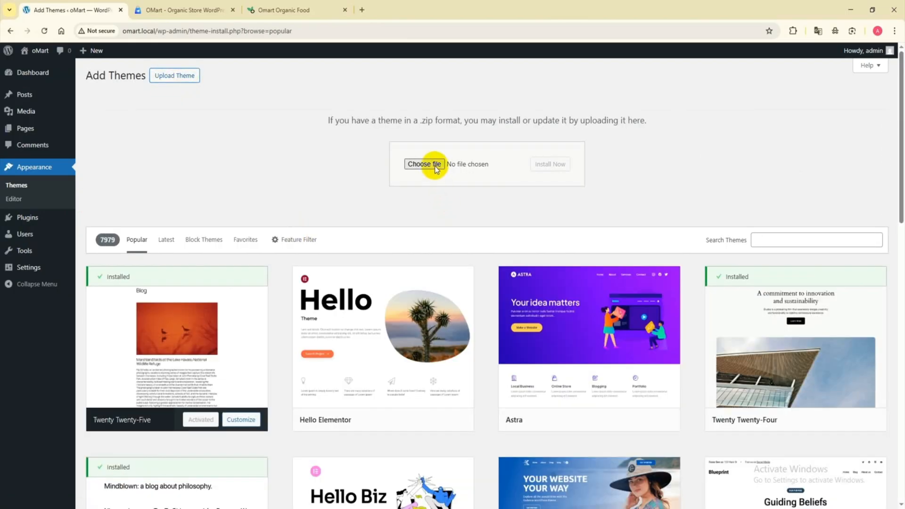
click(434, 164)
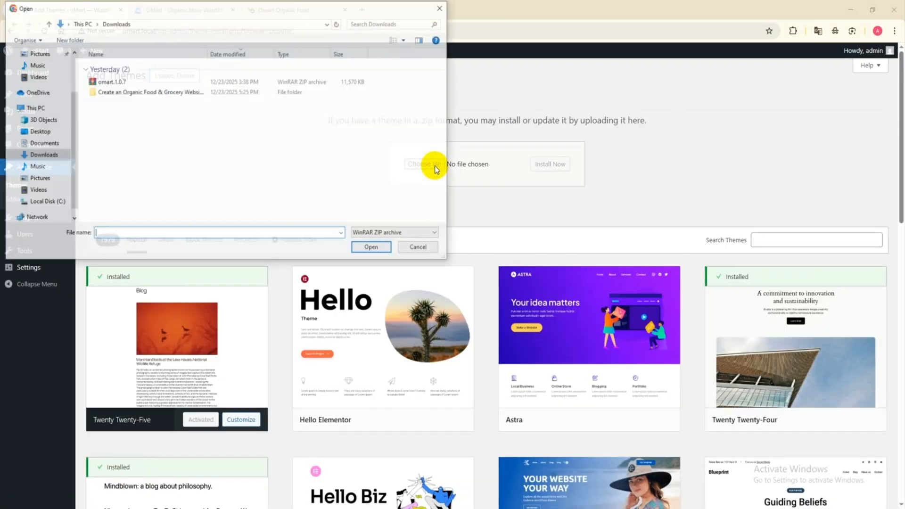
click(110, 82)
double_click(109, 83)
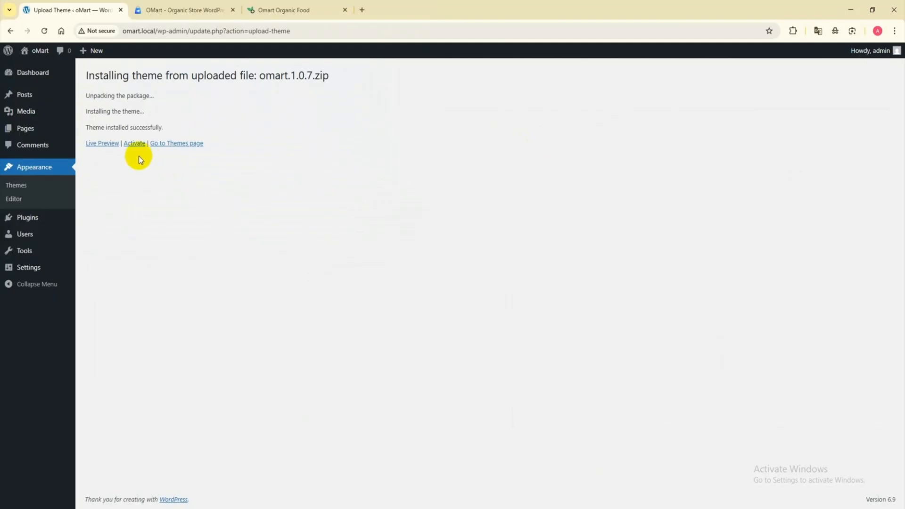
click(135, 145)
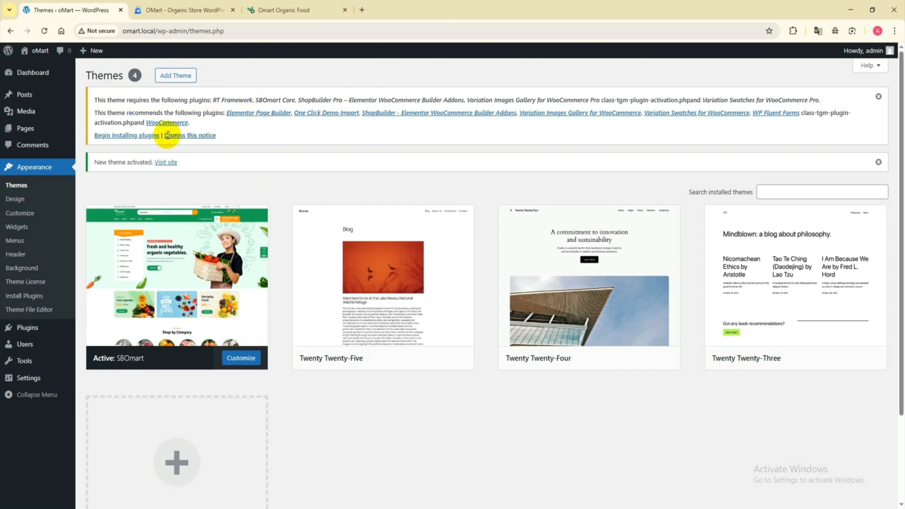
- Bulk-install all of the theme's required and recommended plugins
click(119, 135)
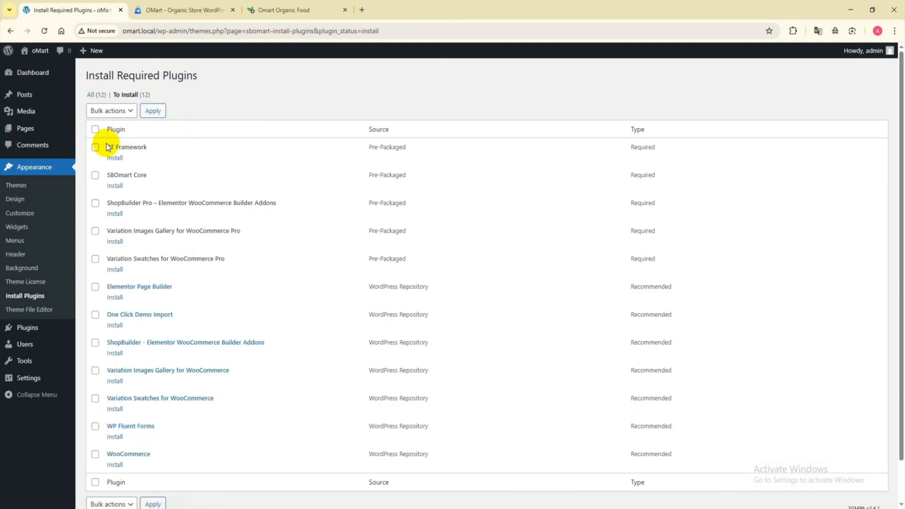
click(95, 129)
click(106, 110)
click(114, 137)
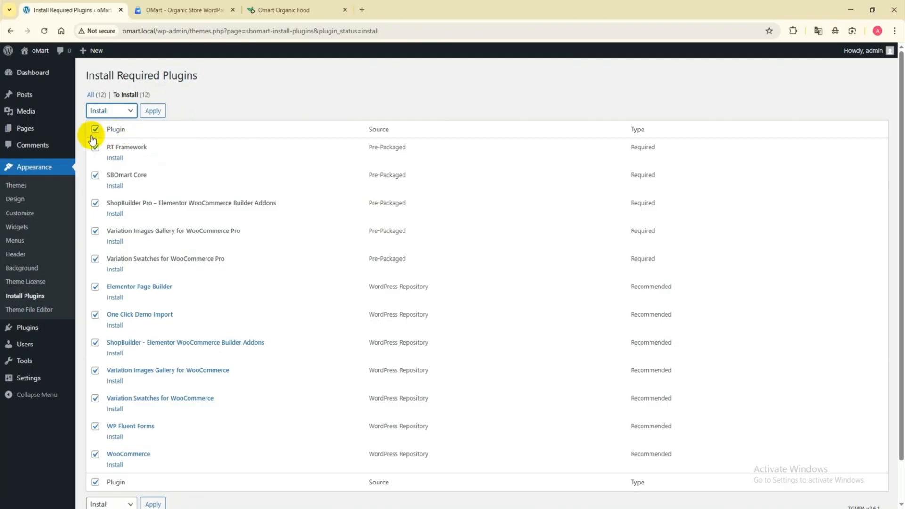
click(156, 113)
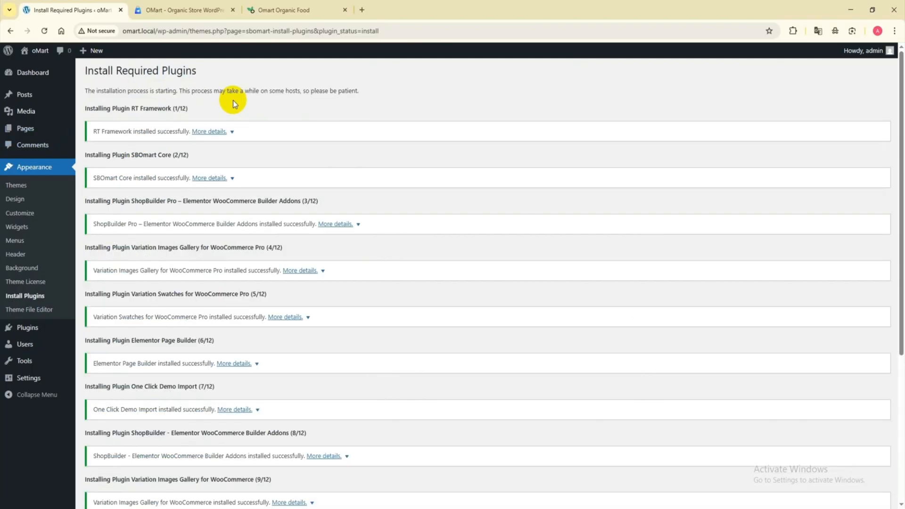
scroll(233, 100, down, 5)
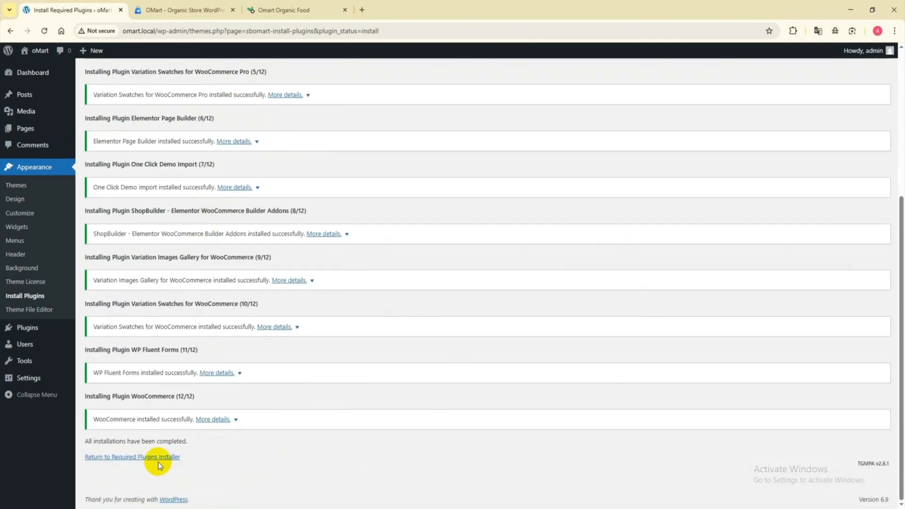
- Return to the required plugins list and bulk-activate all the installed plugins
click(158, 461)
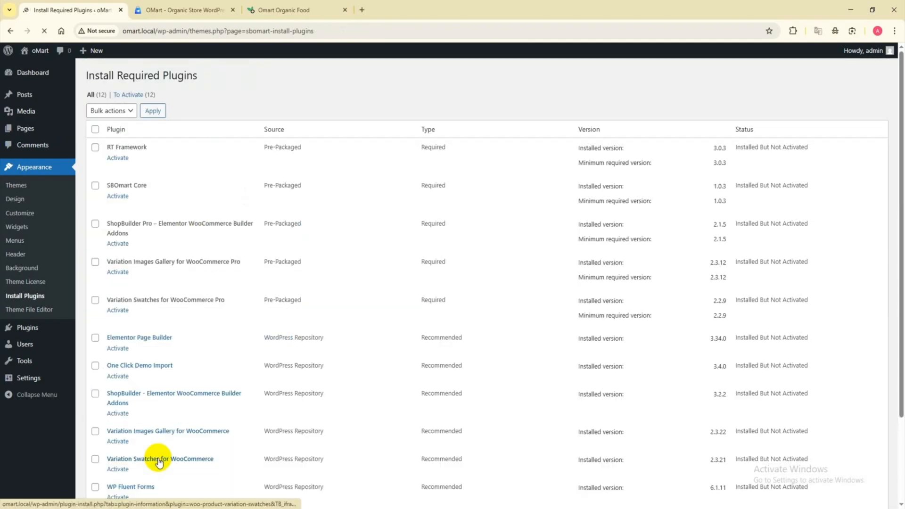
click(92, 128)
click(120, 112)
click(101, 165)
click(153, 113)
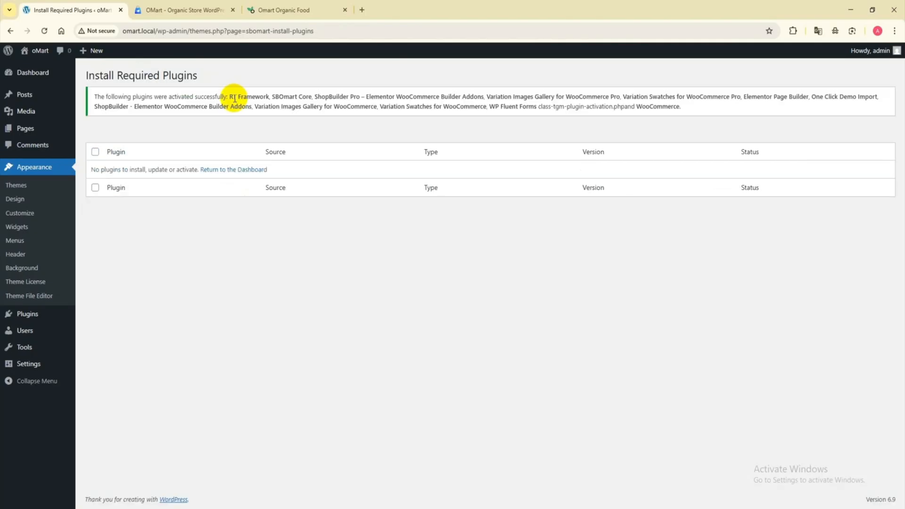
- Go back to the WordPress dashboard and open the Import Demo Data page
click(33, 267)
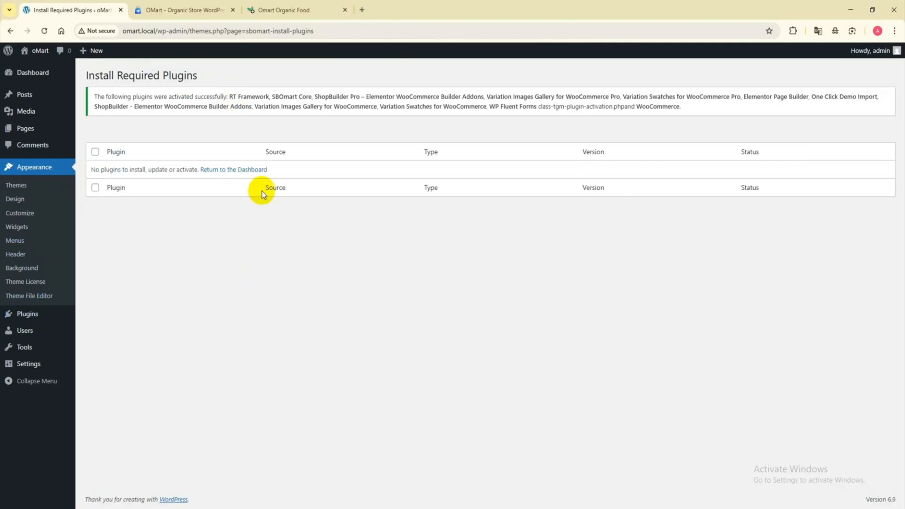
click(239, 170)
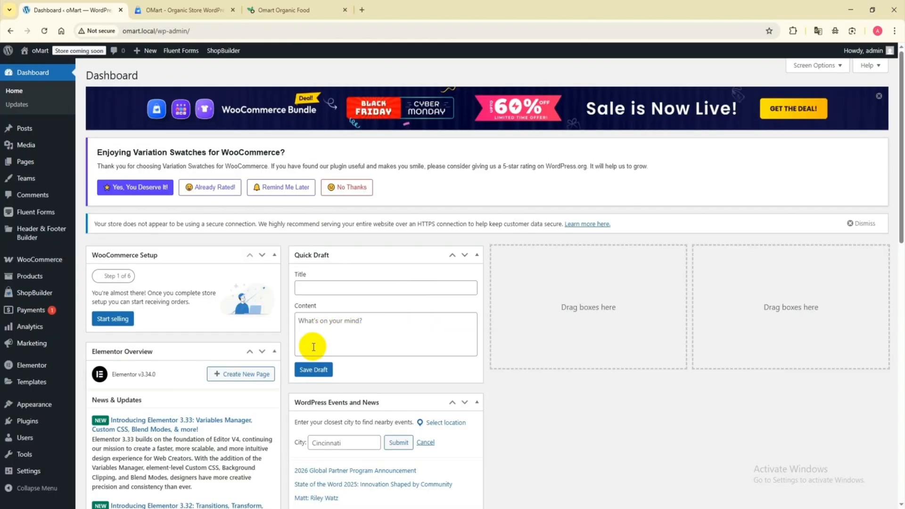
scroll(133, 162, down, 3)
click(16, 390)
mouse_move(18, 405)
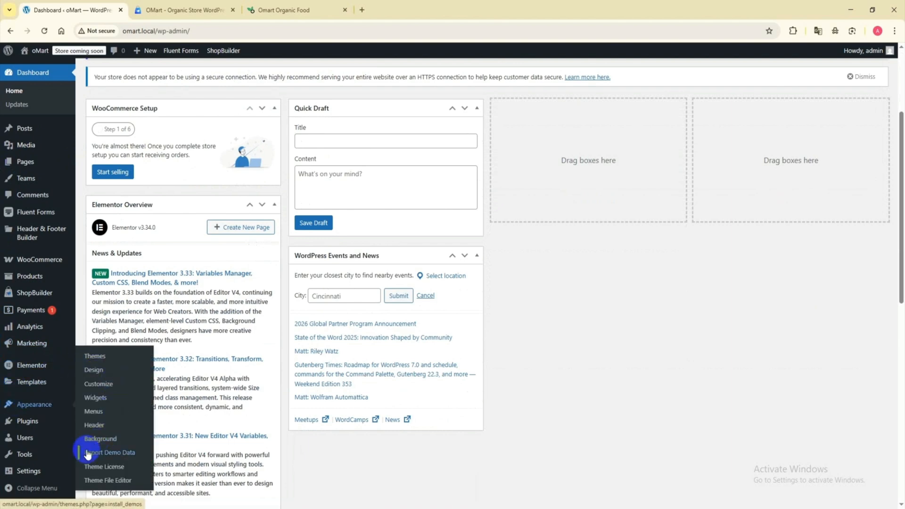
click(122, 454)
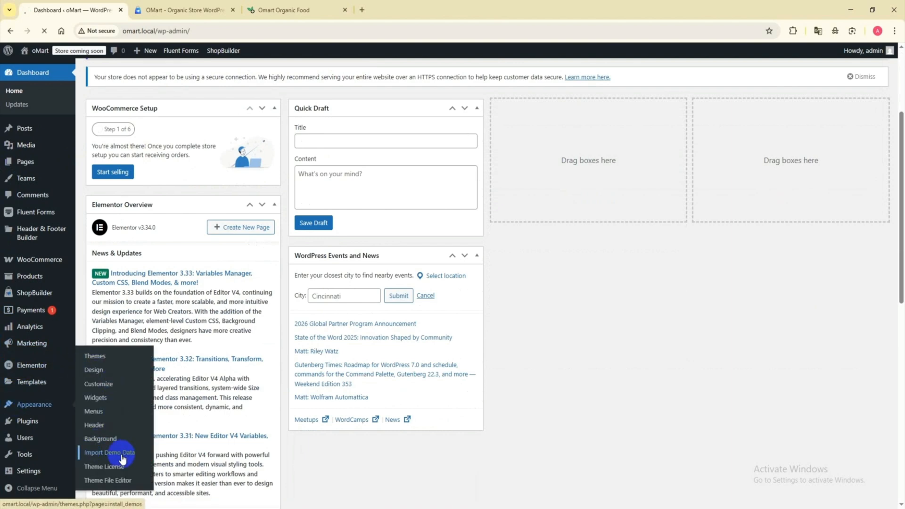
- Import the Home 1 demo without adding any of the optional recommended plugins
scroll(208, 246, down, 10)
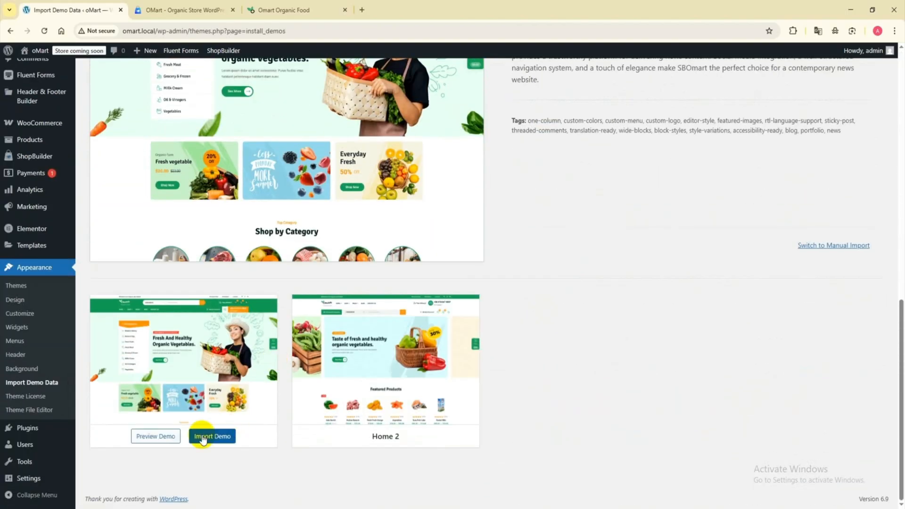
mouse_move(370, 379)
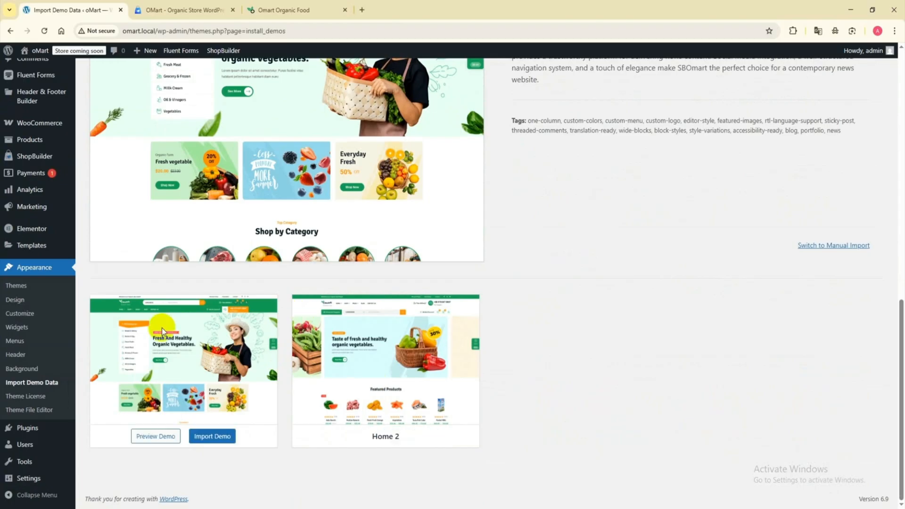
scroll(154, 348, up, 4)
scroll(257, 320, down, 4)
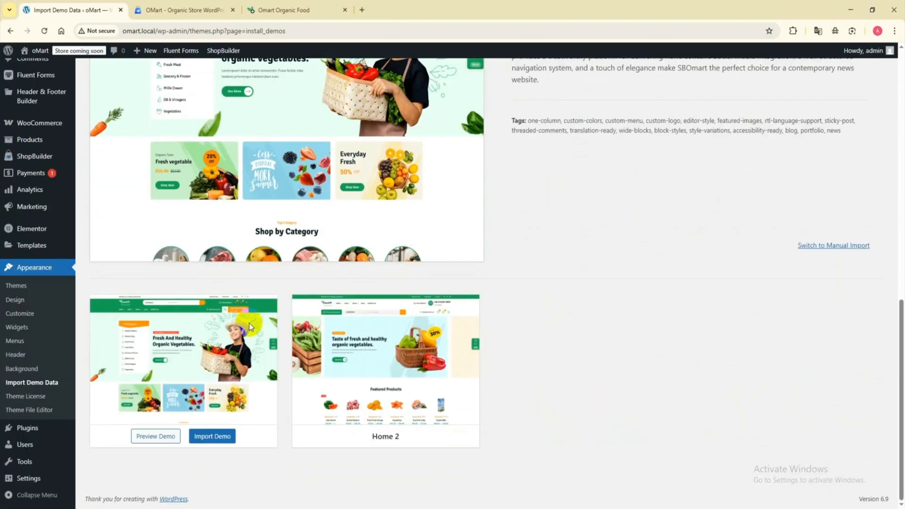
click(212, 439)
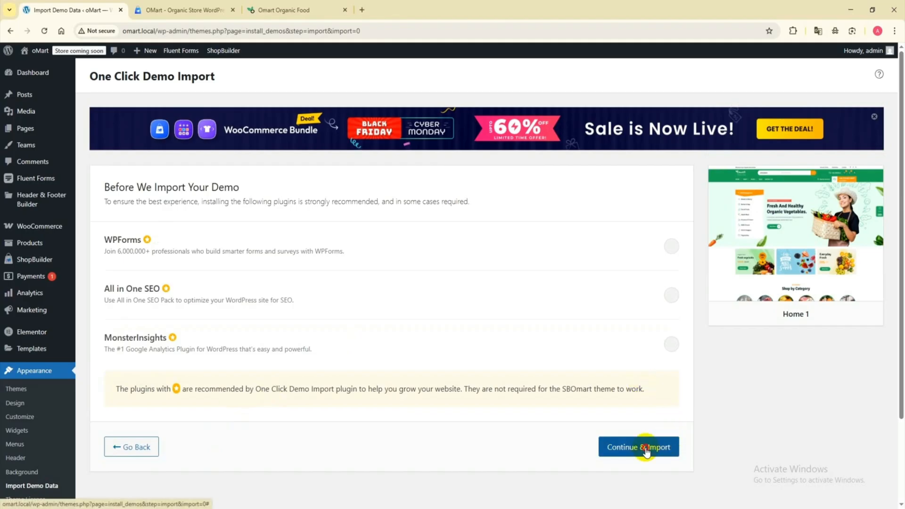
click(645, 447)
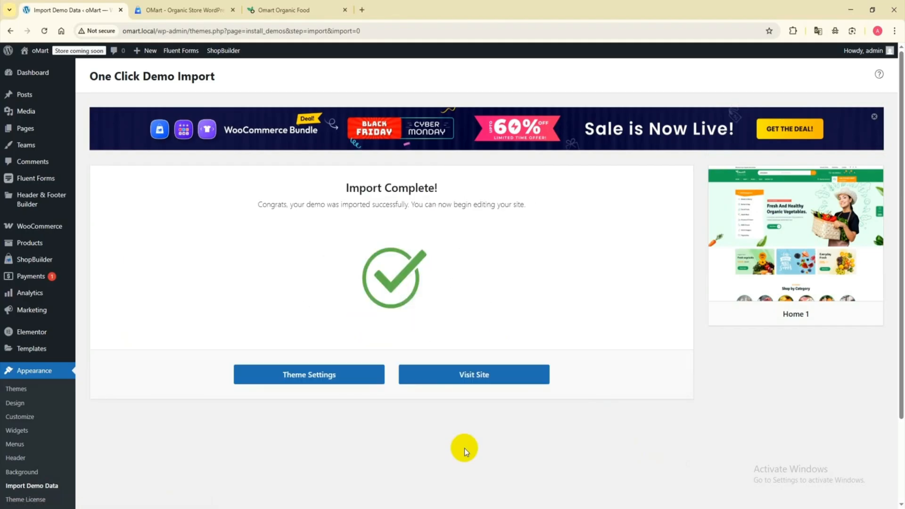
- Open the imported site in a new browser tab and switch to it
right_click(480, 376)
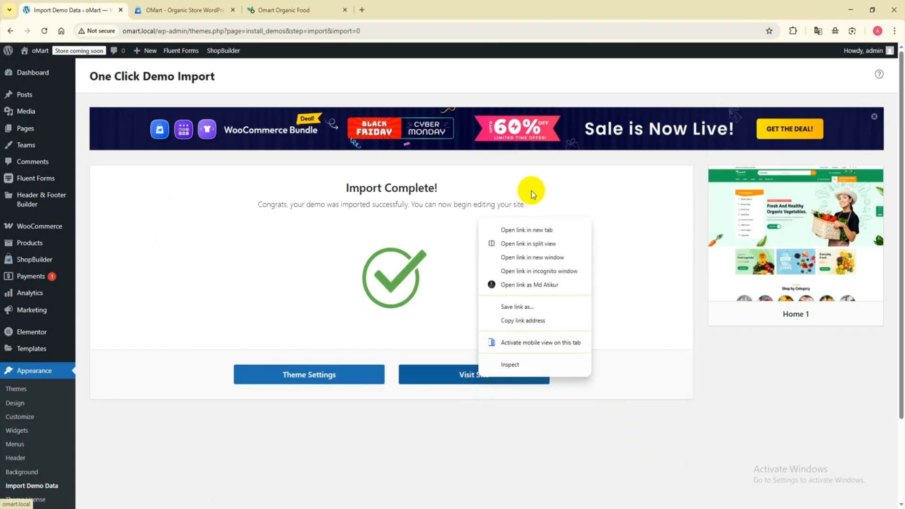
click(530, 230)
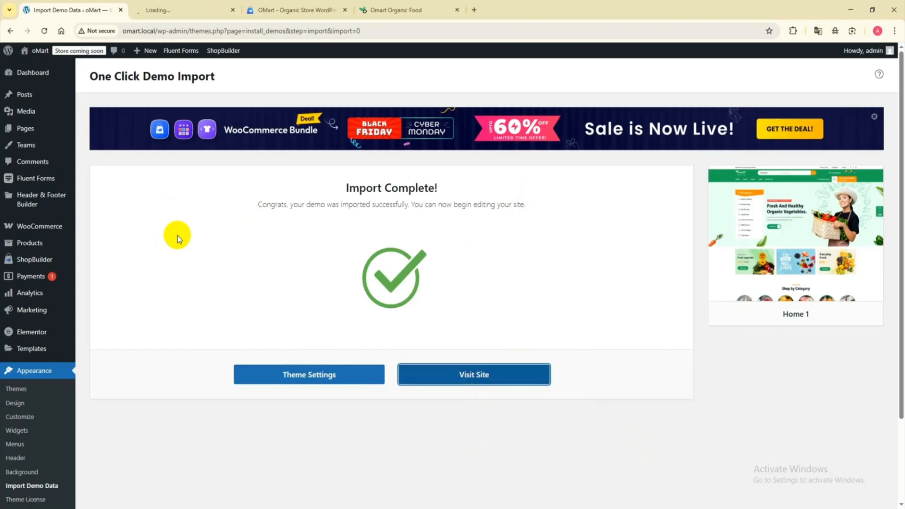
click(144, 19)
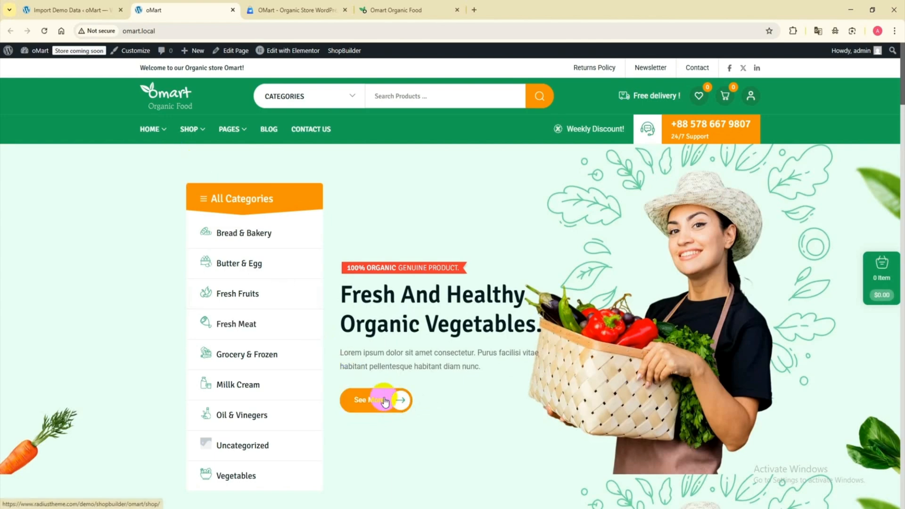
- Look over the imported home page from the hero banner to Trending Products, advancing the Shop by Category carousel along the way
scroll(630, 125, down, 2)
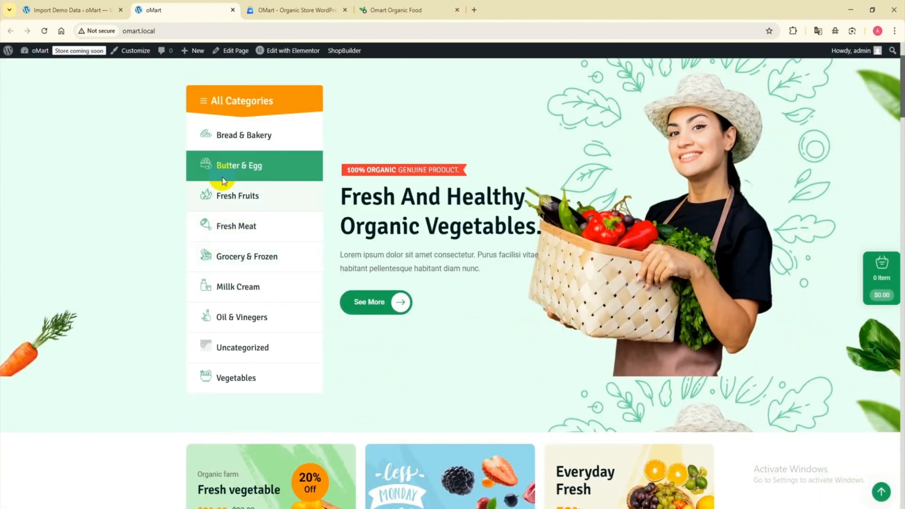
scroll(308, 307, down, 3)
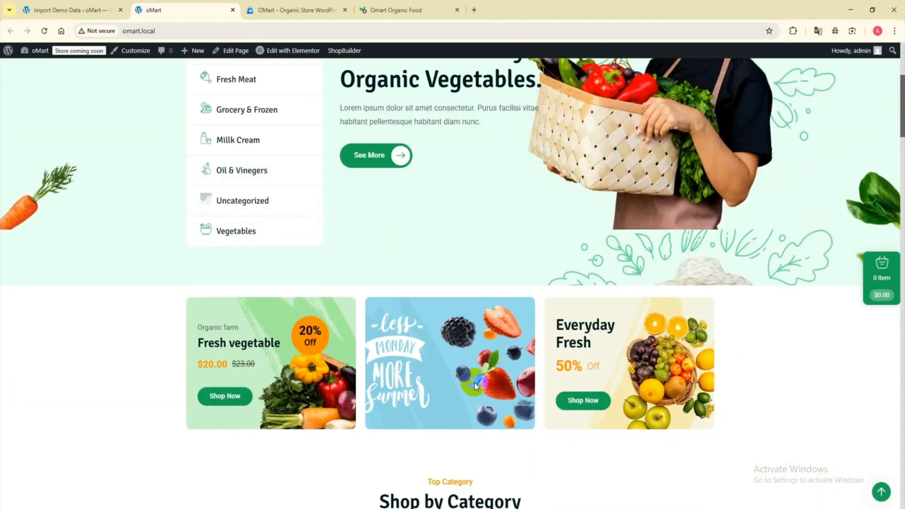
scroll(650, 383, down, 5)
scroll(652, 383, down, 3)
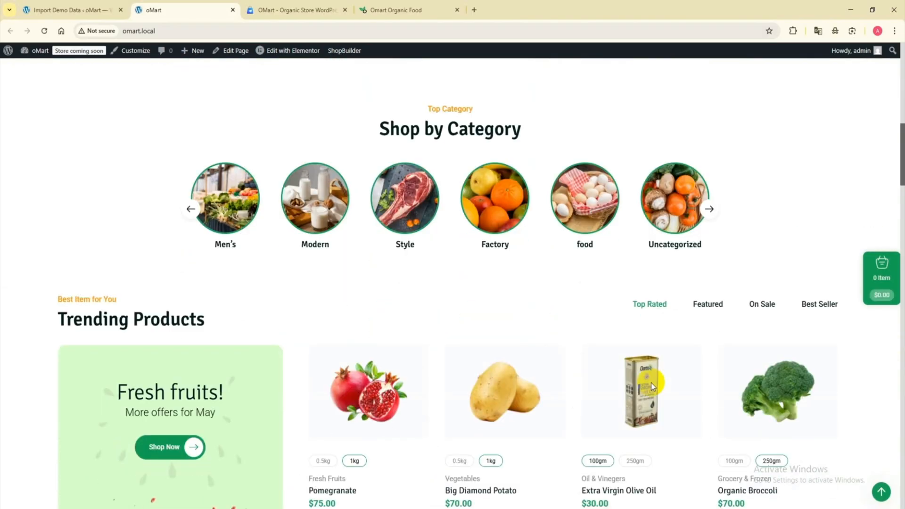
click(710, 191)
click(709, 191)
scroll(449, 226, down, 3)
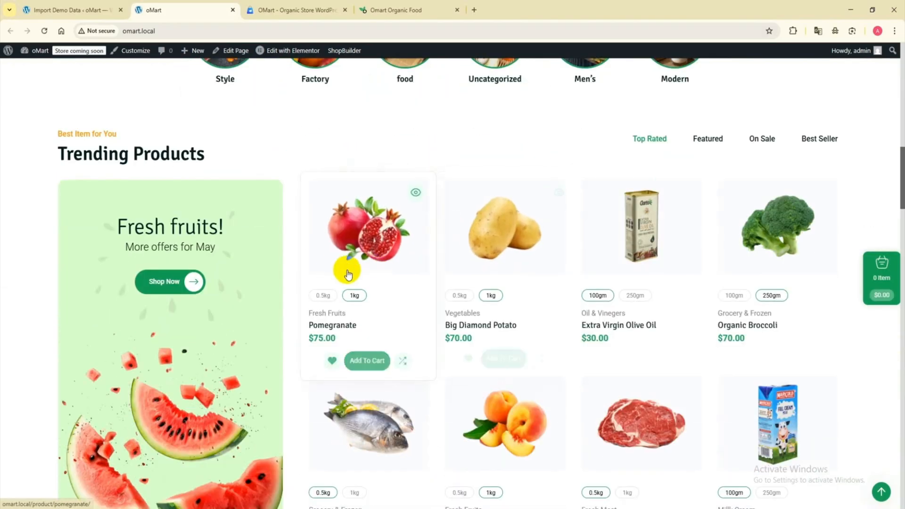
scroll(519, 277, down, 3)
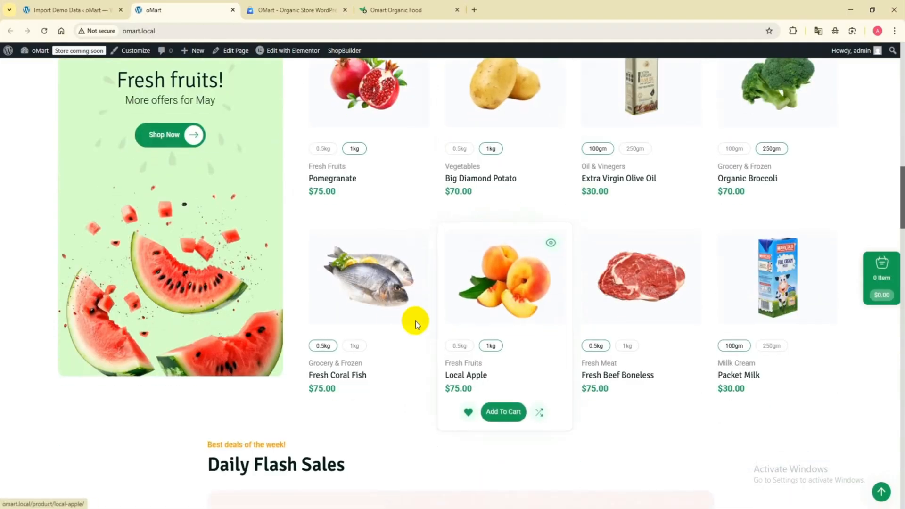
- Preview the Fresh Coral Fish product in quick view, close it, and review the remaining home page sections down to the footer
click(411, 244)
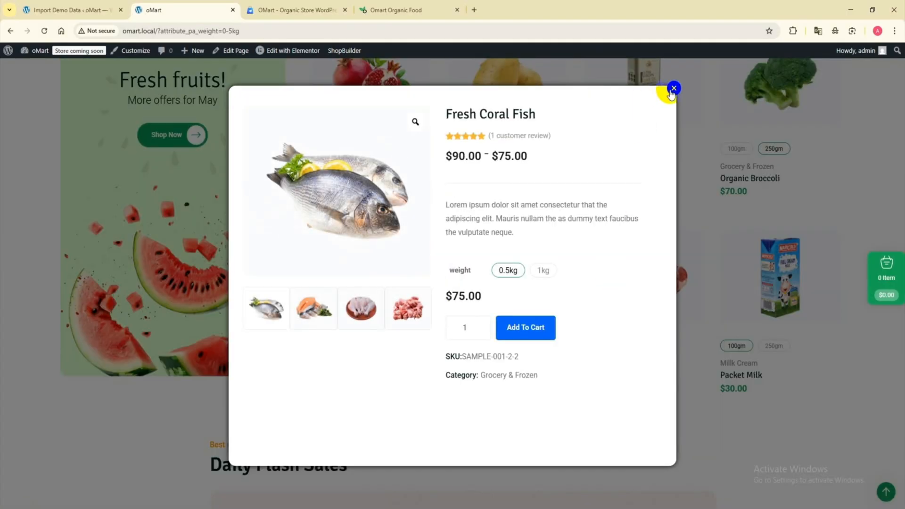
click(674, 89)
scroll(476, 279, down, 12)
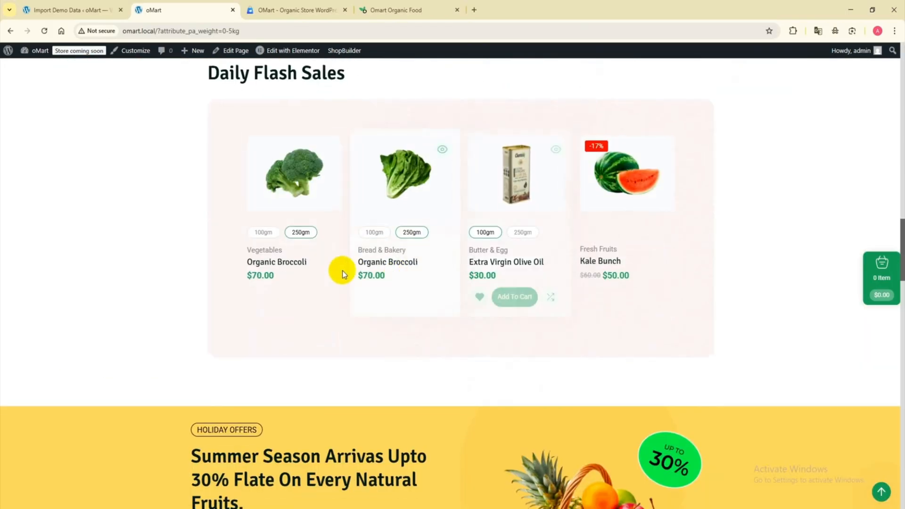
scroll(537, 275, down, 10)
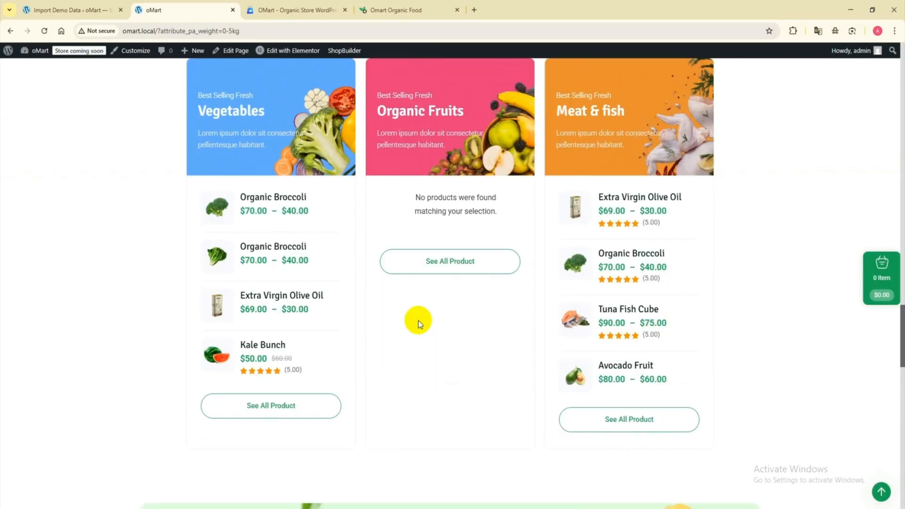
scroll(417, 321, down, 3)
scroll(417, 320, down, 12)
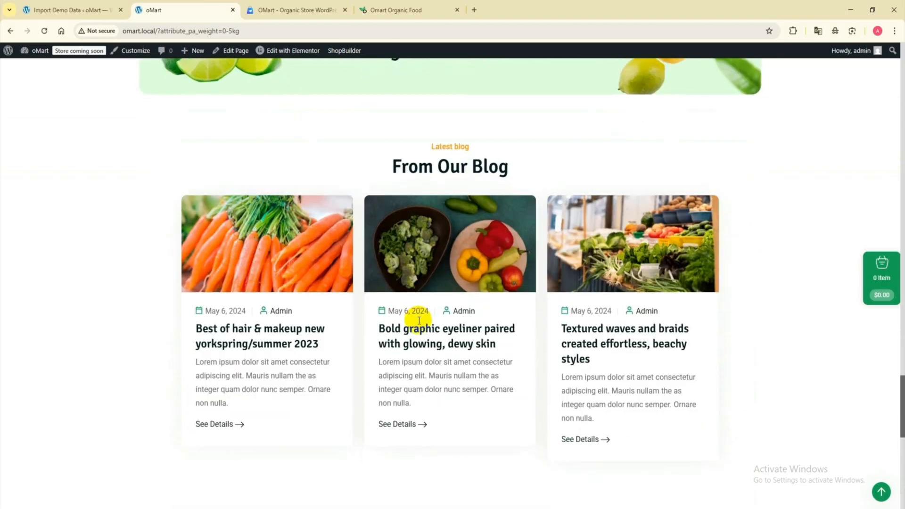
scroll(541, 380, down, 5)
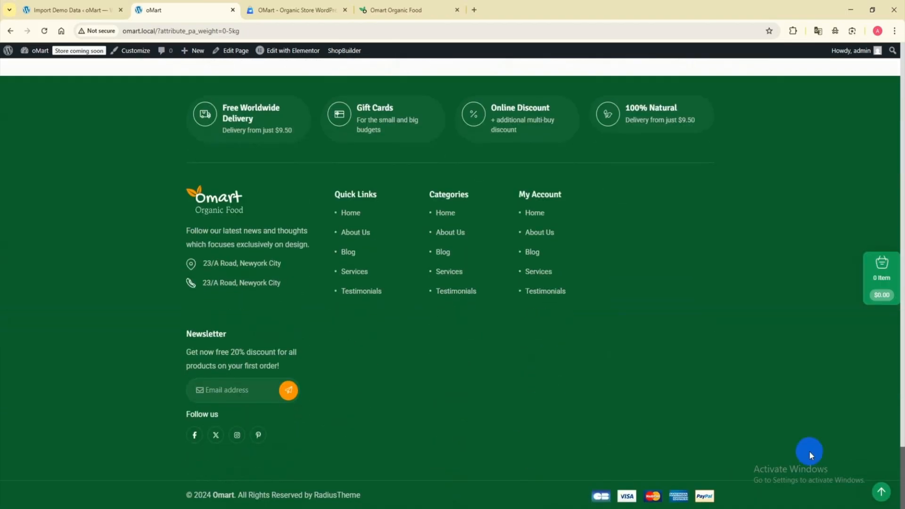
- Return to the beginning of the home page and check the main navigation entries, including Blog and Contact Us
click(875, 491)
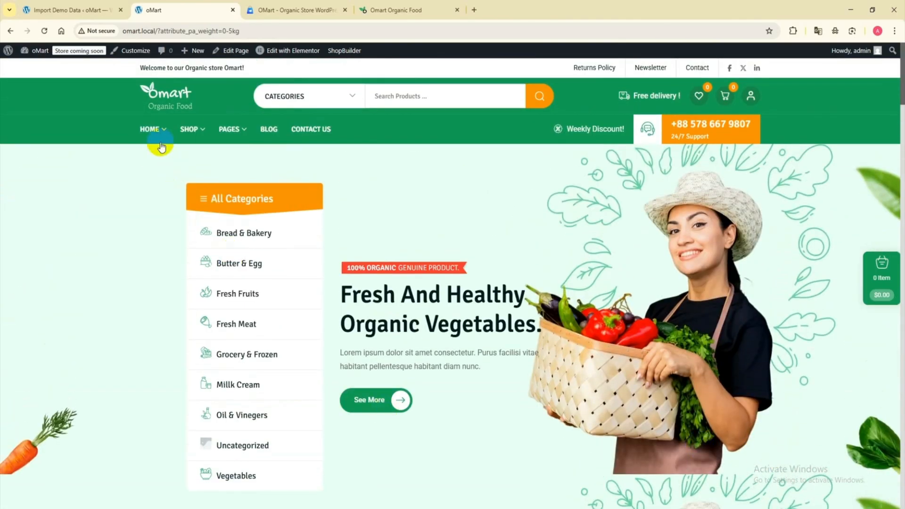
click(267, 130)
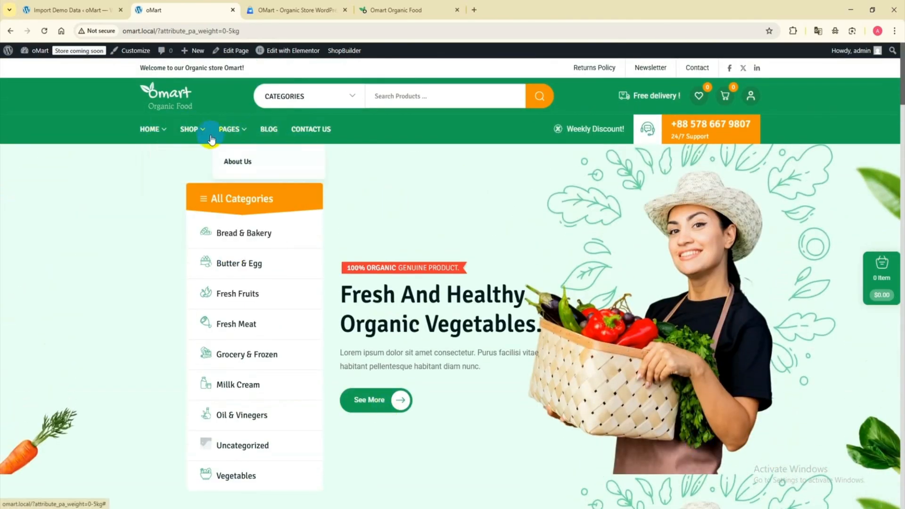
click(309, 135)
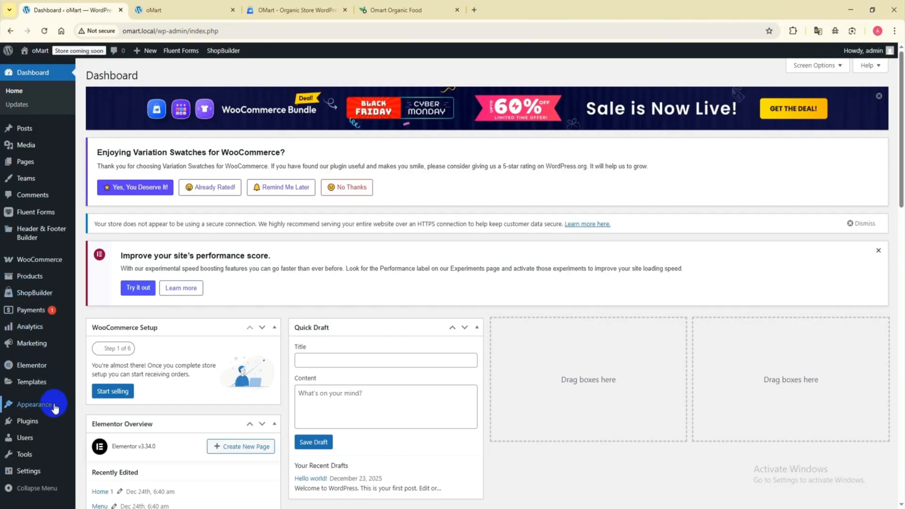
- Open the theme Customizer from the WordPress dashboard and go to the Header Topbar settings
mouse_move(51, 409)
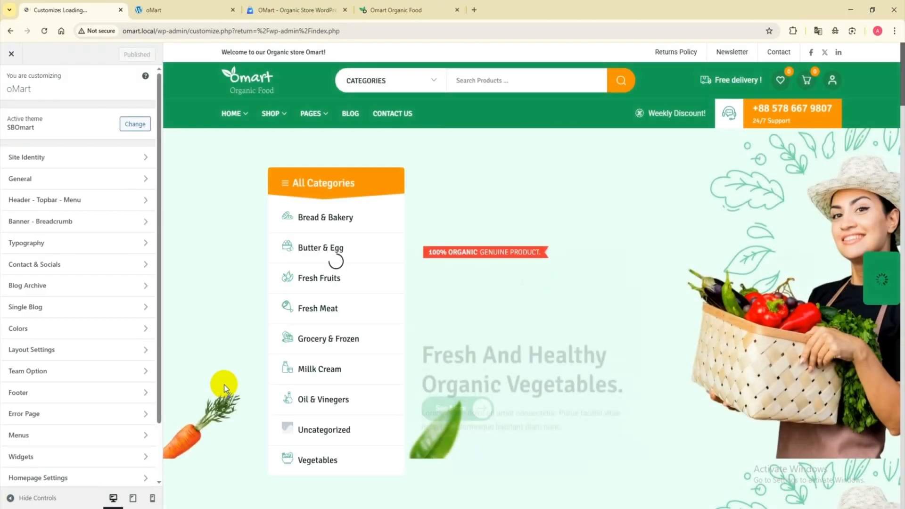
click(47, 200)
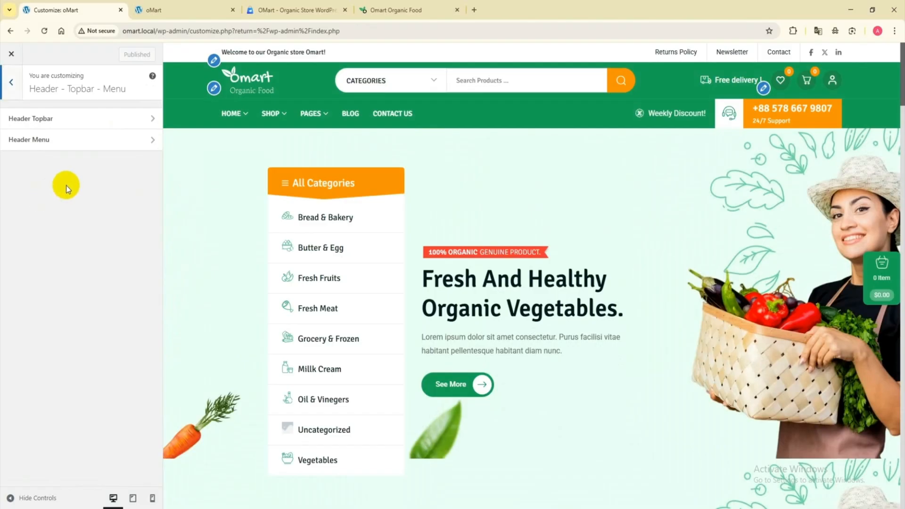
click(77, 118)
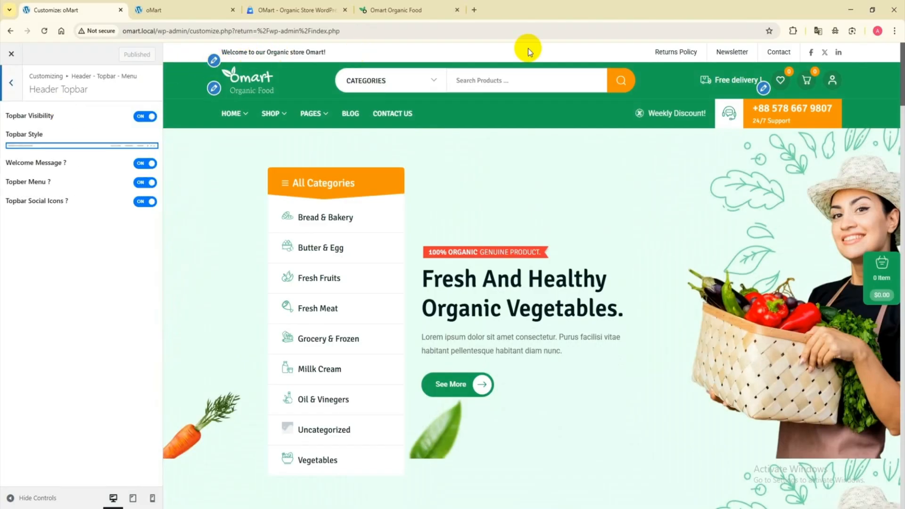
- Turn off the topbar social icons and hide the header topbar altogether
click(143, 116)
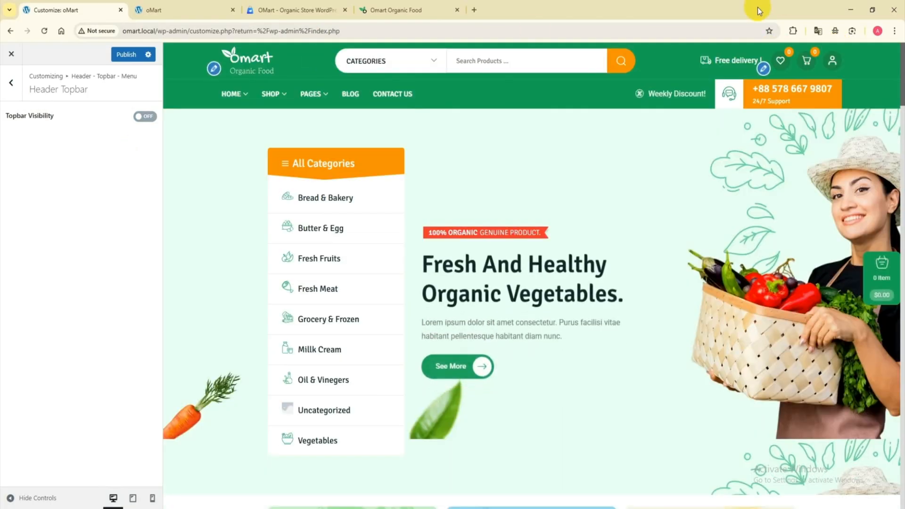
click(141, 117)
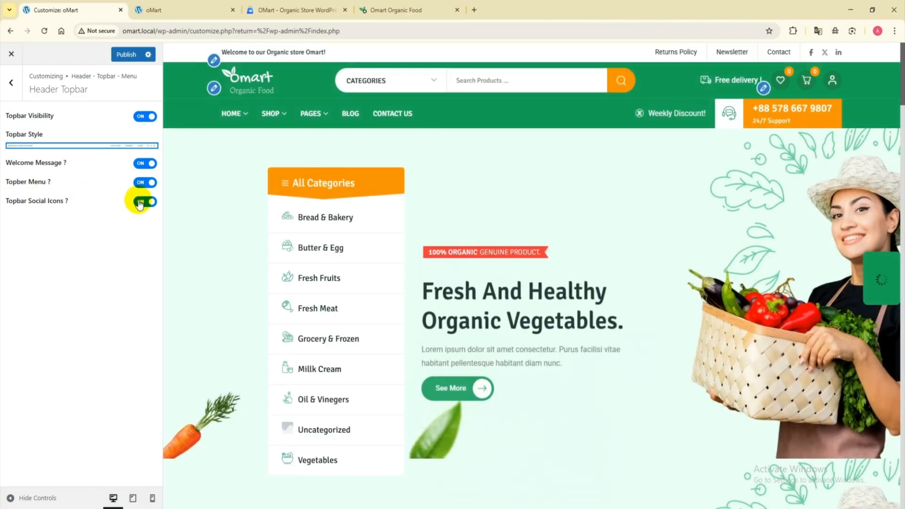
click(141, 202)
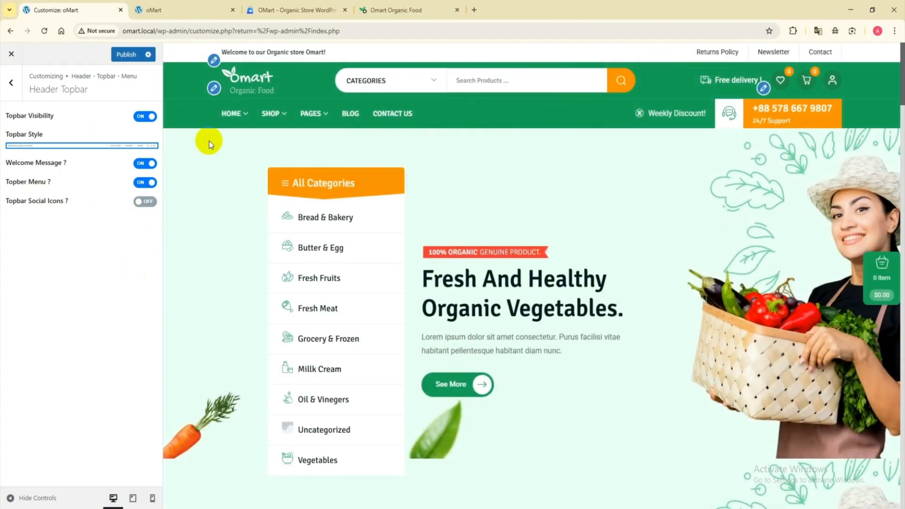
click(143, 118)
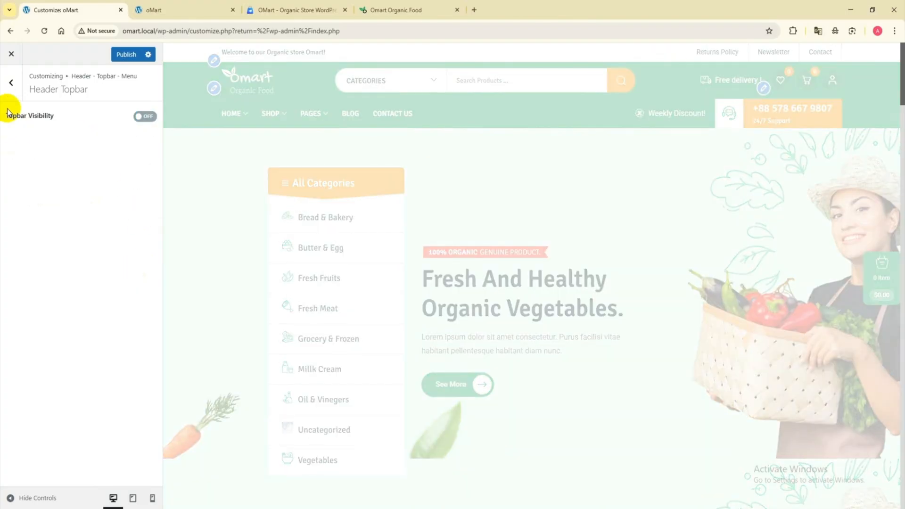
- Go to the Header Menu settings and choose the second header layout
click(17, 93)
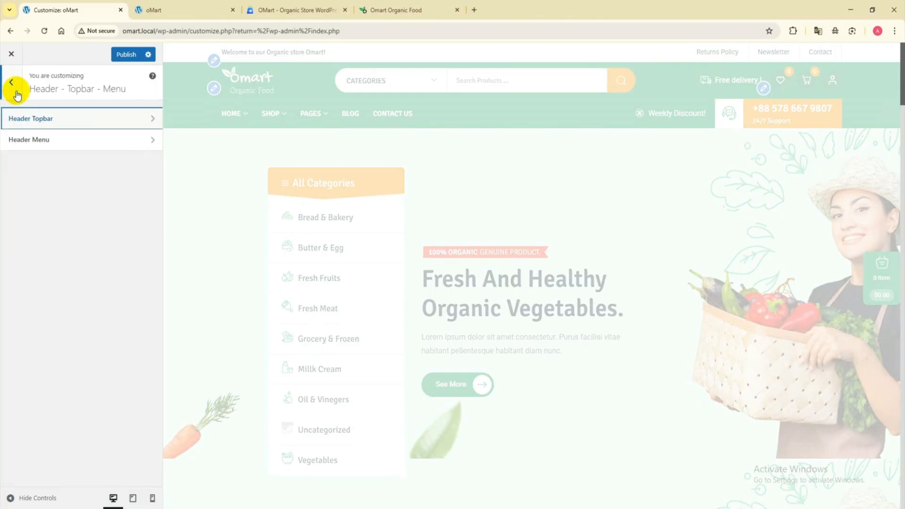
click(54, 142)
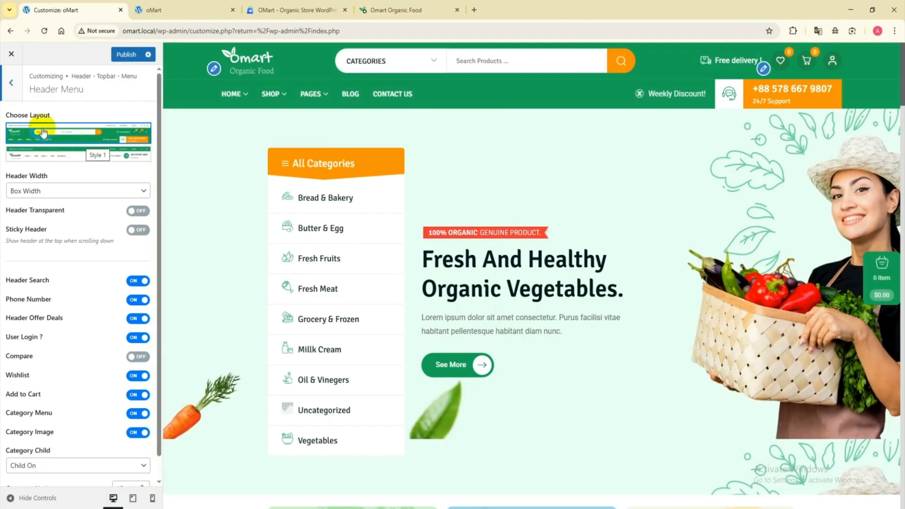
click(43, 154)
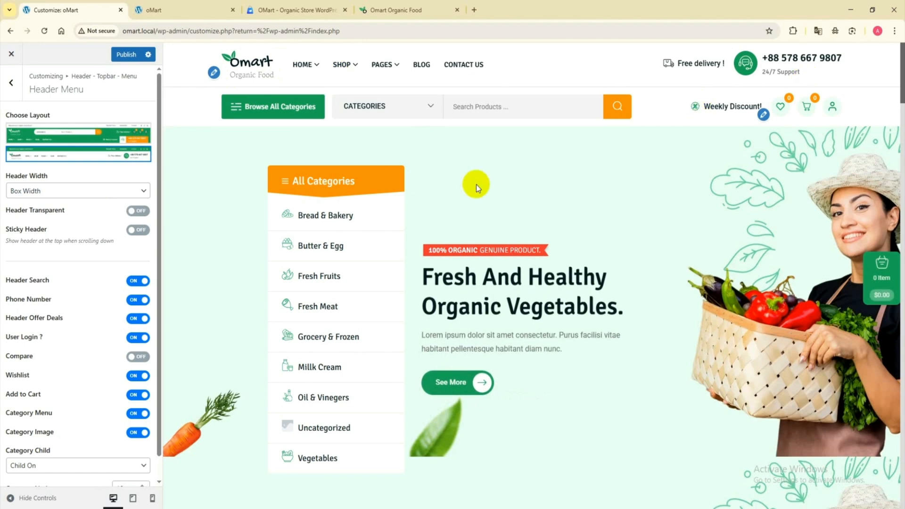
- Turn off the Wishlist and Header Offer Deals options in the header menu settings, keeping the phone number enabled
scroll(31, 282, down, 1)
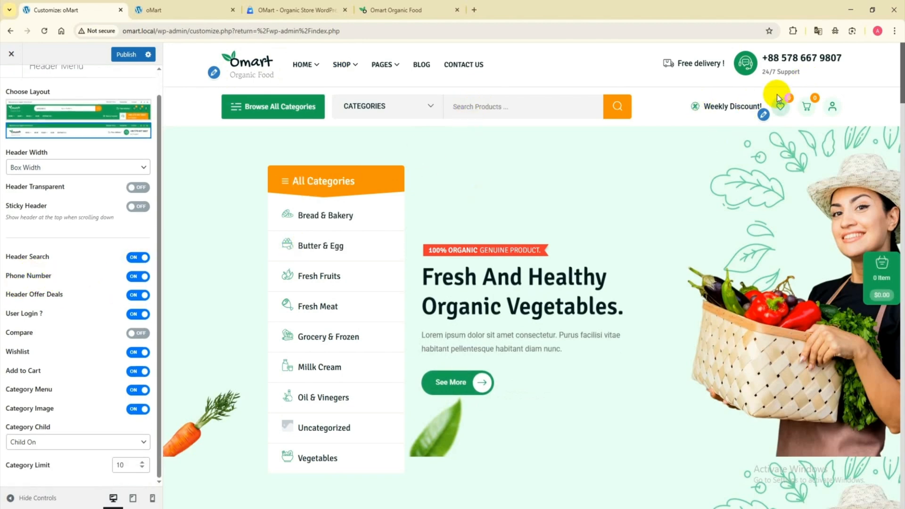
click(131, 277)
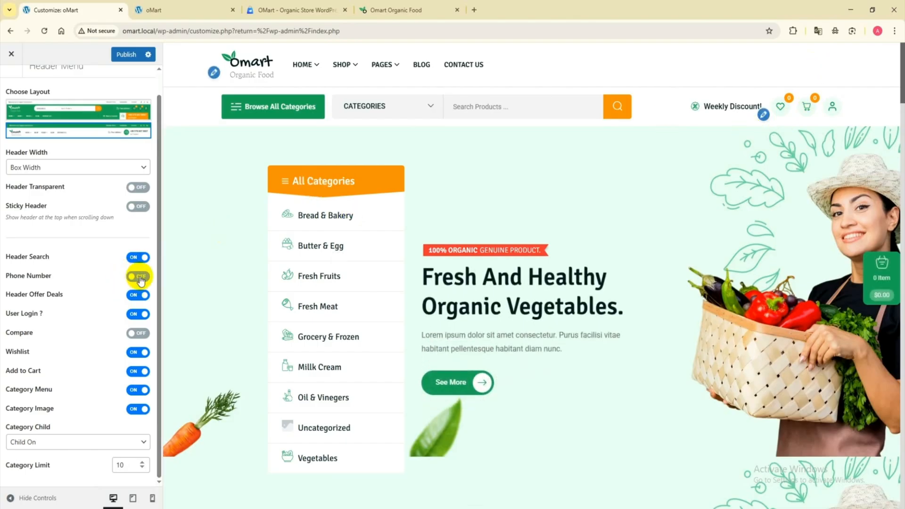
click(141, 277)
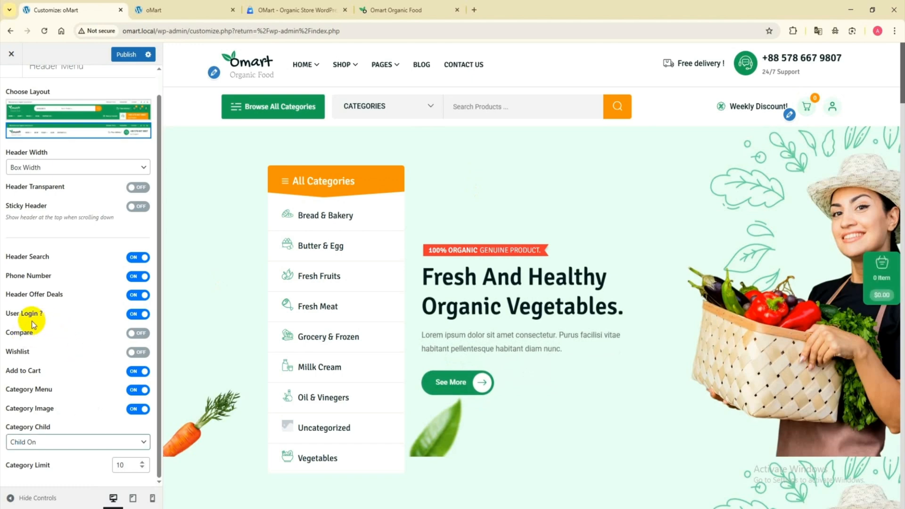
click(134, 295)
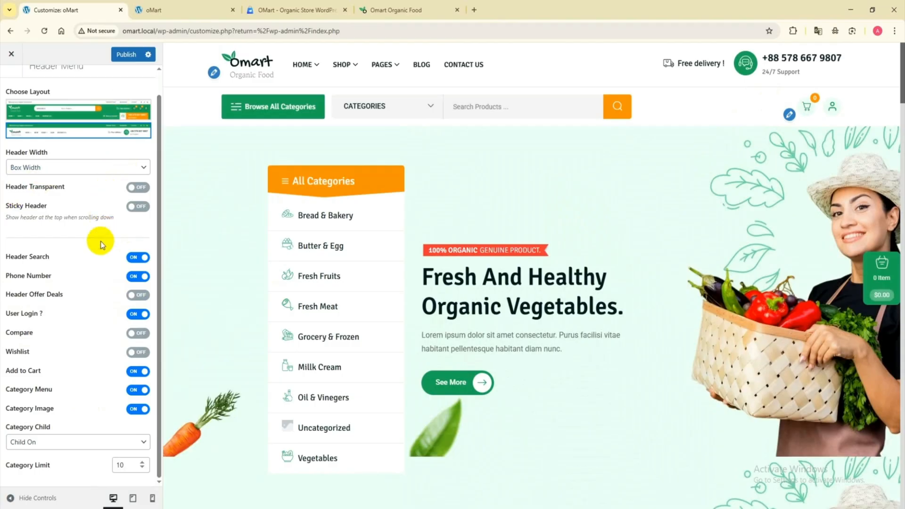
- Publish the header changes and reload the live site in its own browser tab to check the new header
click(125, 54)
click(155, 10)
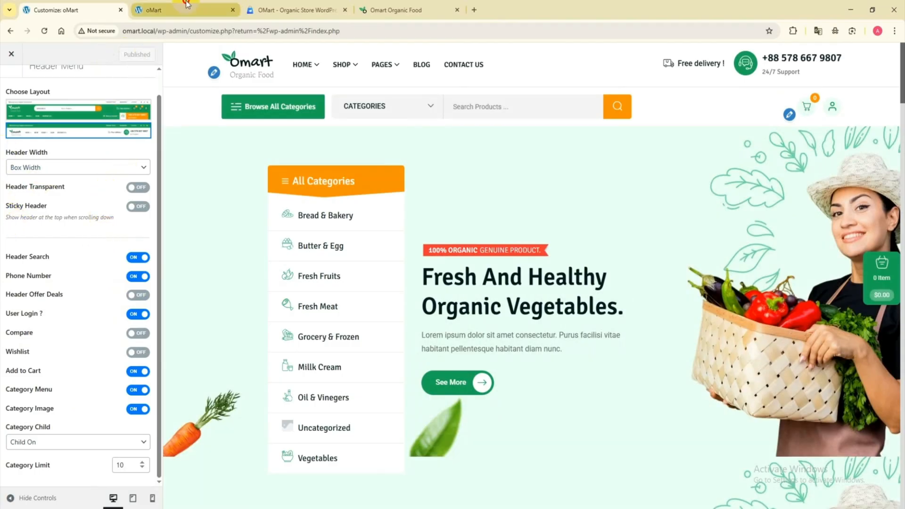
click(45, 32)
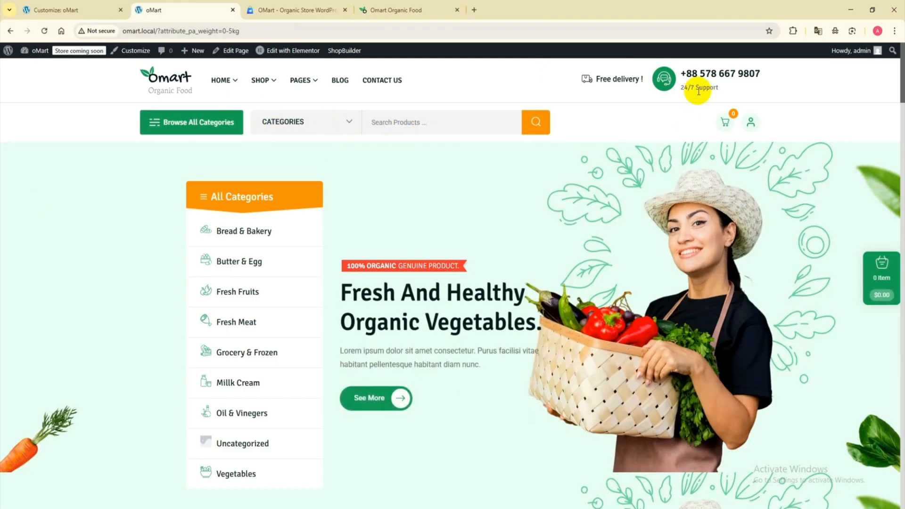
scroll(622, 178, down, 5)
scroll(473, 242, up, 5)
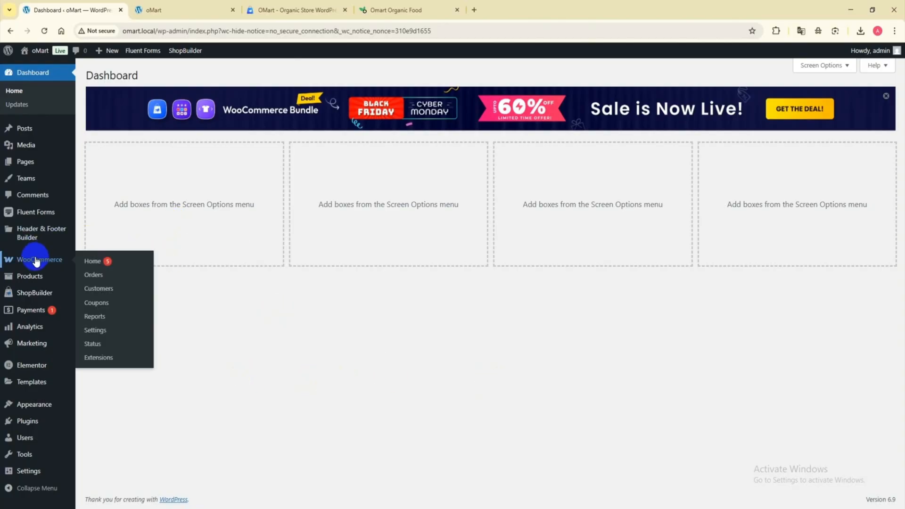
- Open the WooCommerce product categories and fill in a new category named Vegetables with no parent category
mouse_move(30, 282)
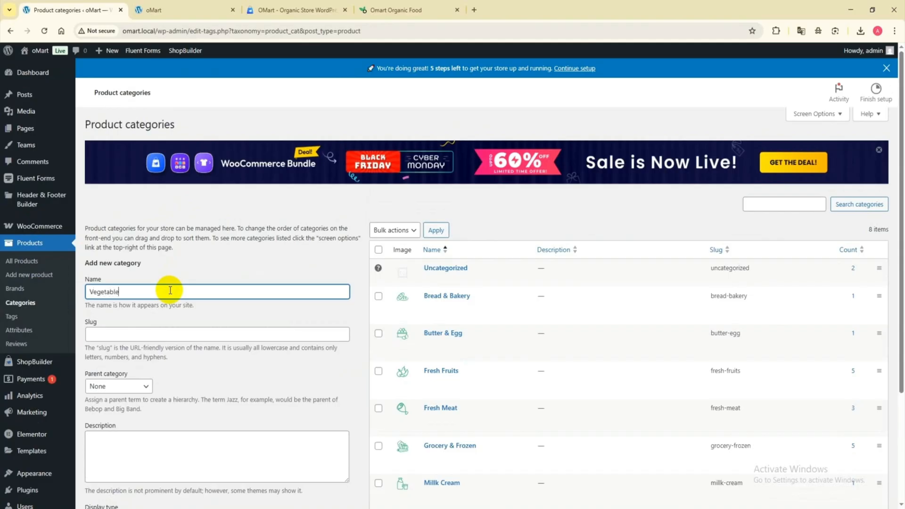
scroll(175, 287, down, 1)
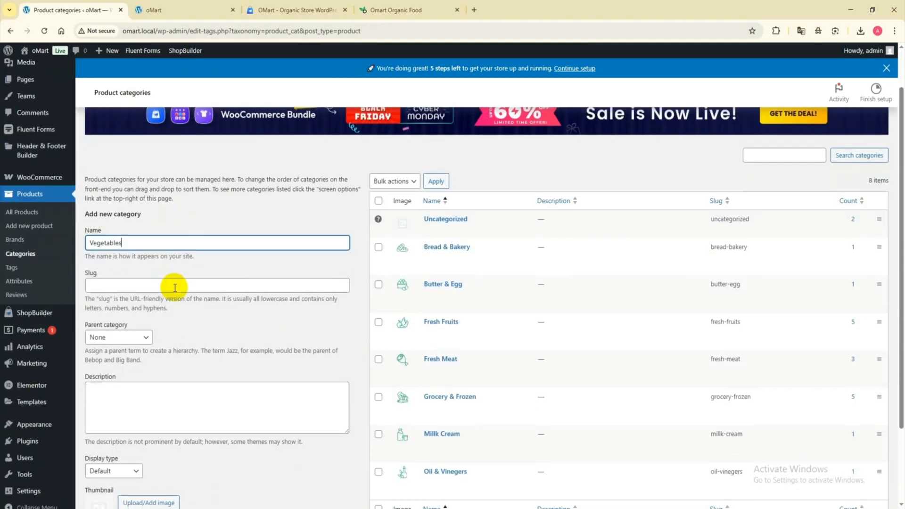
click(151, 284)
scroll(212, 307, down, 1)
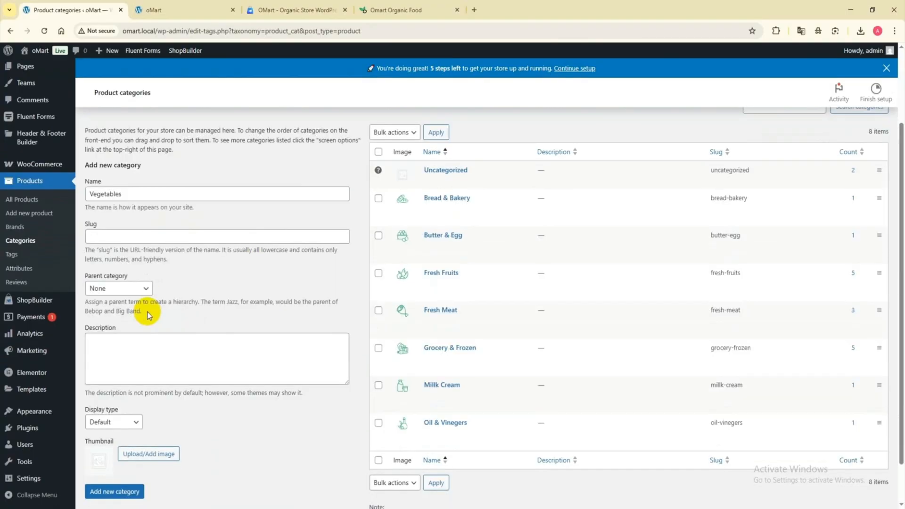
click(98, 289)
click(145, 289)
scroll(160, 297, down, 1)
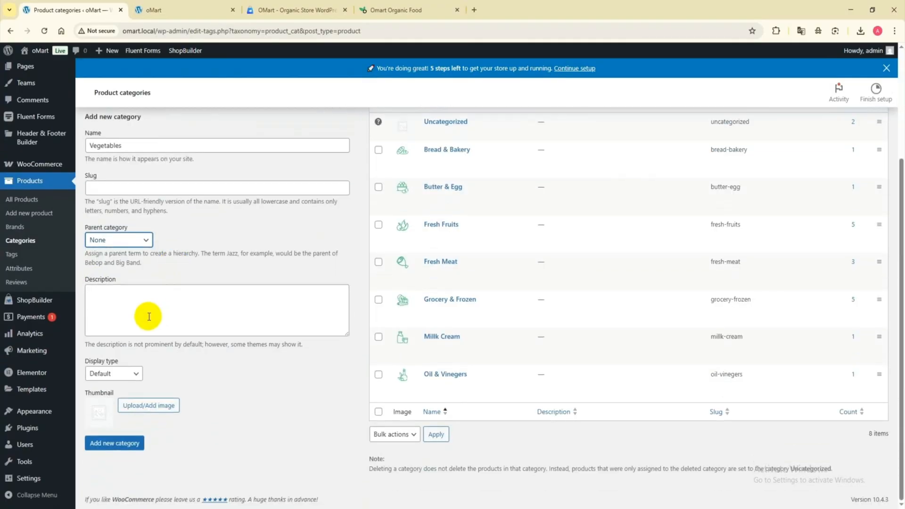
- Upload the Vegetables image from Downloads as the new category's thumbnail and add the Vegetables category
click(134, 407)
click(466, 260)
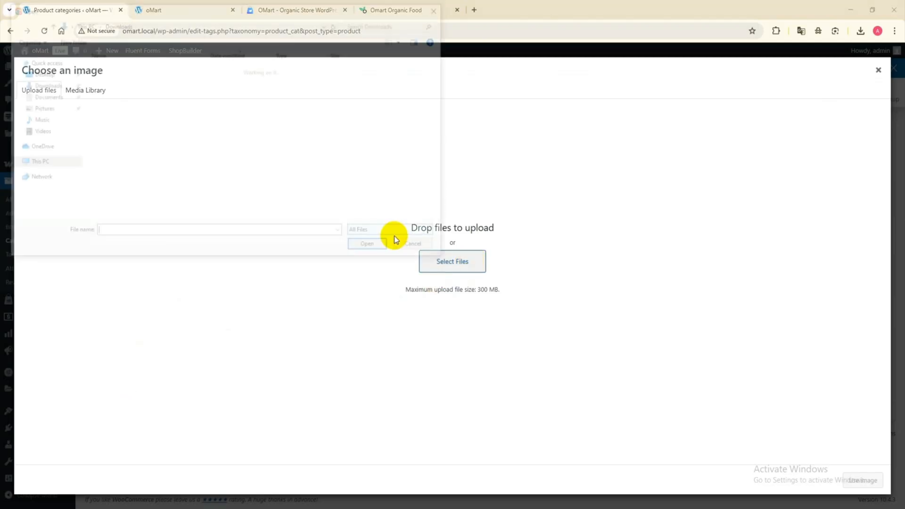
double_click(104, 81)
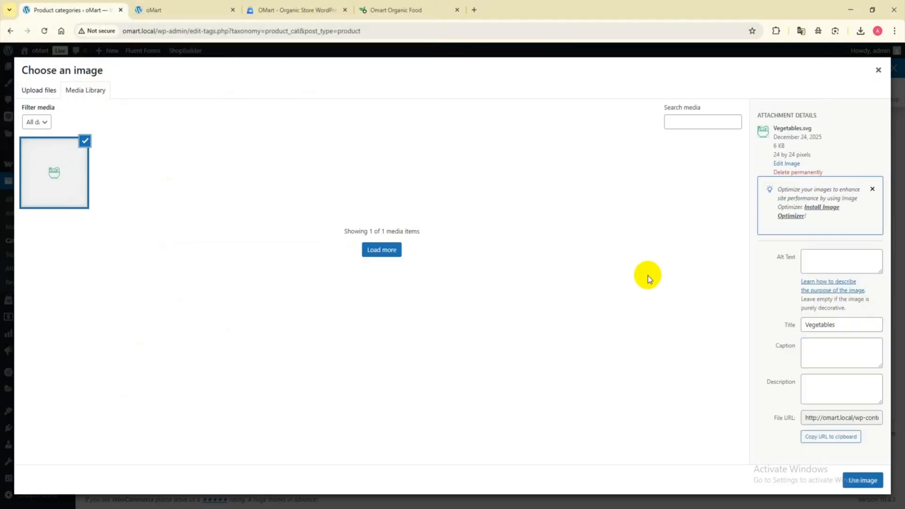
click(862, 481)
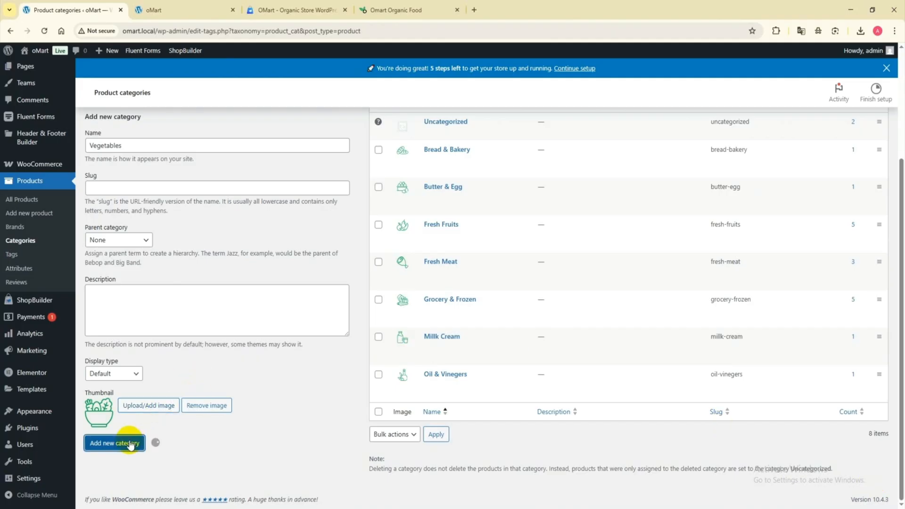
scroll(205, 440, up, 4)
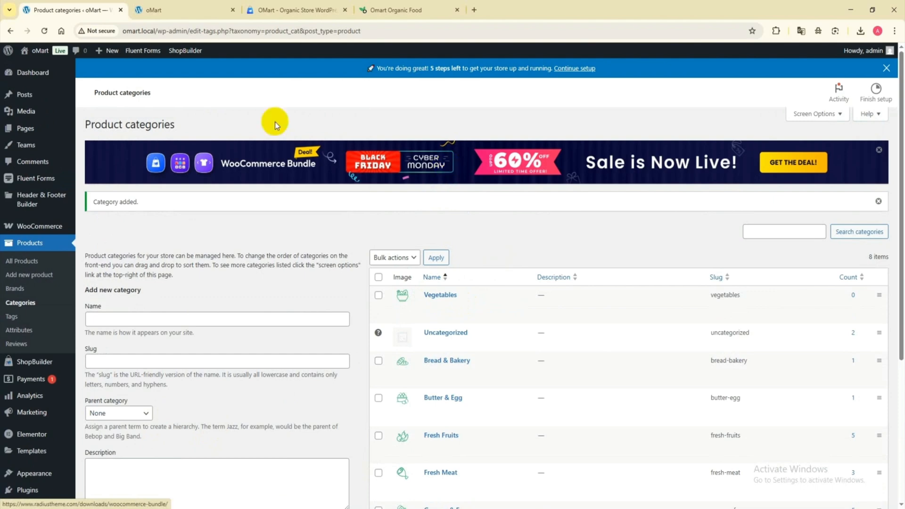
- Start a new product from the product list, name it Organic Broccoli, and fill its description with the "There are many variations" Lorem Ipsum passage
click(22, 267)
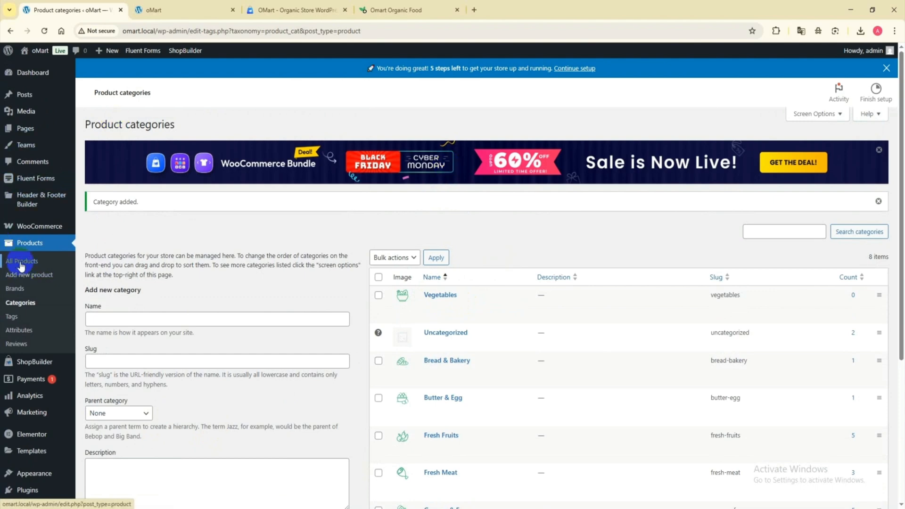
click(33, 267)
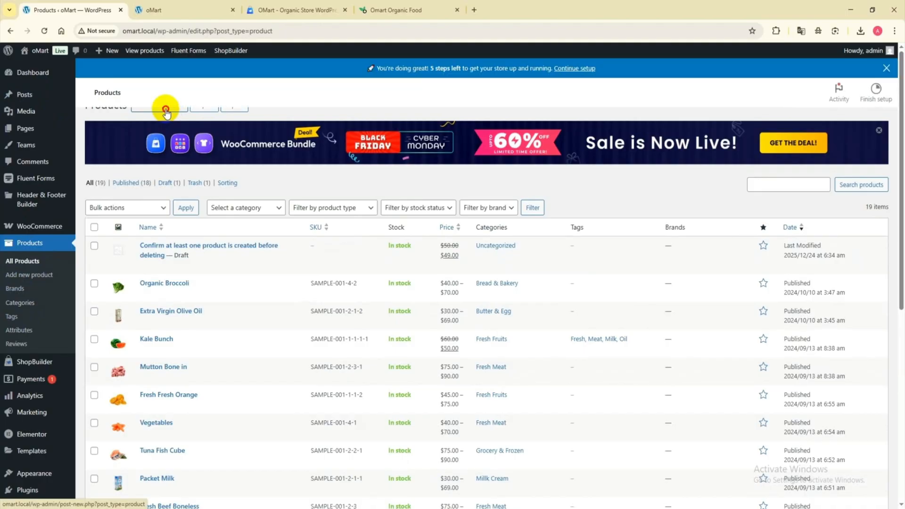
click(167, 122)
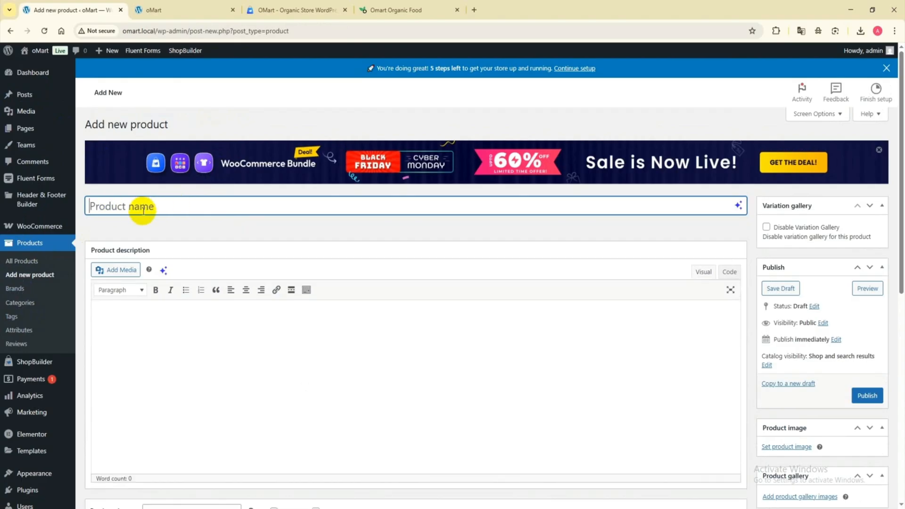
scroll(198, 245, down, 1)
click(154, 280)
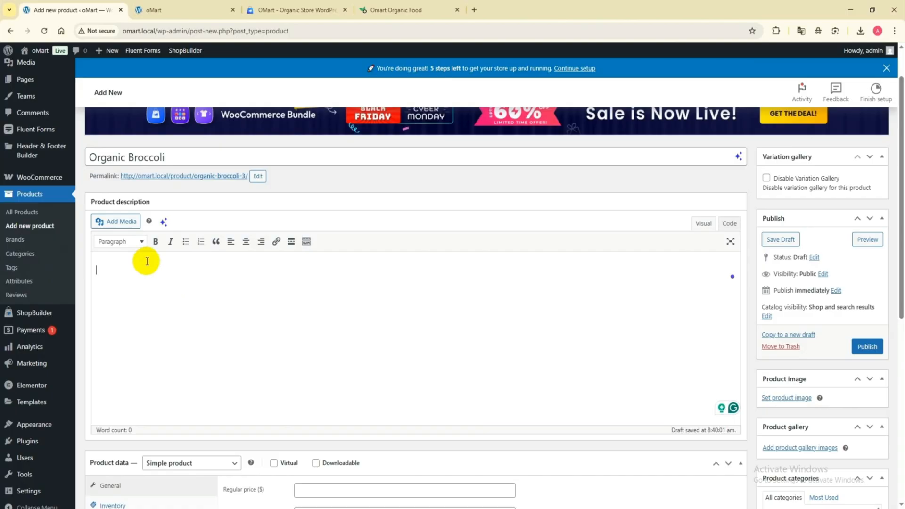
text(There are many variations of passages of Lorem Ipsum available, but the majority have suffered alteration in some form, by injected humour, or randomised words which don't look even slightly believable. If you are going to use a passage of Lorem Ipsum, you need to be sure there isn't anything embarrassing hidden in the middle of text.)
- Set the product's regular price to $80 and its sale price to $70
scroll(390, 307, down, 3)
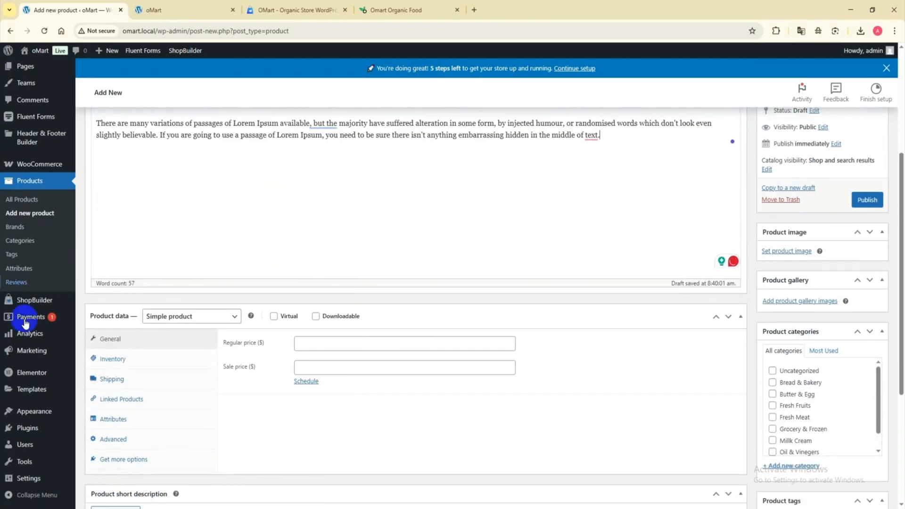
click(323, 347)
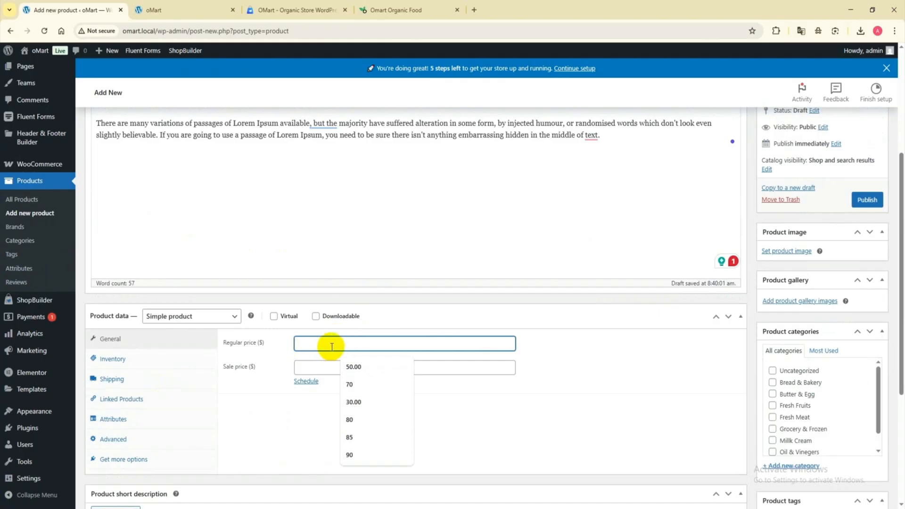
text(80)
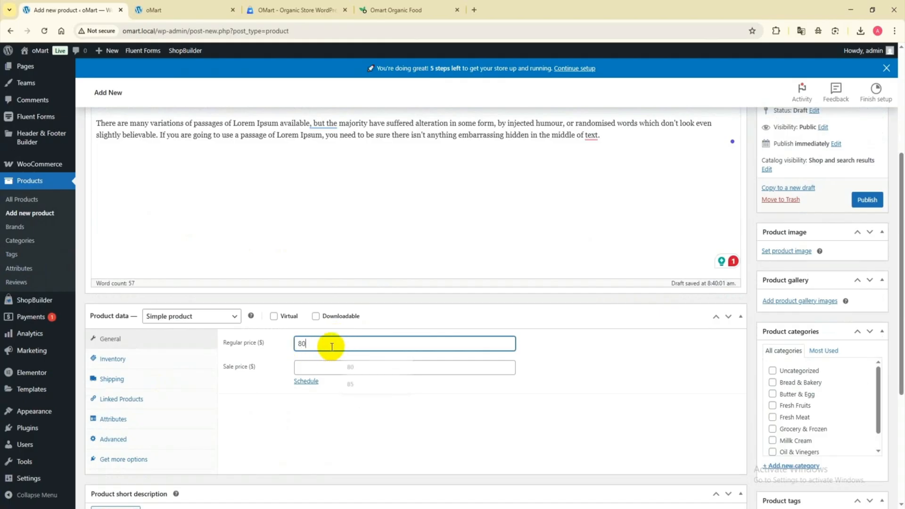
click(326, 362)
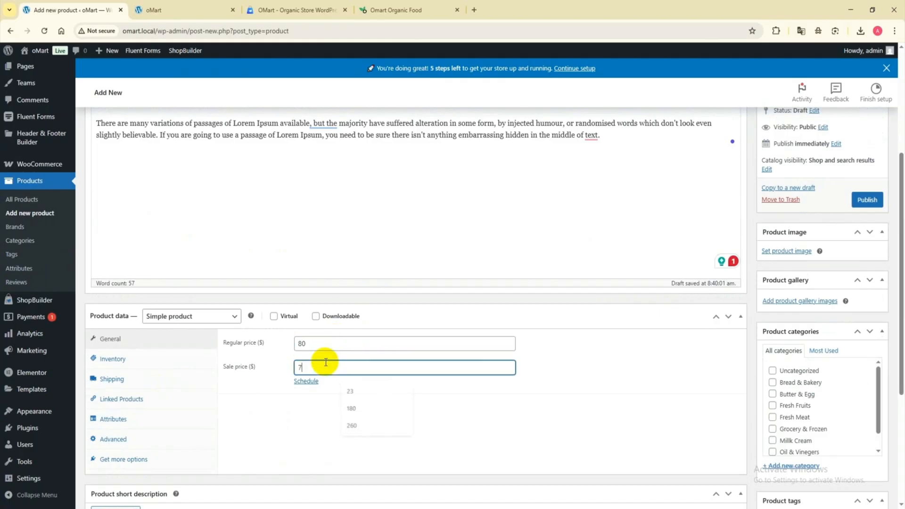
- Fill the product short description with the same "There are many variations of passages of Lorem Ipsum" text
scroll(343, 367, down, 3)
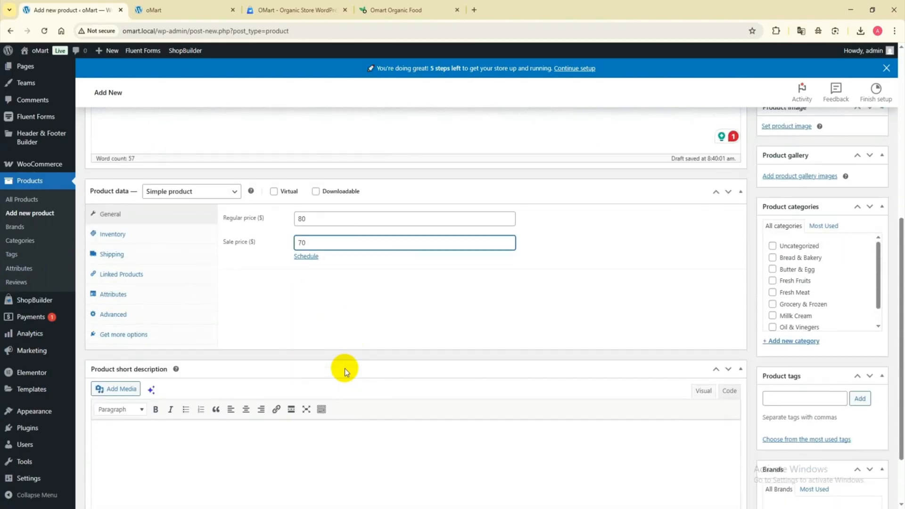
click(121, 410)
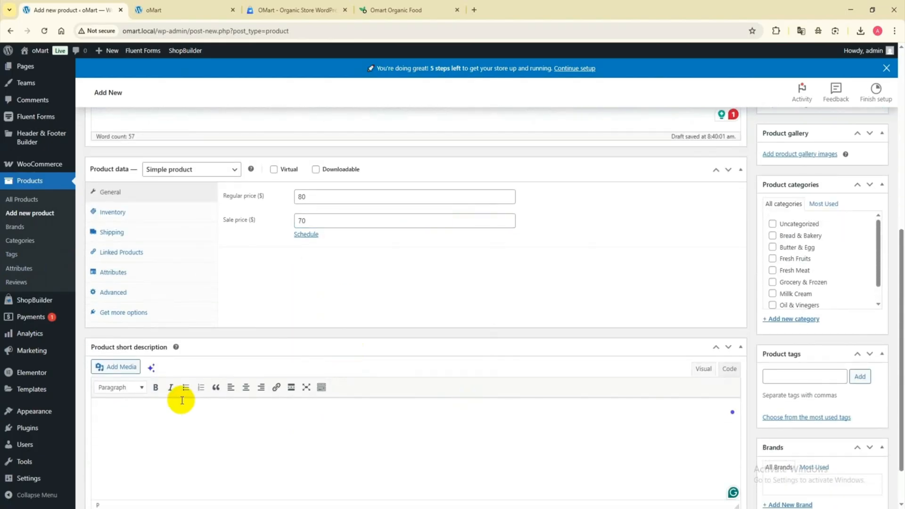
text(There are many variations of passages of Lorem Ipsum available, but the majority have suffered alteration in some form, by injected humour, or randomised words which don't look even slightly believable. If you are going to use a passage of Lorem Ipsum, you need to be sure there isn't anything embarrassing hidden in the middle of text.)
- Upload the Organic Broccoli PNG from Downloads and set it as the product image
scroll(377, 358, up, 1)
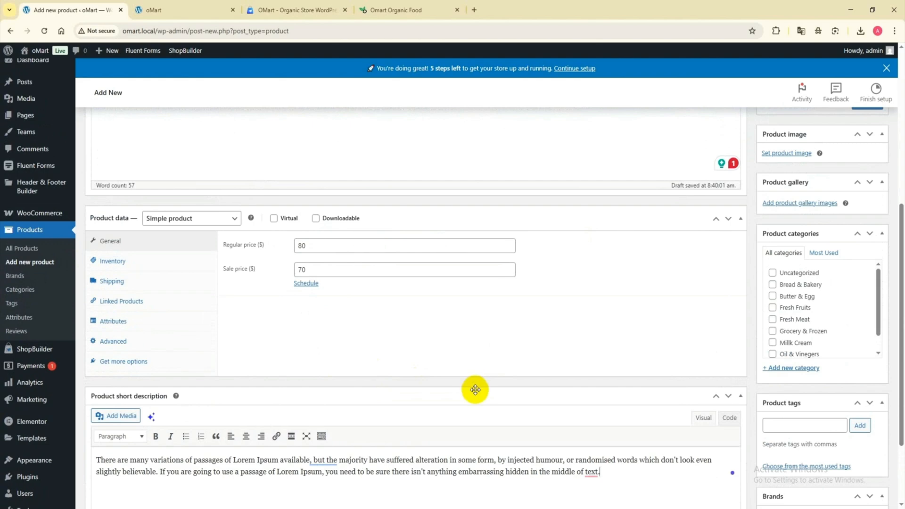
scroll(474, 387, up, 1)
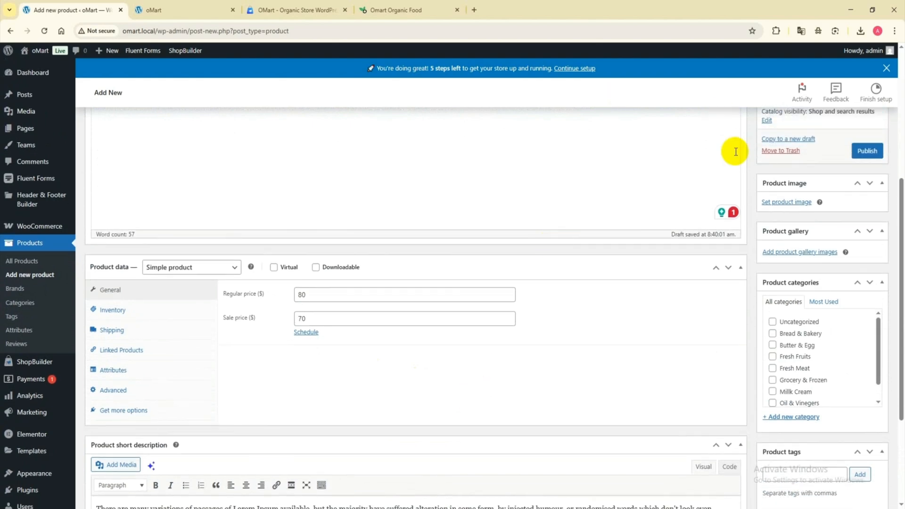
click(777, 203)
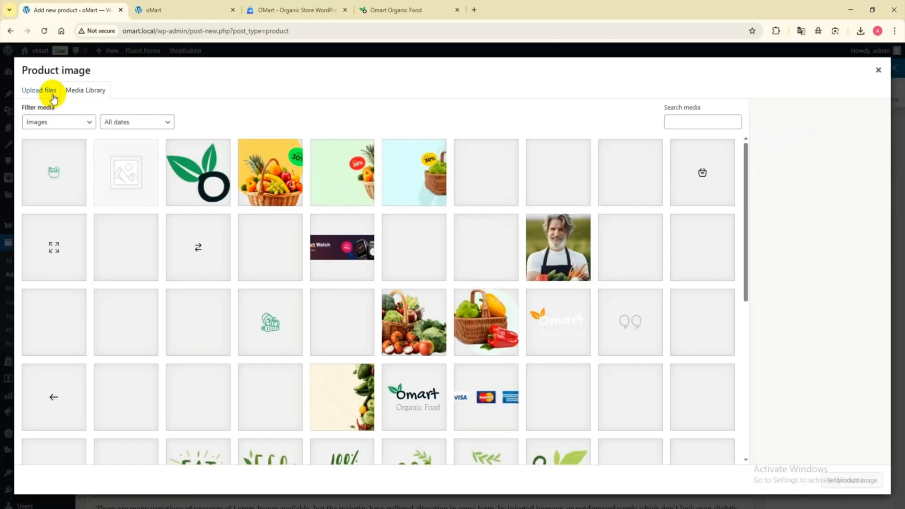
click(41, 89)
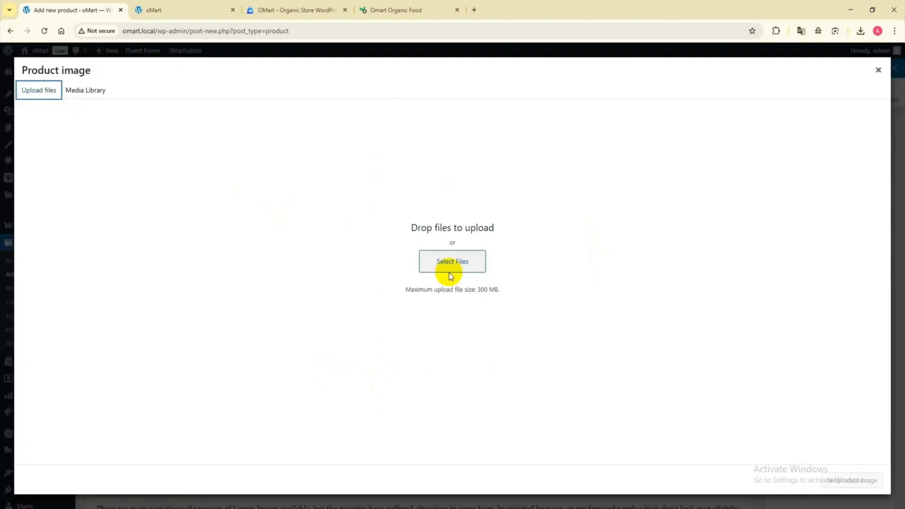
click(469, 262)
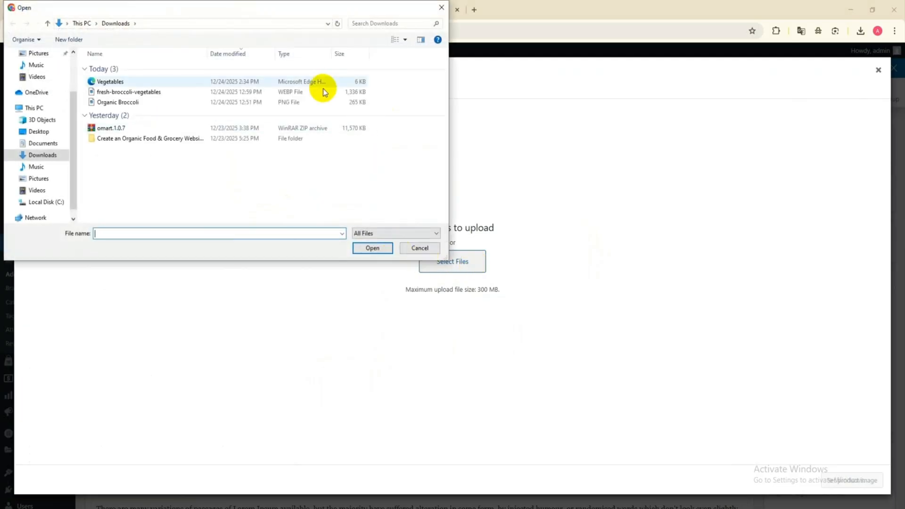
click(157, 104)
double_click(157, 104)
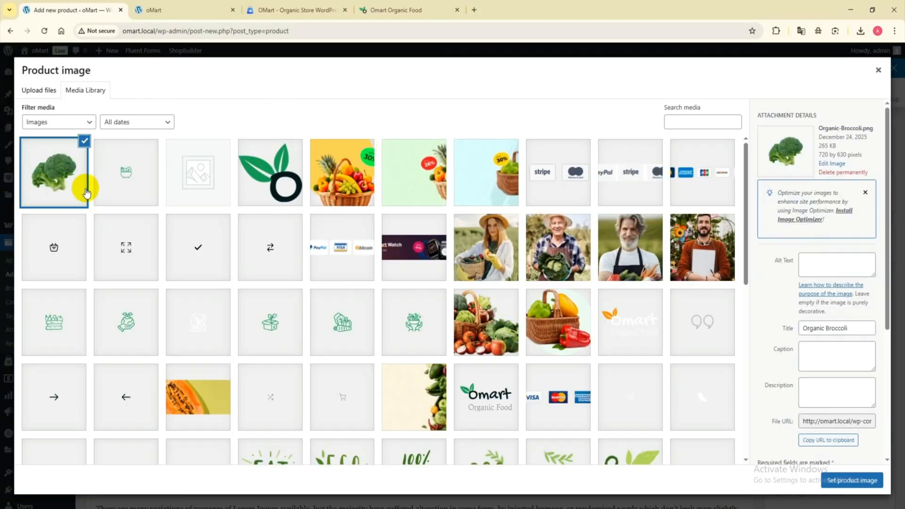
click(848, 480)
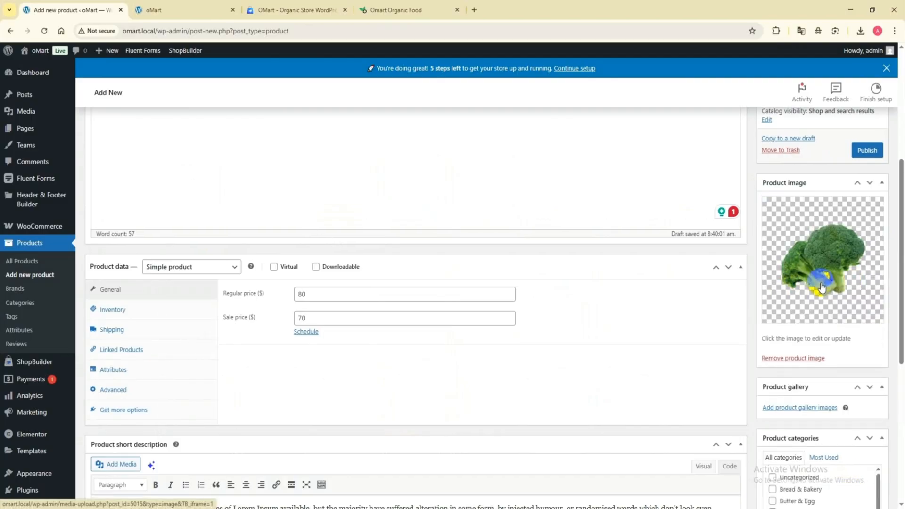
- Upload fresh-broccoli-vegetables from Downloads and add it to the product gallery
scroll(788, 365, down, 1)
click(794, 362)
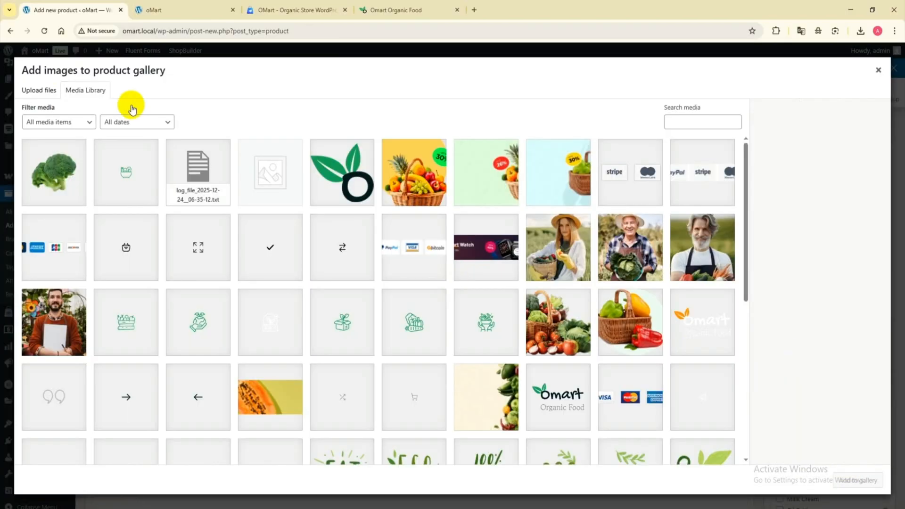
click(39, 90)
click(434, 267)
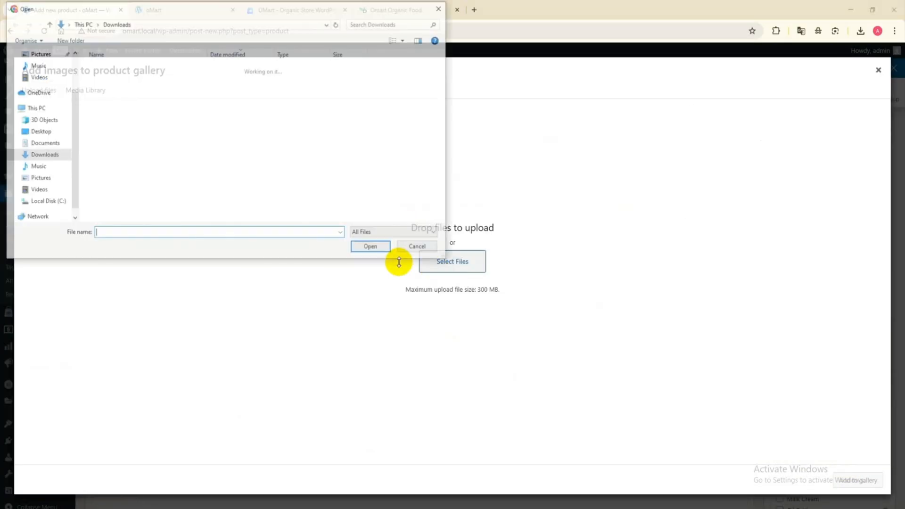
double_click(150, 92)
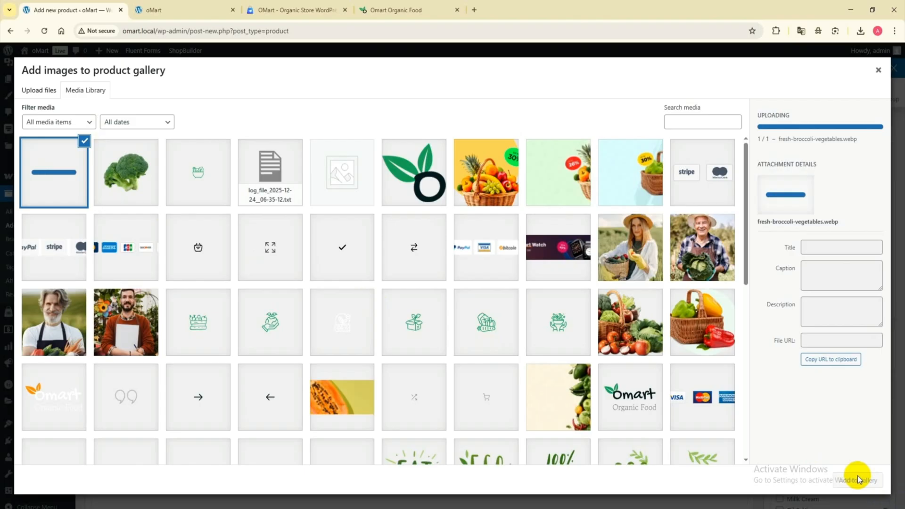
click(858, 479)
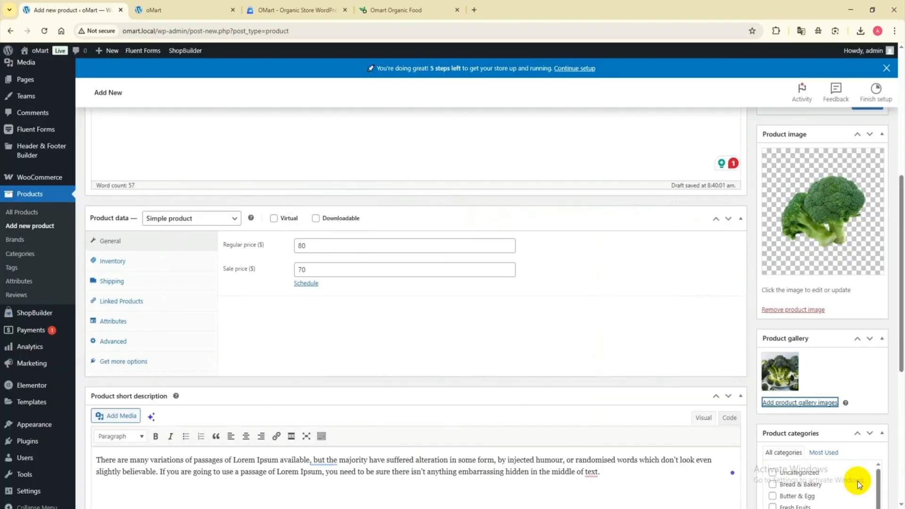
- Assign the product to the Vegetables category and publish it
scroll(807, 363, down, 2)
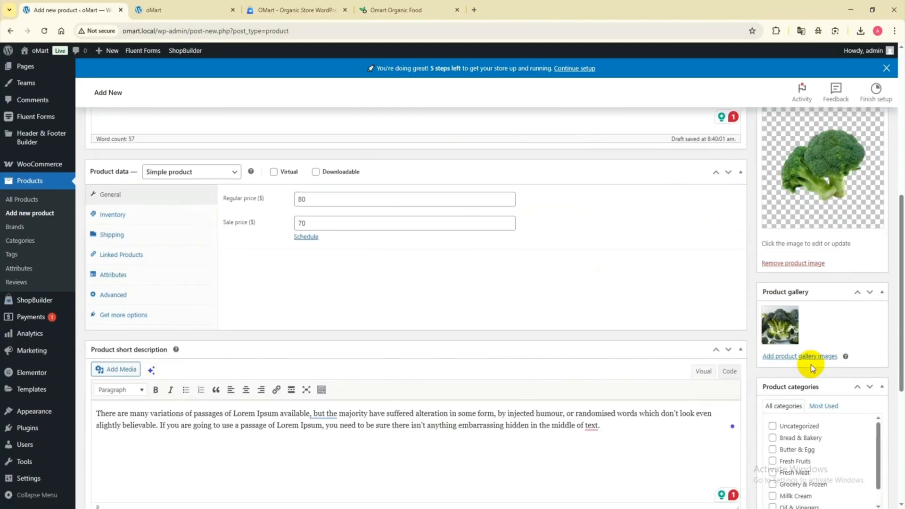
scroll(821, 348, down, 1)
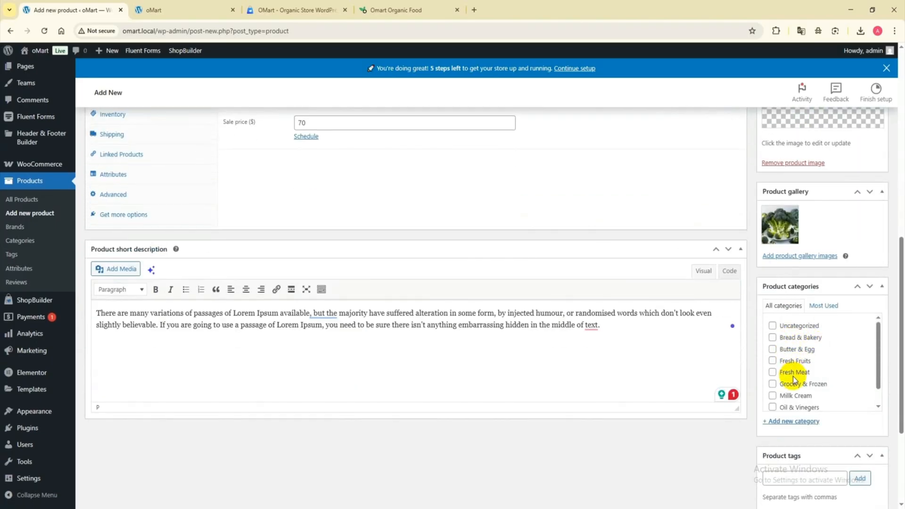
scroll(795, 389, down, 3)
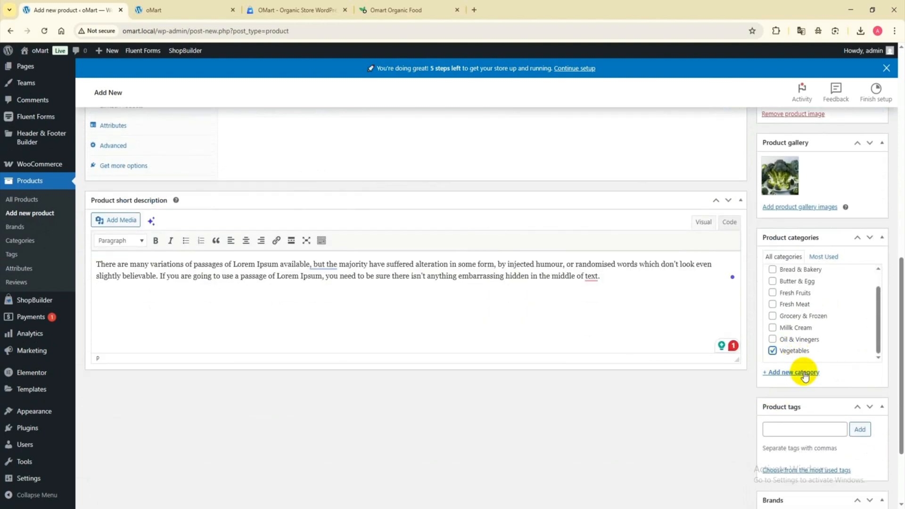
scroll(803, 374, up, 1)
scroll(806, 377, down, 3)
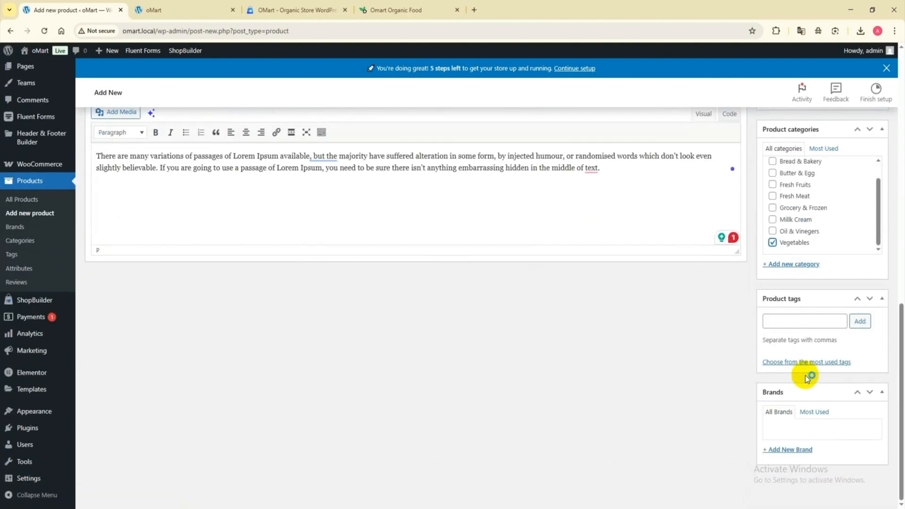
scroll(774, 319, up, 10)
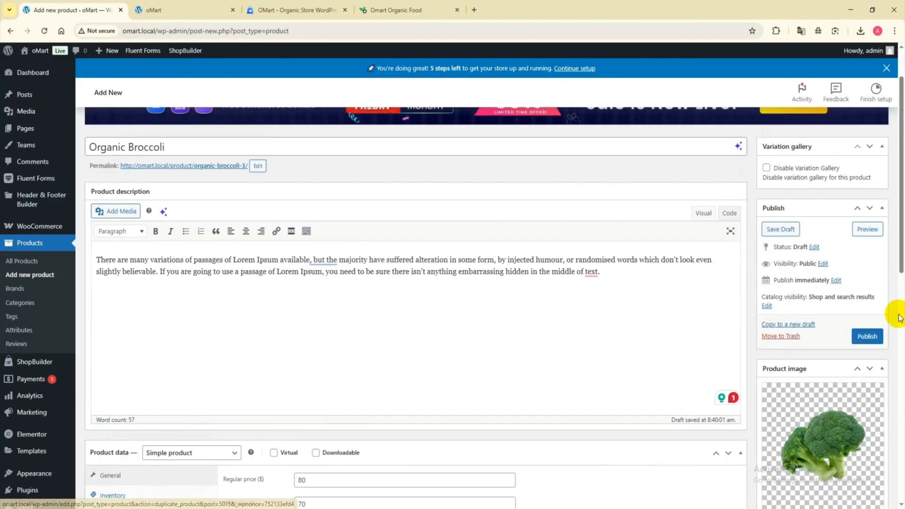
click(865, 335)
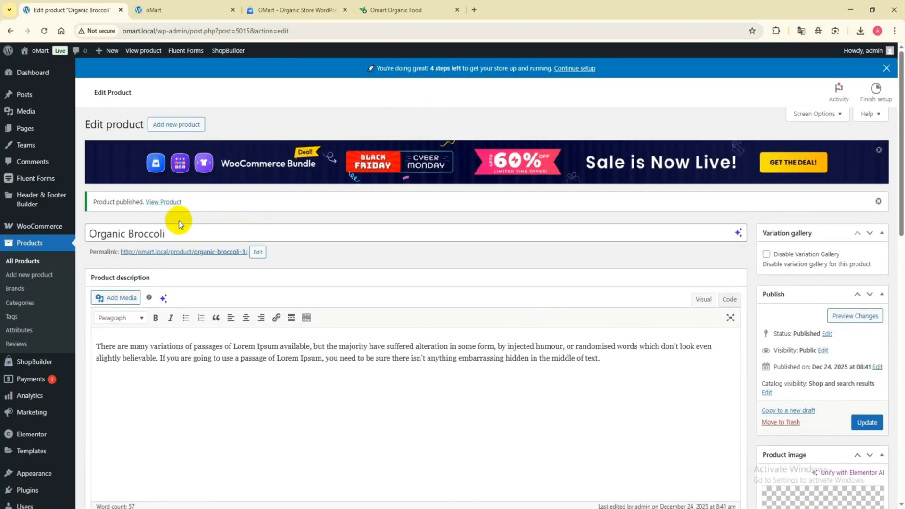
- Open the published Organic Broccoli page in a new browser tab and review its second gallery image and the rest of the page
right_click(182, 253)
click(212, 265)
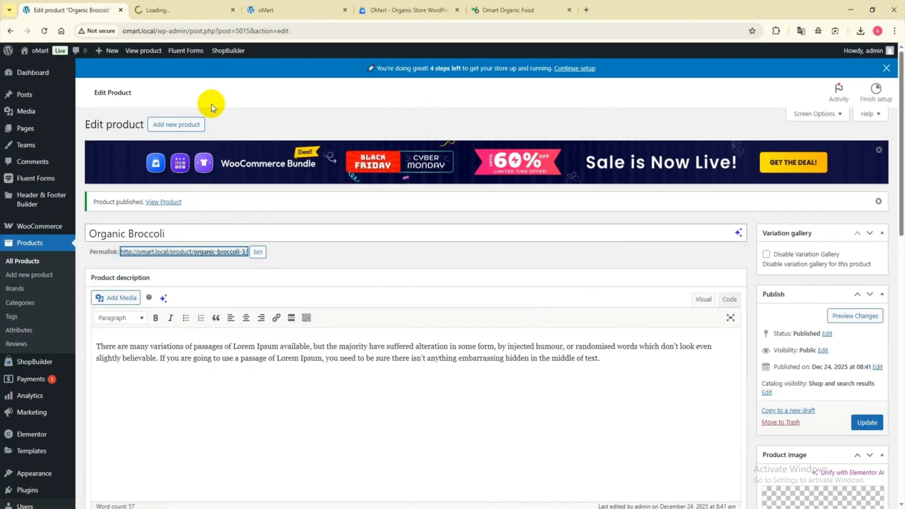
click(179, 6)
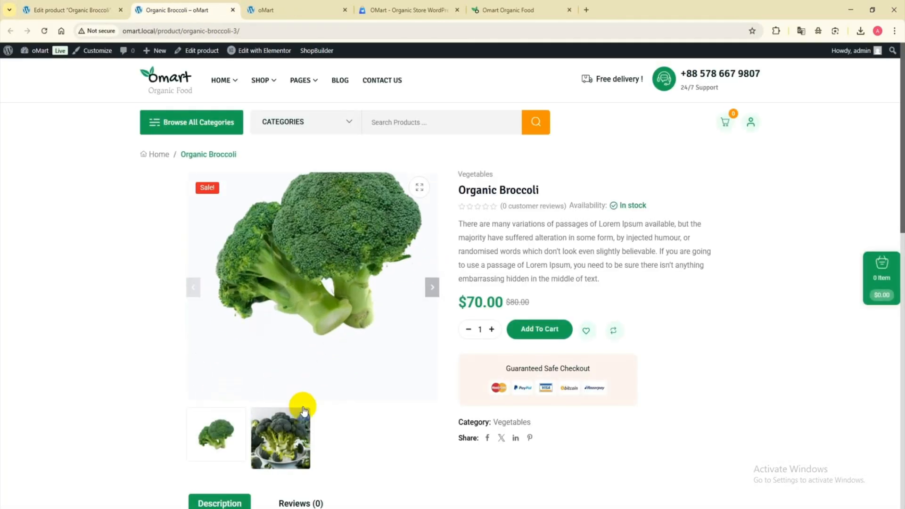
click(284, 438)
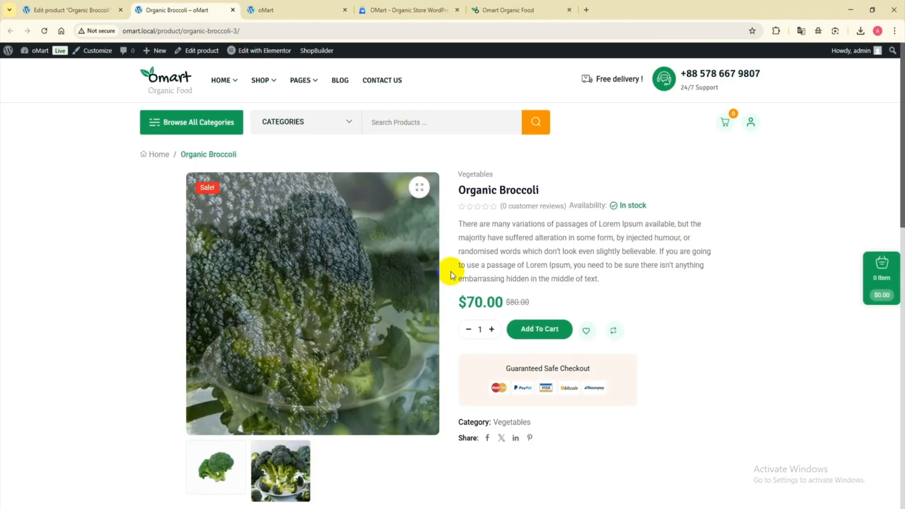
scroll(561, 288, down, 3)
scroll(560, 288, down, 9)
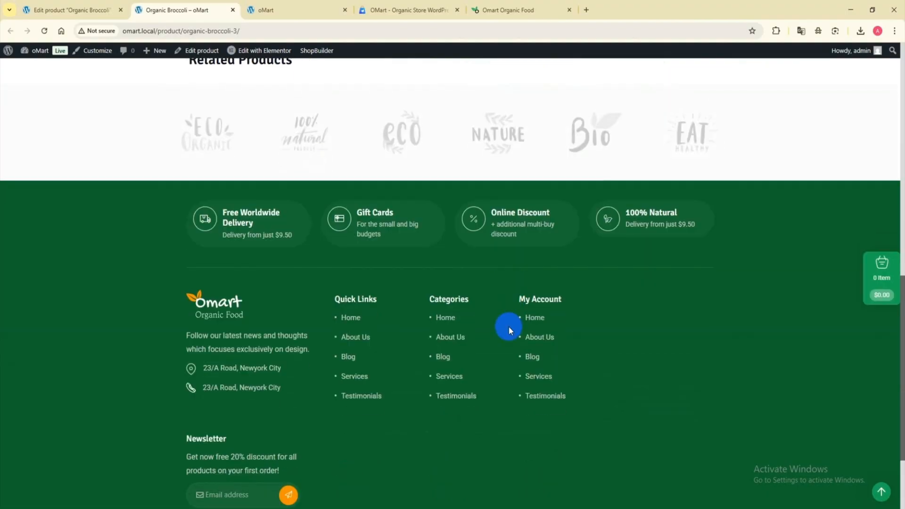
- Open the store's Home 1 page for editing with Elementor in a new browser tab
scroll(509, 329, up, 12)
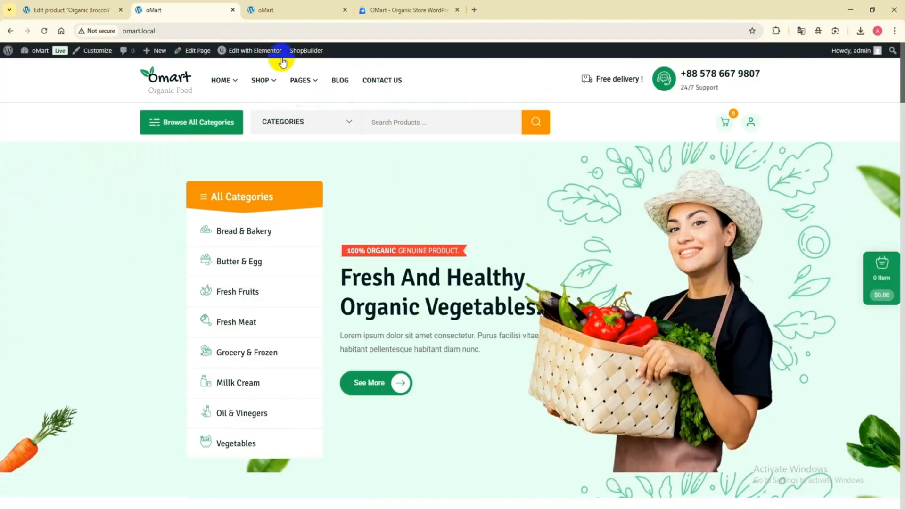
mouse_move(253, 55)
right_click(253, 56)
click(277, 63)
click(276, 7)
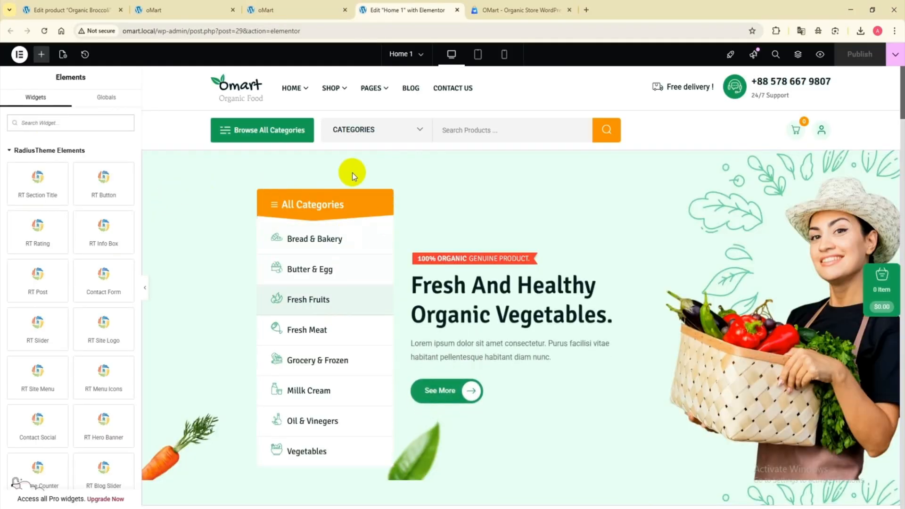
- Open the text of the All Categories item in the hero section's icon list for editing
click(387, 203)
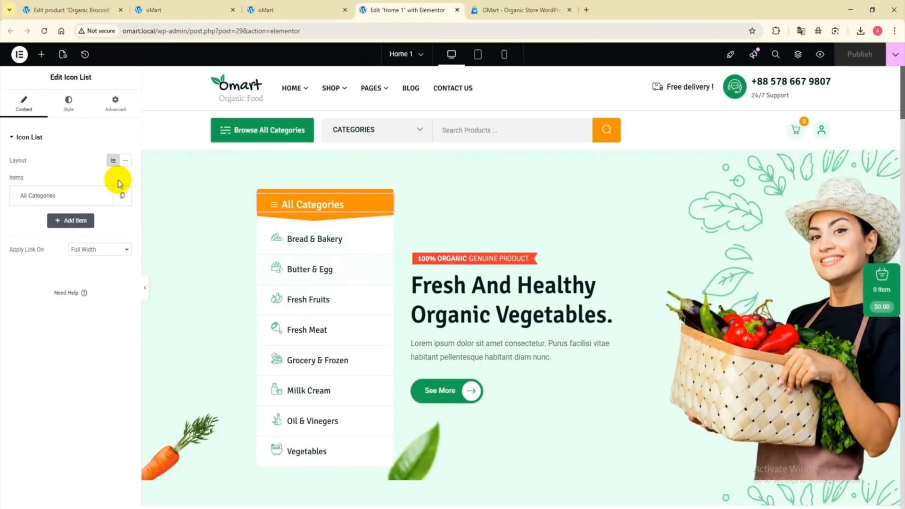
click(66, 195)
click(81, 231)
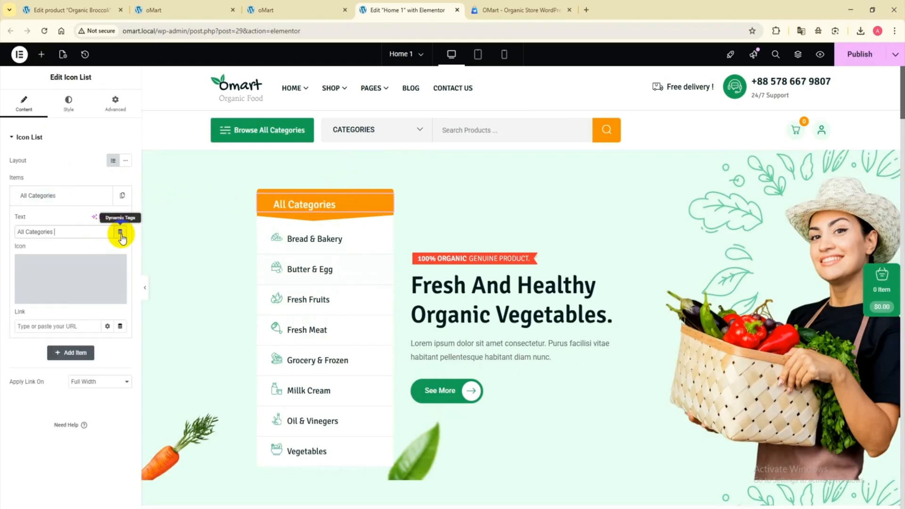
- Try the first layout on the hero's product categories list and switch back to the second layout
click(302, 297)
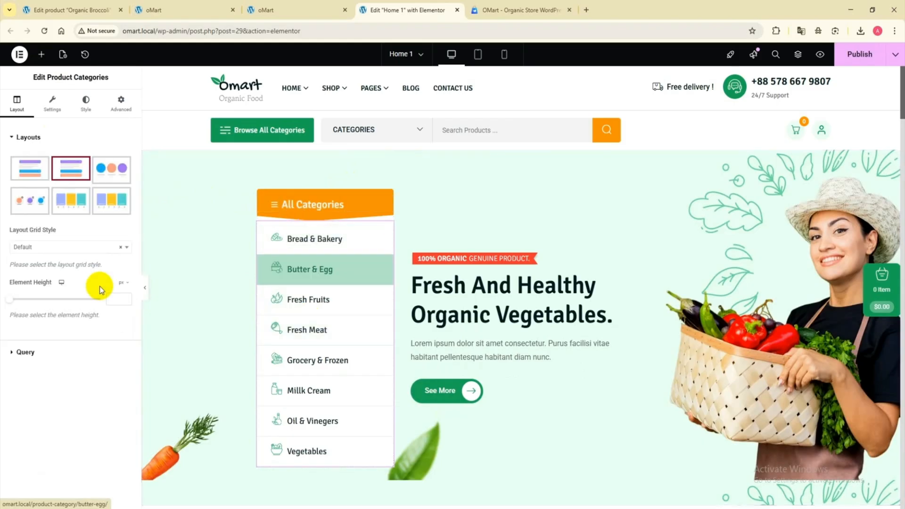
click(31, 175)
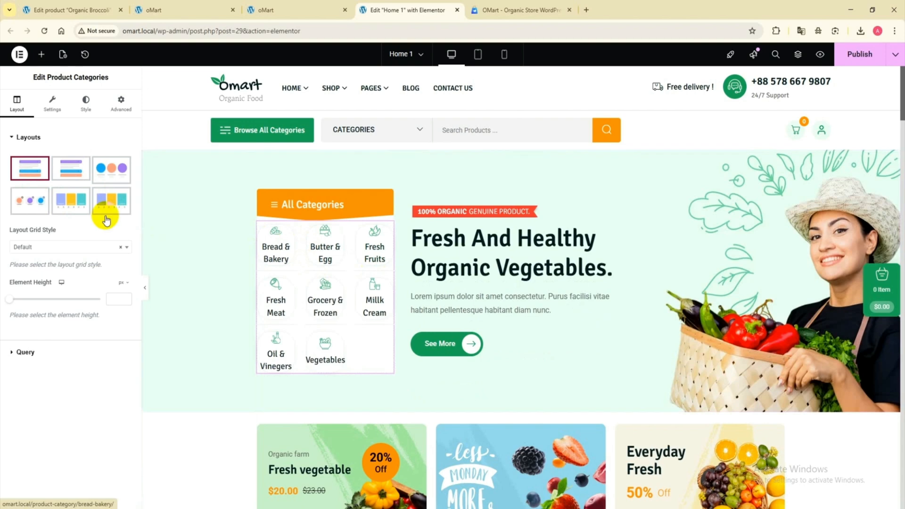
click(71, 181)
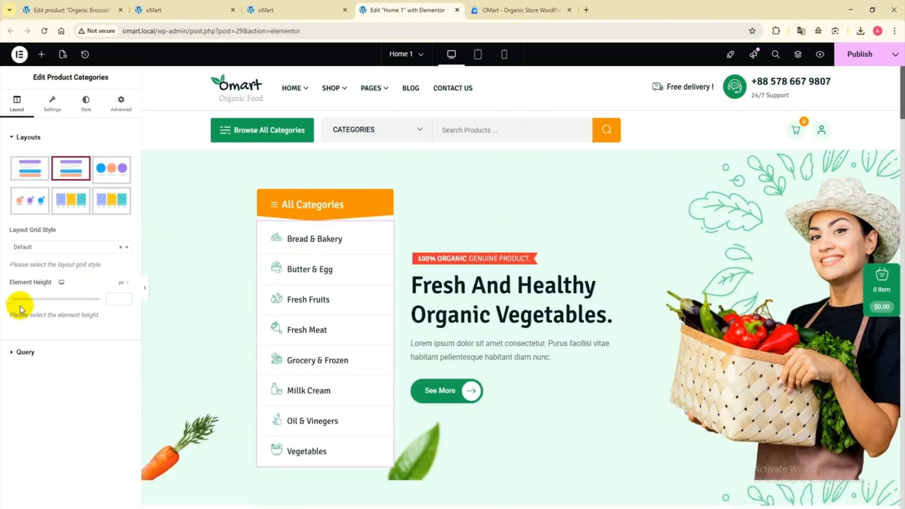
mouse_move(12, 302)
mouse_down()
mouse_move(107, 295)
mouse_move(23, 295)
mouse_up()
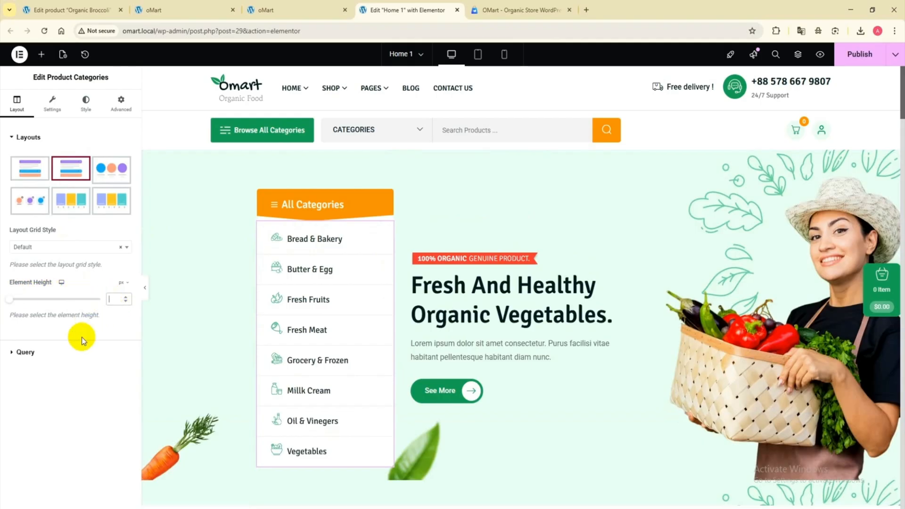
- Try displaying the product categories list as Sub-Categories by Parent and return it to All Categories
click(78, 352)
click(38, 224)
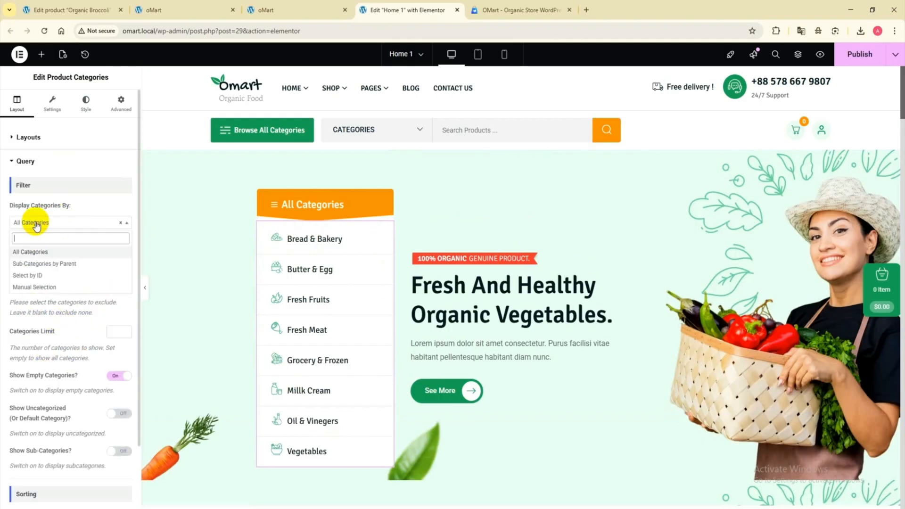
click(35, 260)
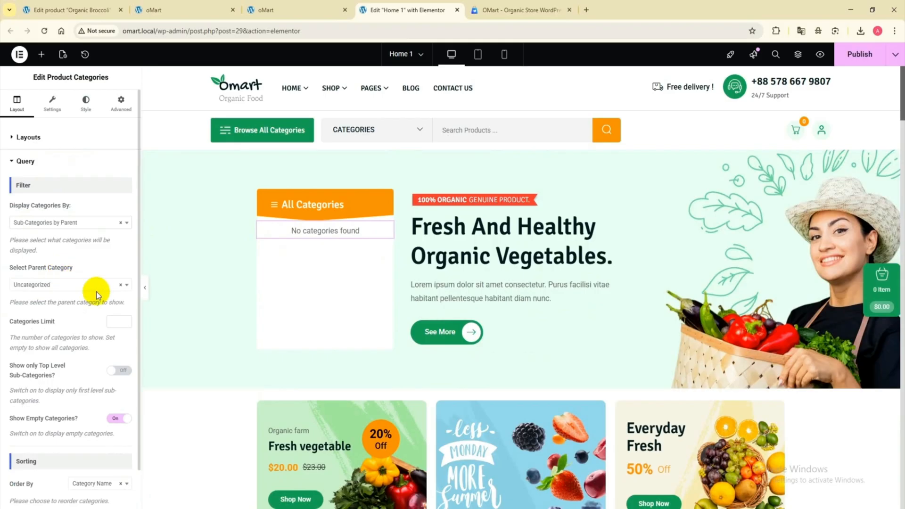
click(62, 221)
click(46, 249)
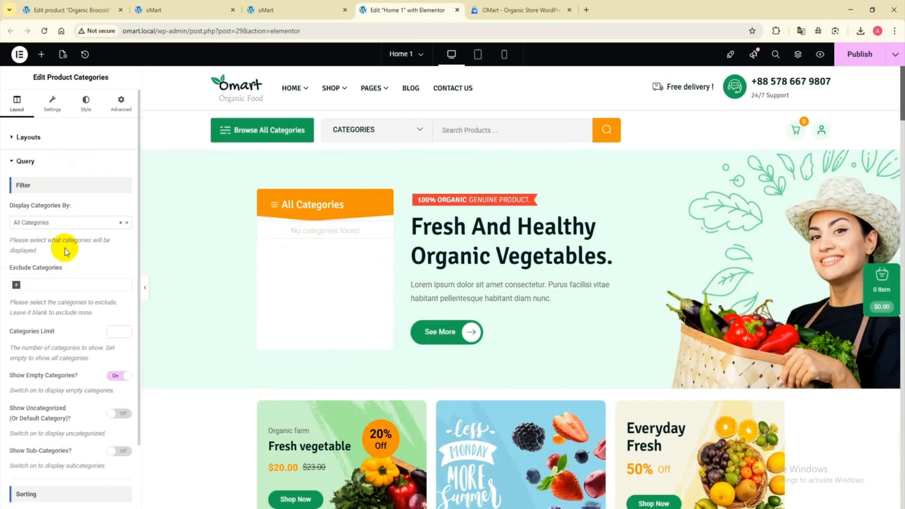
- Try excluding Fresh Meat from the product categories list and remove the exclusion again
scroll(47, 245, down, 1)
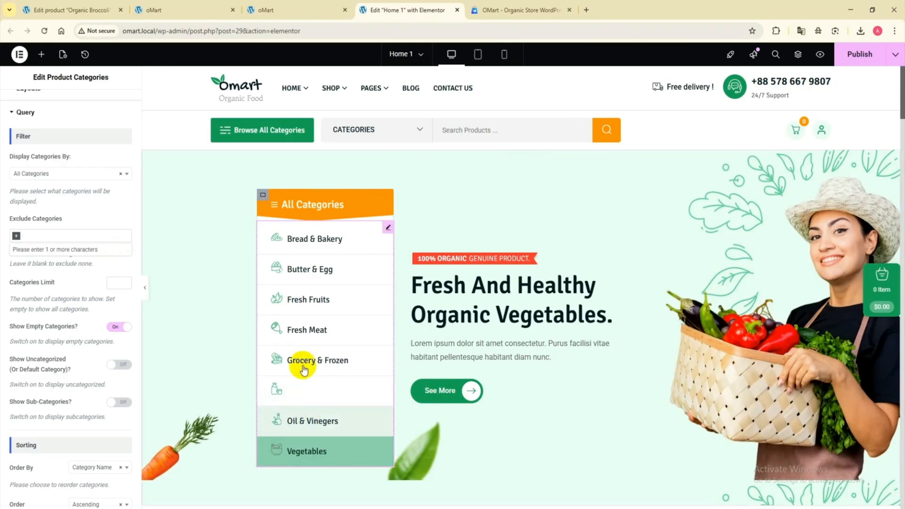
click(54, 233)
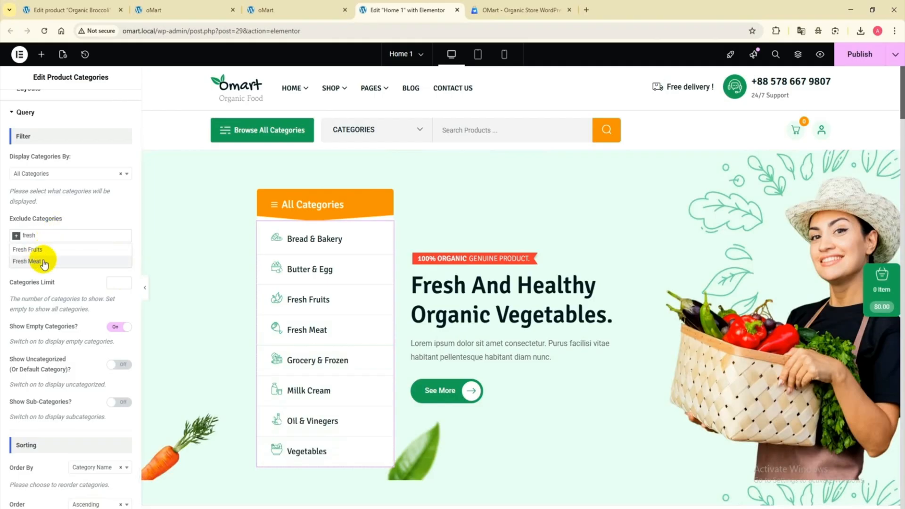
click(45, 262)
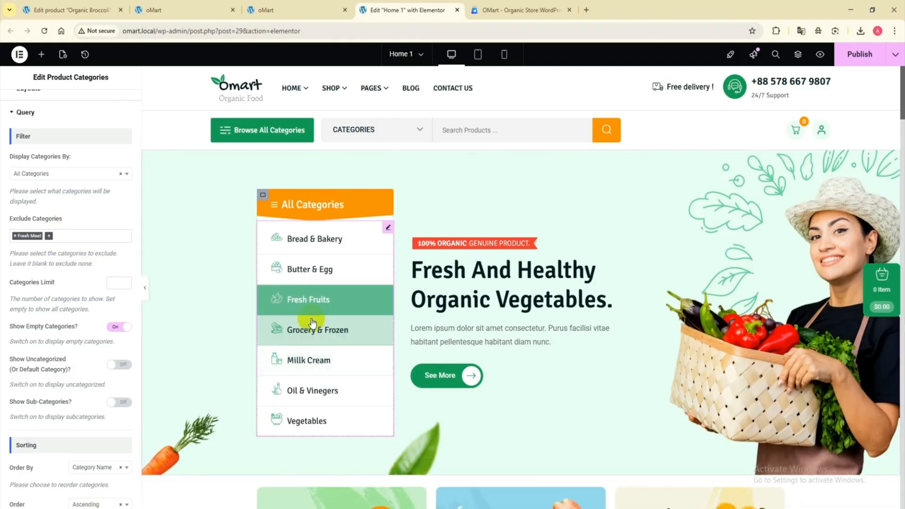
scroll(51, 330, down, 1)
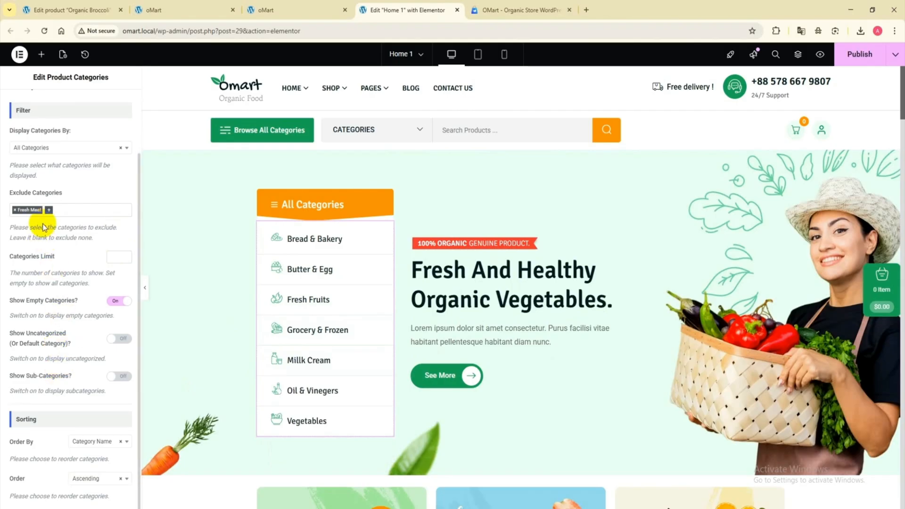
click(16, 211)
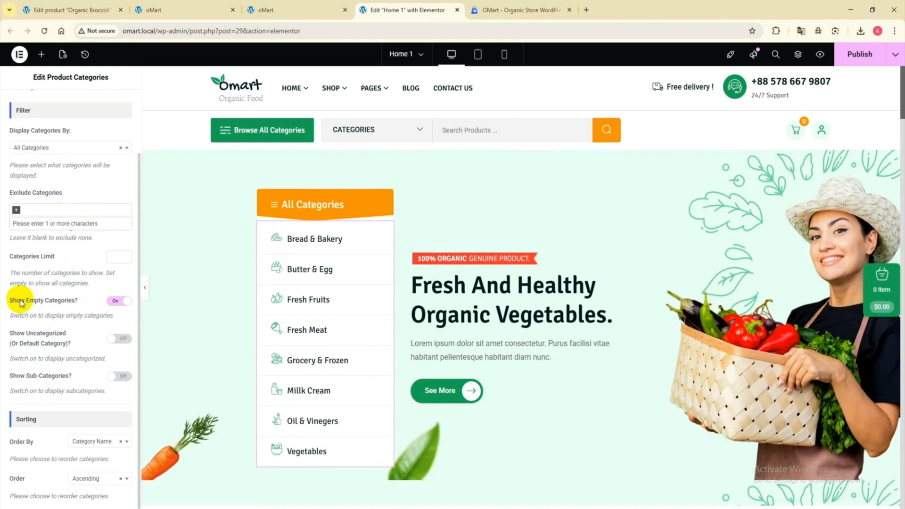
- Try ordering the product categories by Product Count and switch back to Category Name
click(93, 441)
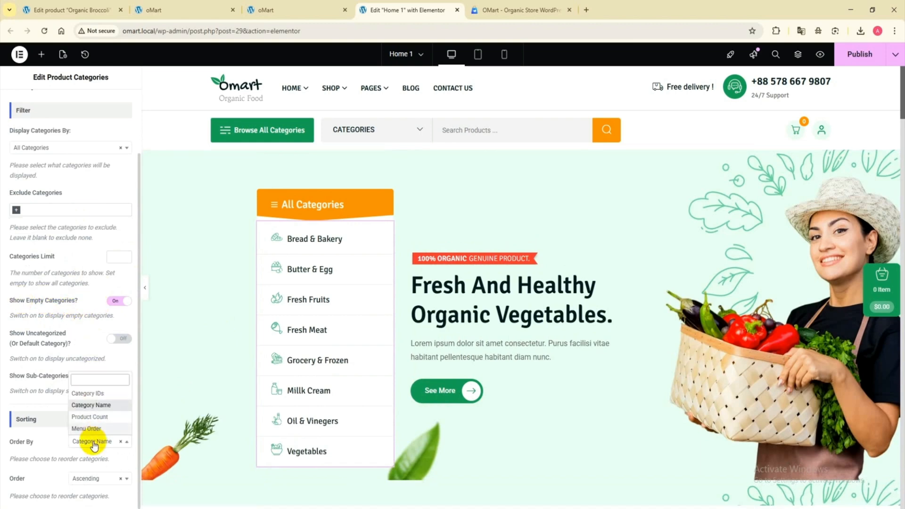
click(91, 417)
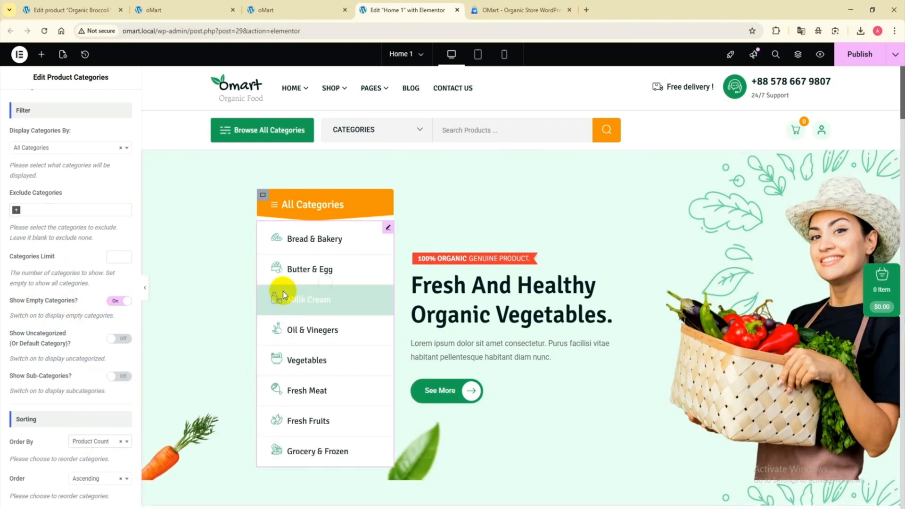
click(81, 441)
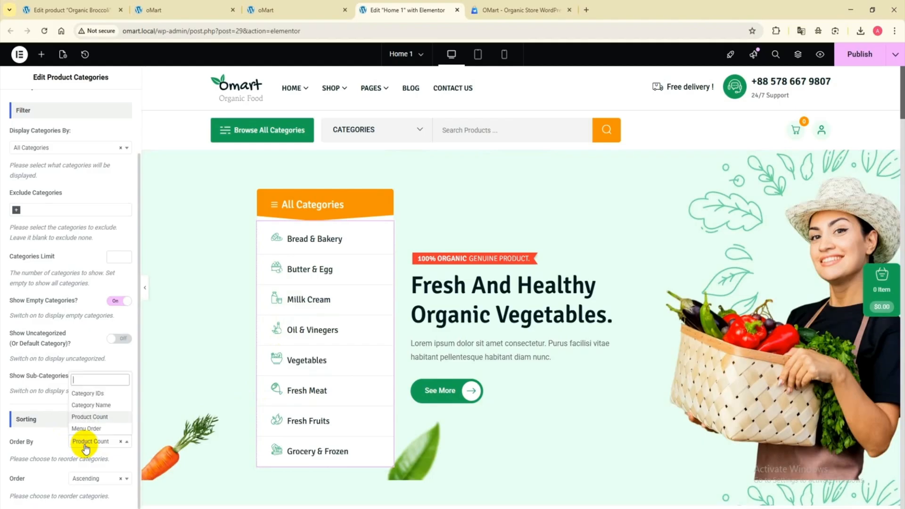
click(88, 404)
- Try the Descending sort order on the product categories list and return it to Ascending
click(84, 478)
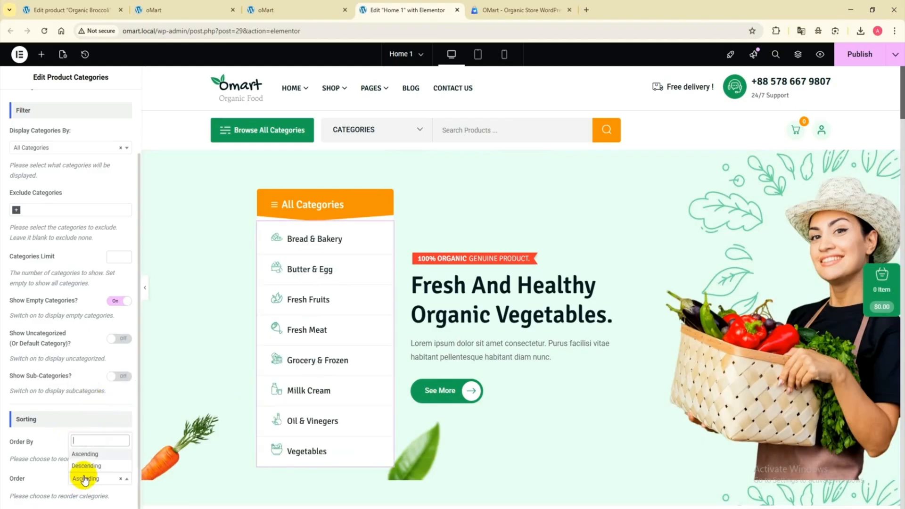
click(87, 466)
click(89, 479)
click(88, 455)
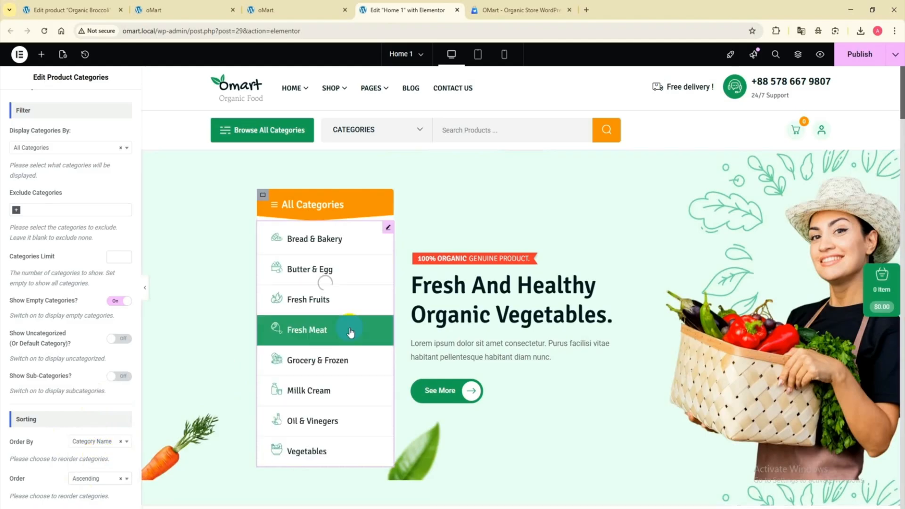
- Change the first line of the hero's main title to "Nutritious and fresh", keeping the line break and "organic vegetables."
click(477, 262)
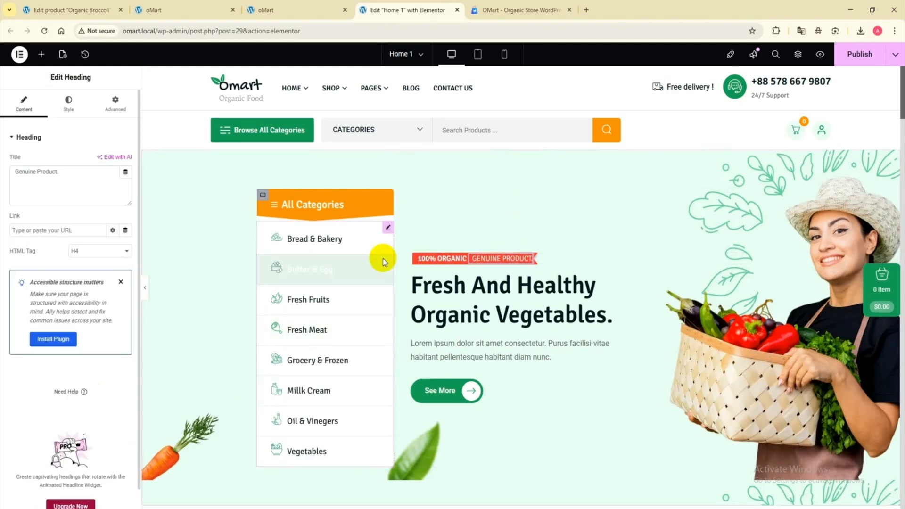
click(467, 302)
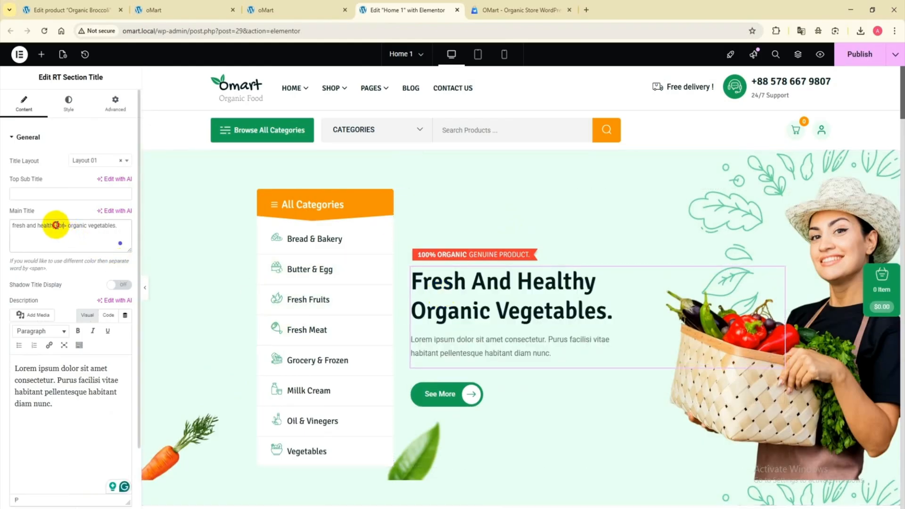
drag(57, 225, 14, 225)
text(Nutritious and fresh)
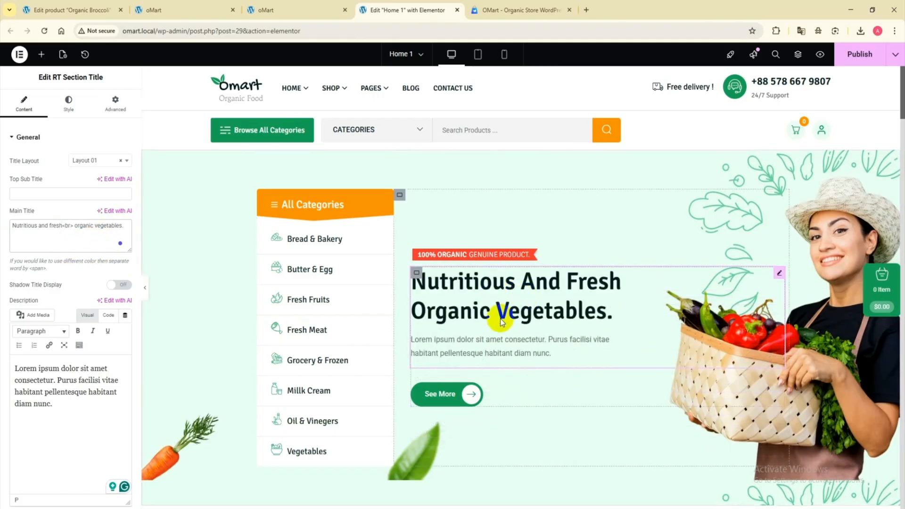
- Open the hero section's description and select its placeholder text
scroll(502, 322, down, 1)
click(50, 391)
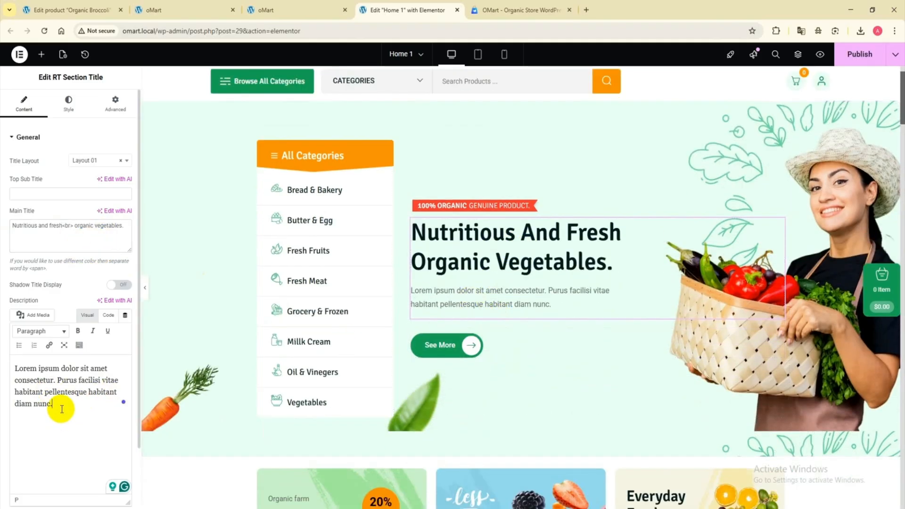
drag(86, 401, 36, 366)
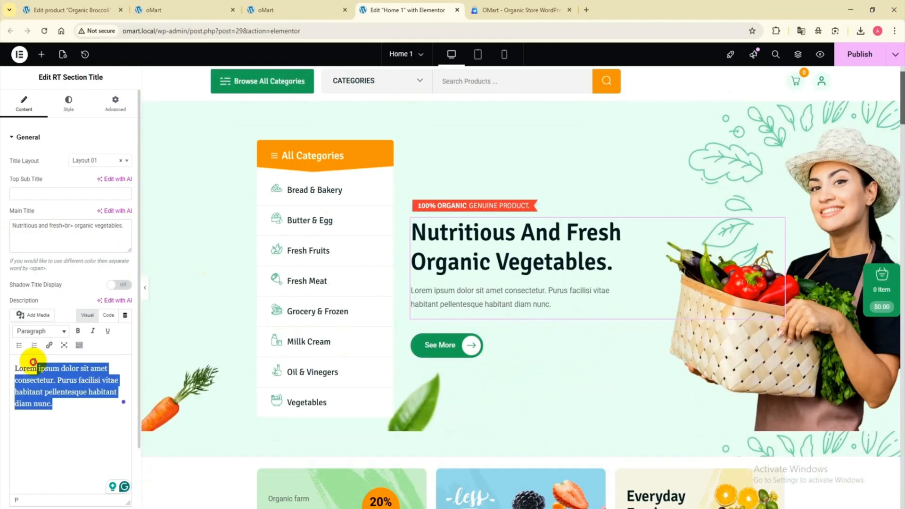
click(115, 384)
- Review the text, link and style settings of the hero section's See More button
scroll(487, 335, down, 1)
click(439, 296)
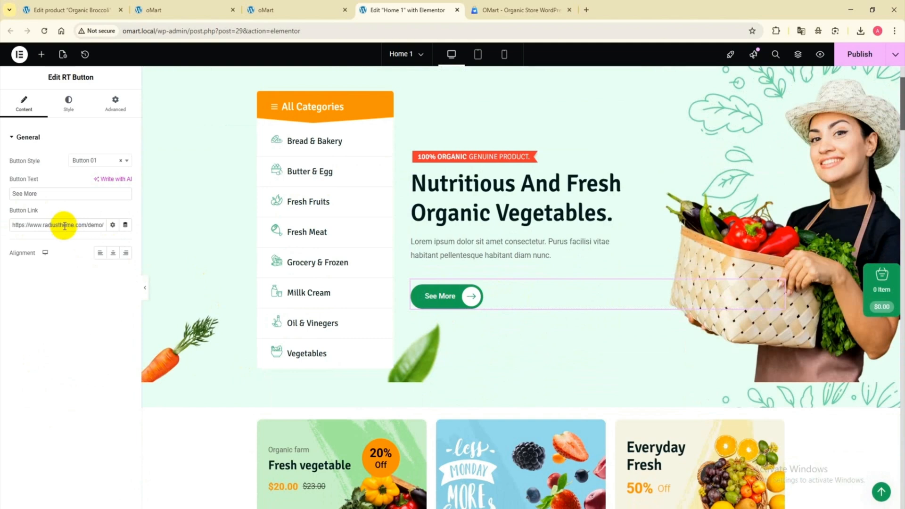
click(2, 204)
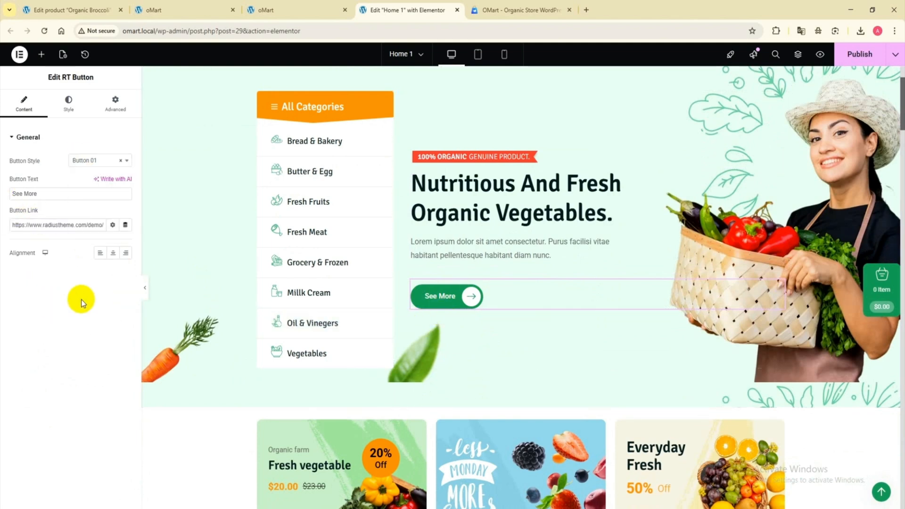
click(71, 99)
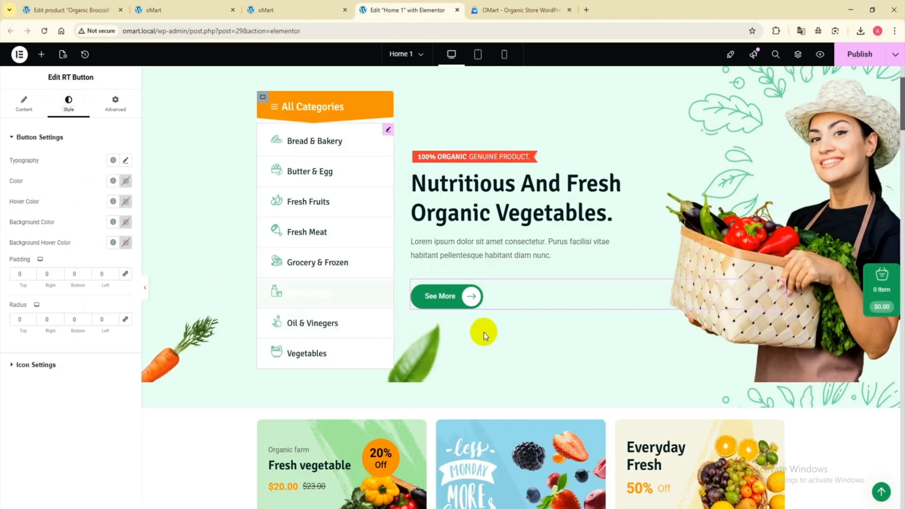
- Set the title of the blue fruit banner to "50% Discounts" and enable its button
scroll(483, 346, down, 5)
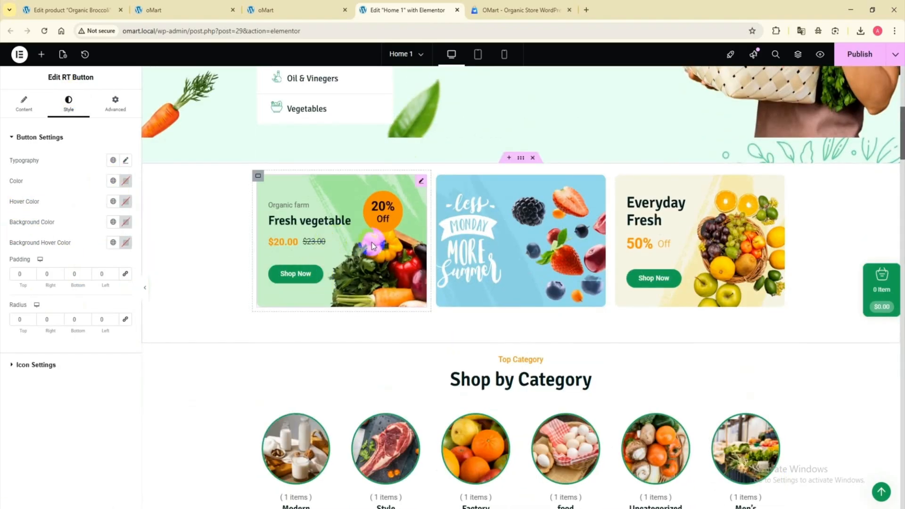
click(581, 243)
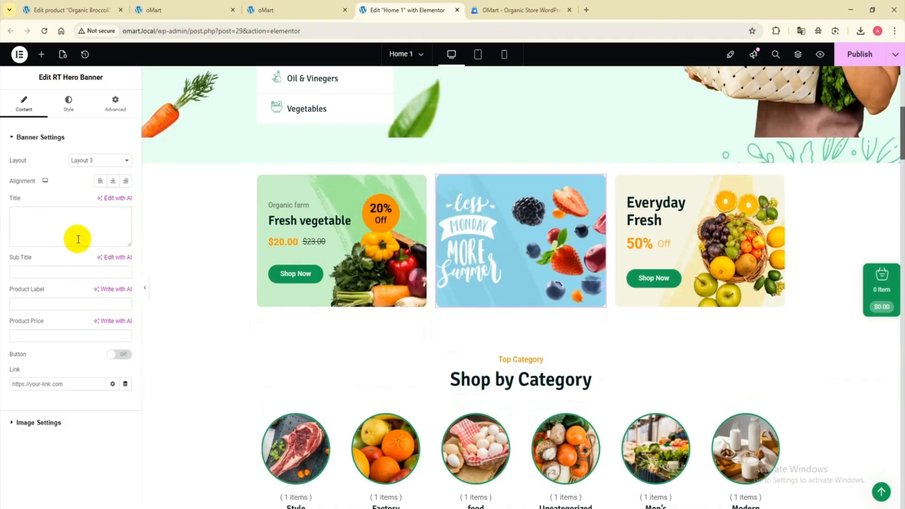
click(57, 216)
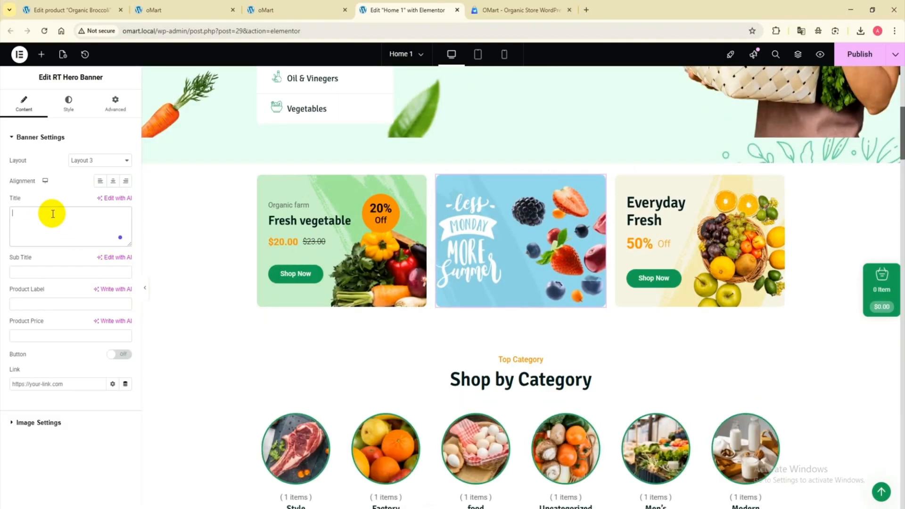
text(50)
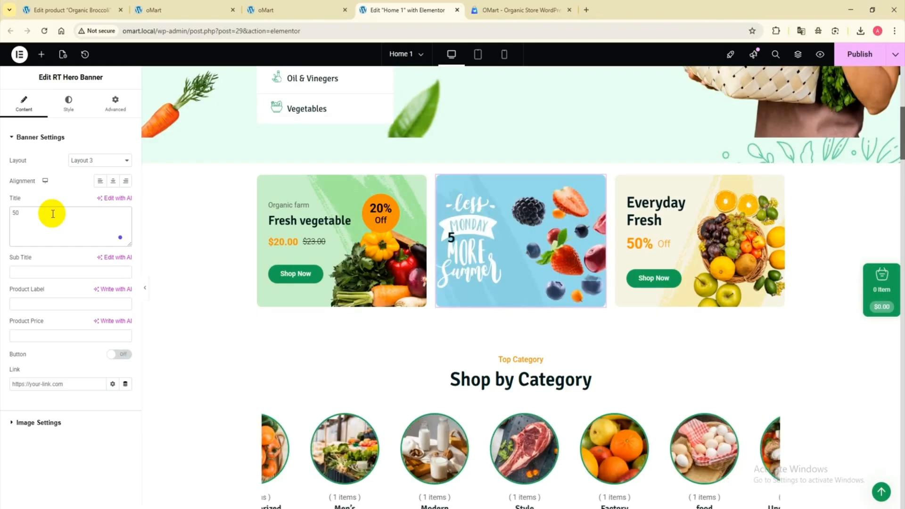
text(% Discounts)
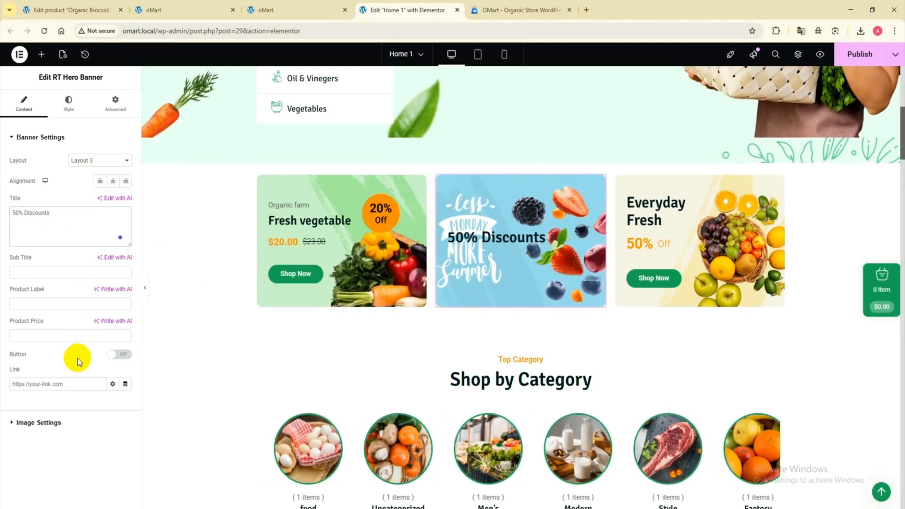
click(117, 354)
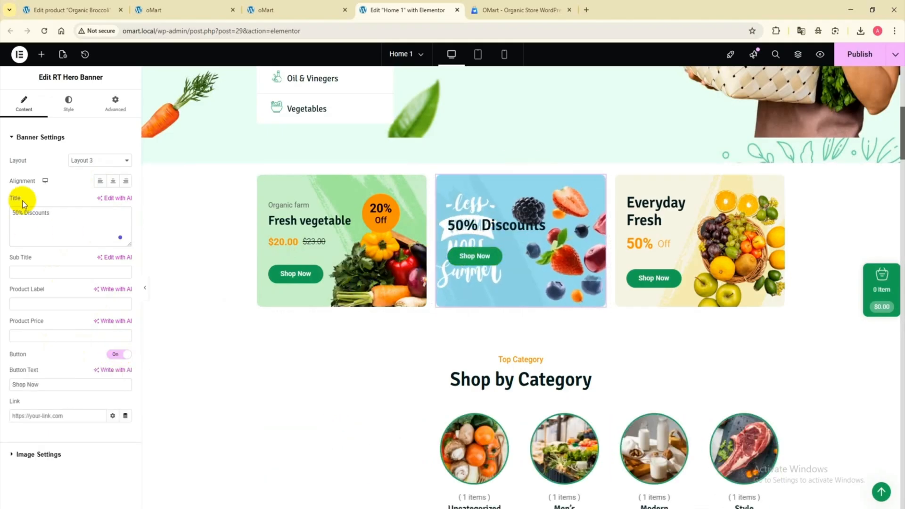
- Change the title color of the blue fruit banner to red, #F70000
click(69, 107)
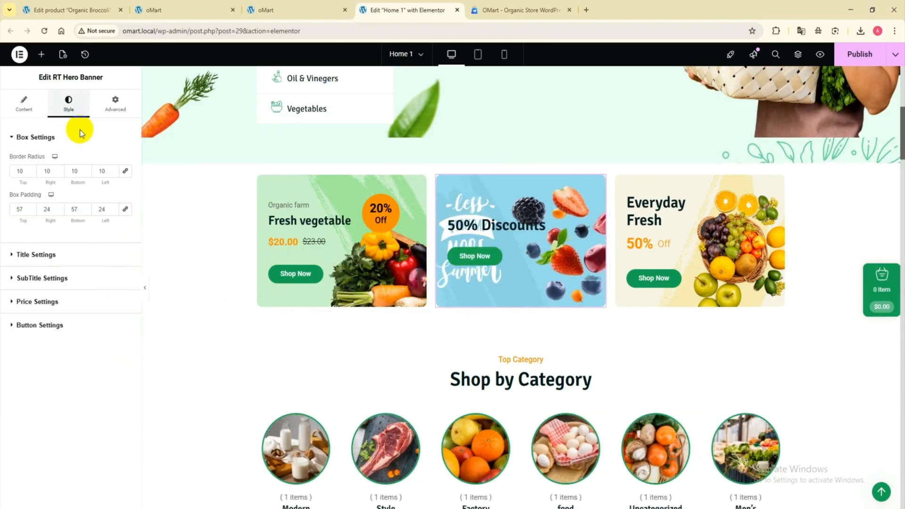
click(41, 256)
click(125, 204)
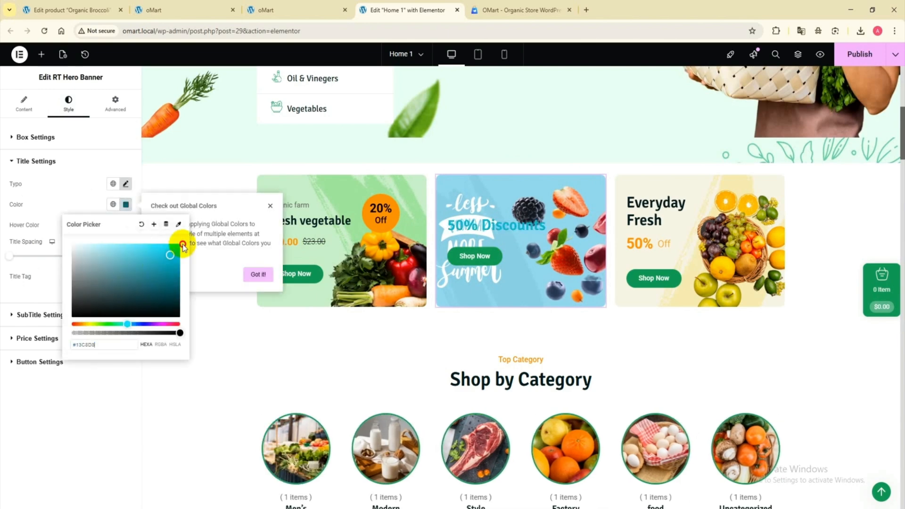
drag(183, 253, 44, 314)
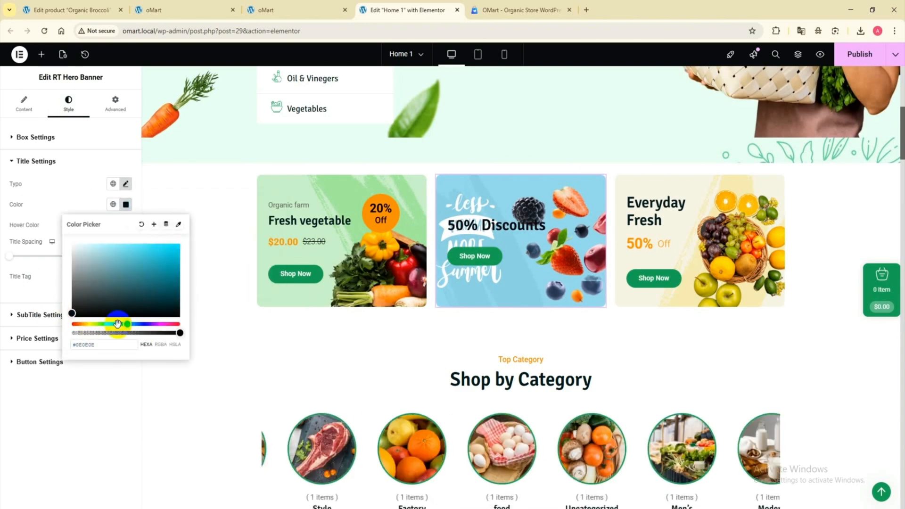
drag(157, 322, 177, 325)
drag(164, 279, 63, 193)
click(62, 193)
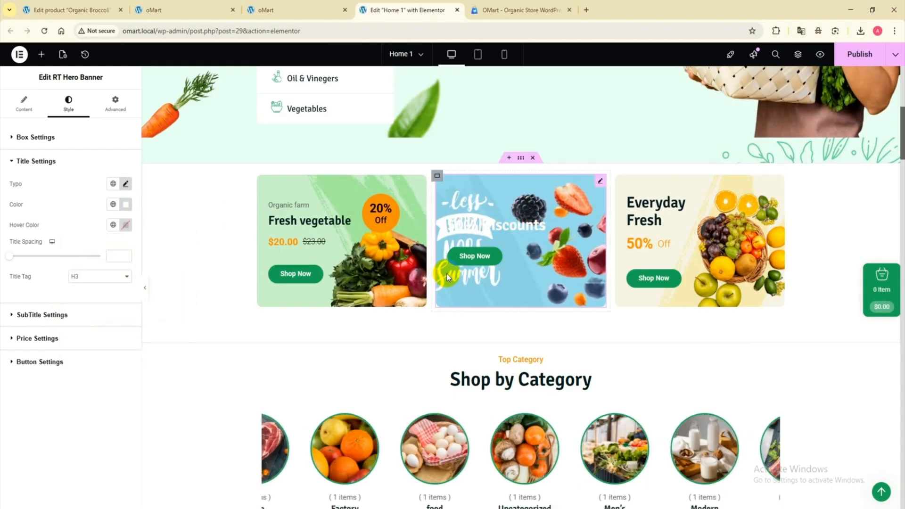
click(126, 204)
click(171, 253)
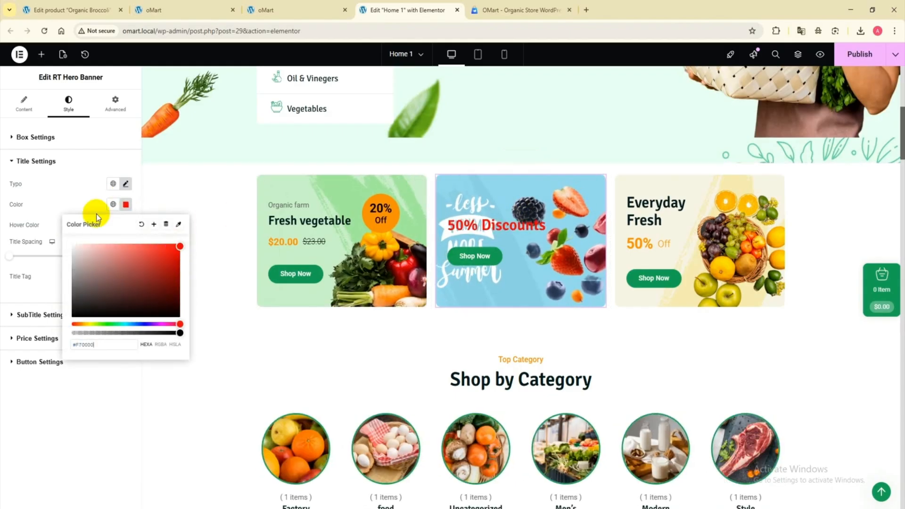
click(218, 222)
- Review the first entry of the Shop by Category slider and its image choices, and advance the slider
scroll(741, 253, down, 5)
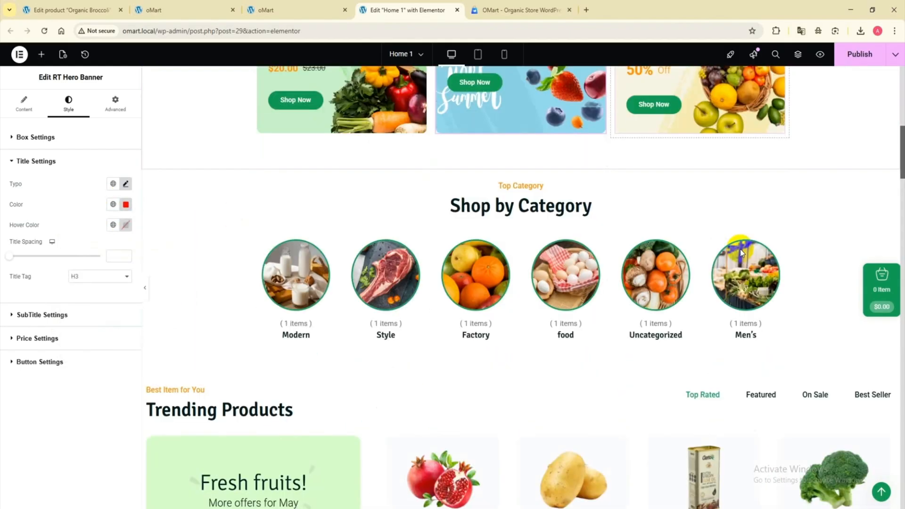
click(477, 301)
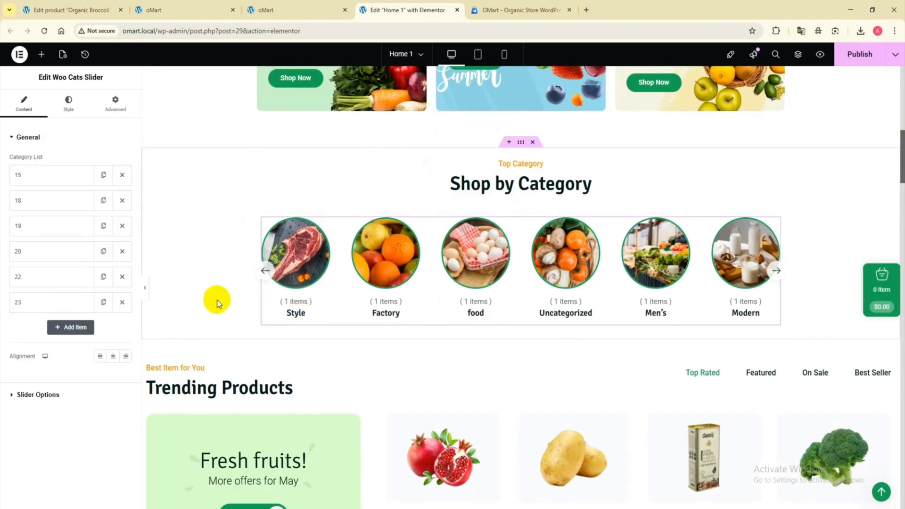
click(33, 175)
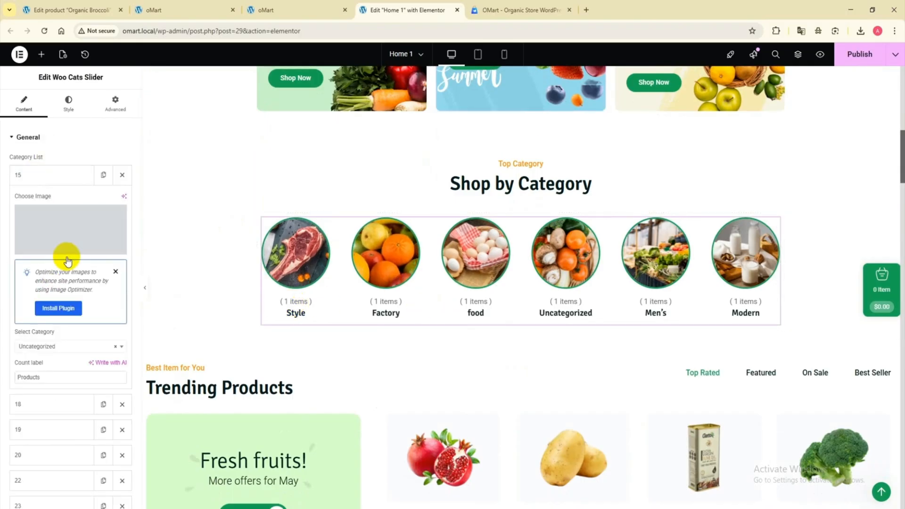
click(42, 233)
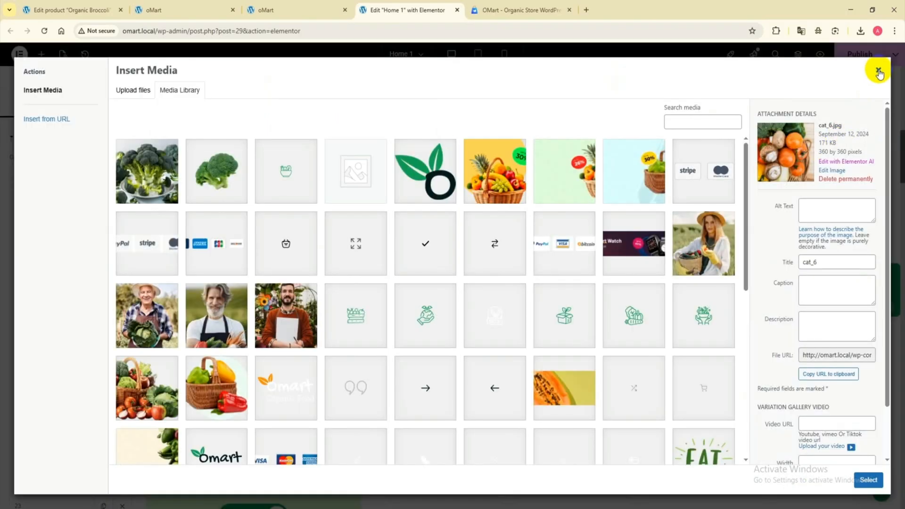
click(878, 71)
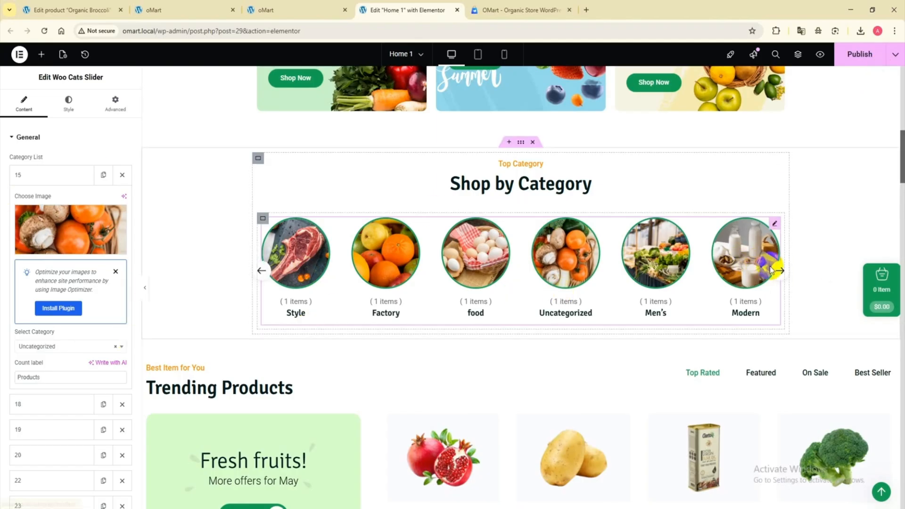
click(778, 272)
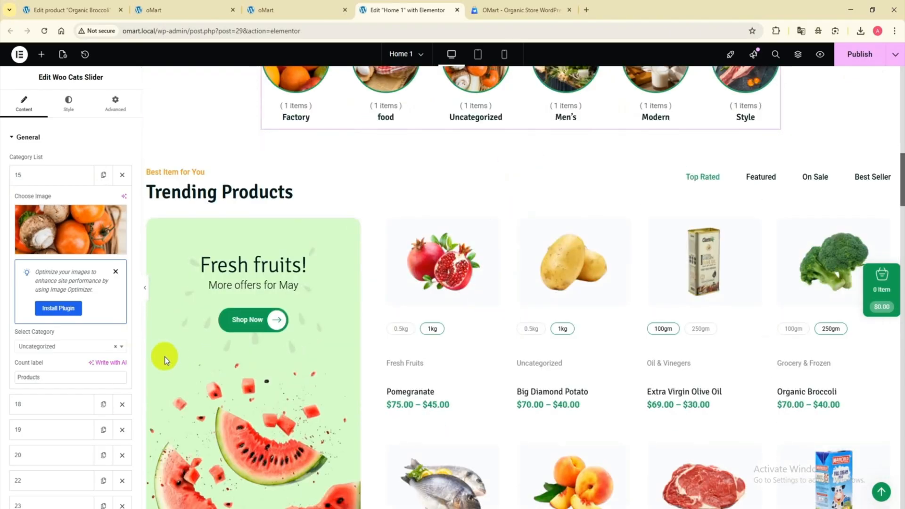
- Review the content and background image settings of the "Fresh fruits!" banner beside Trending Products
click(233, 356)
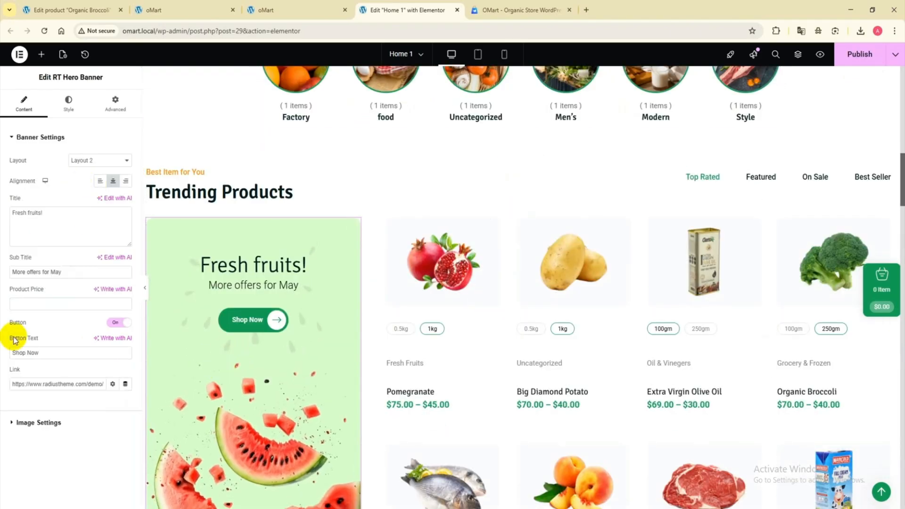
click(31, 423)
click(56, 212)
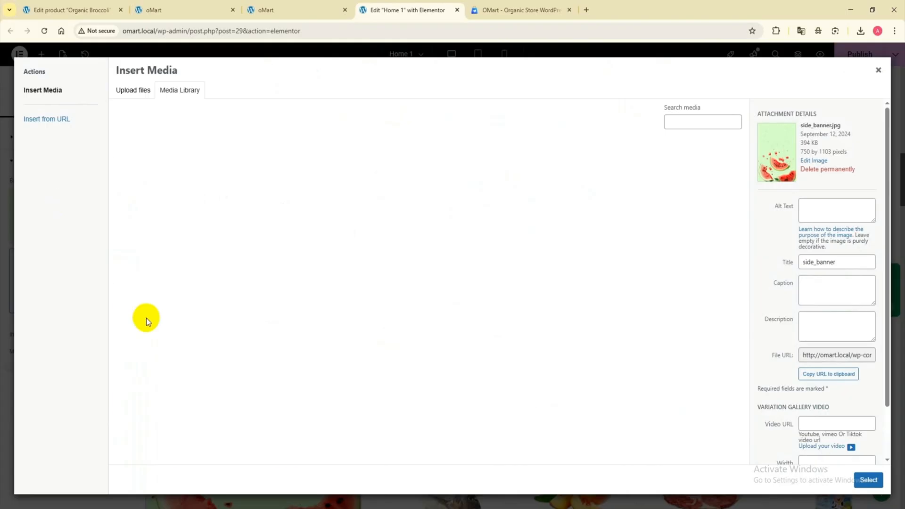
click(879, 71)
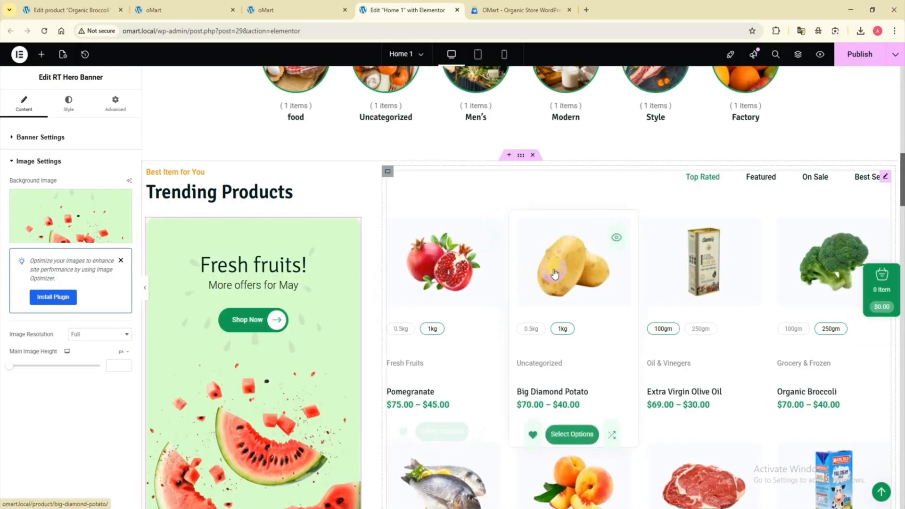
- Try the second and third predefined layouts on the Trending Products grid and return to the first one
click(845, 202)
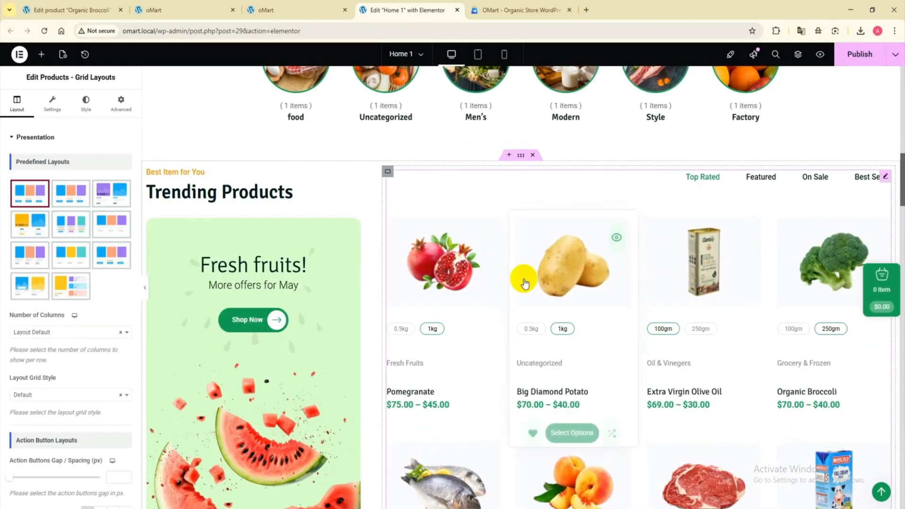
click(71, 193)
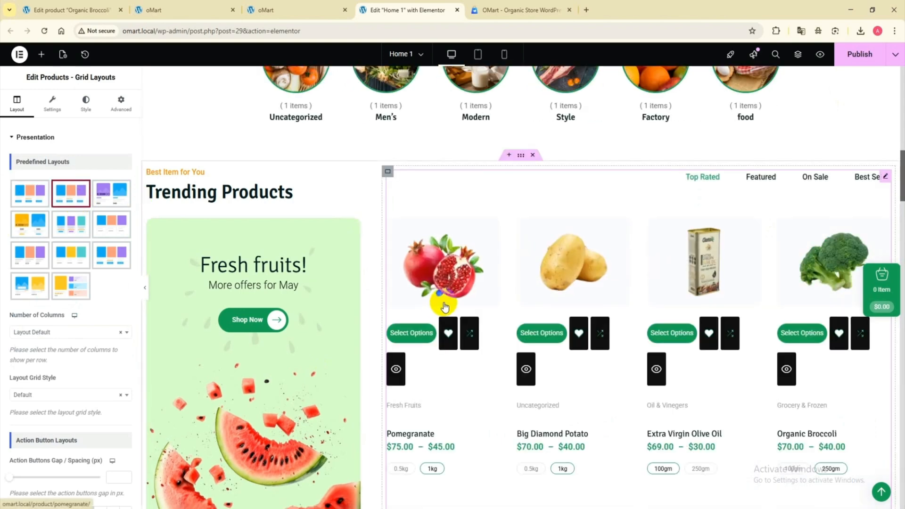
click(113, 200)
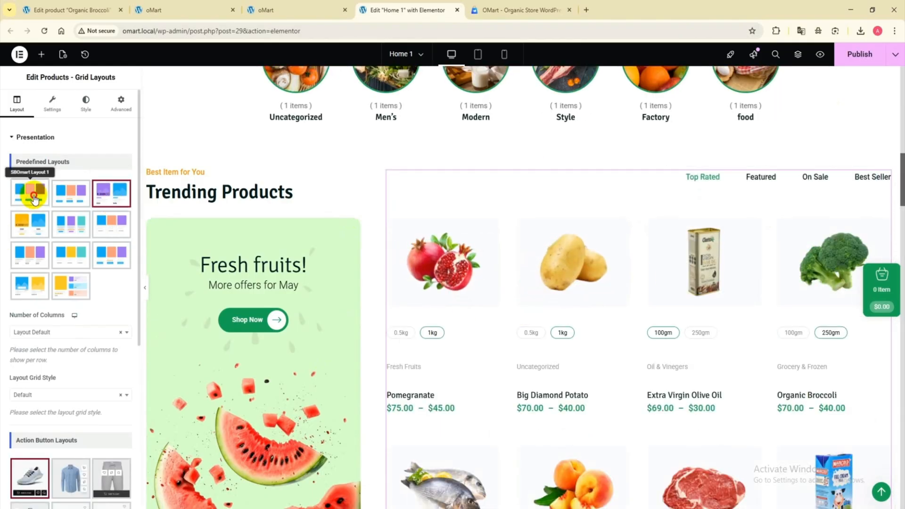
click(29, 194)
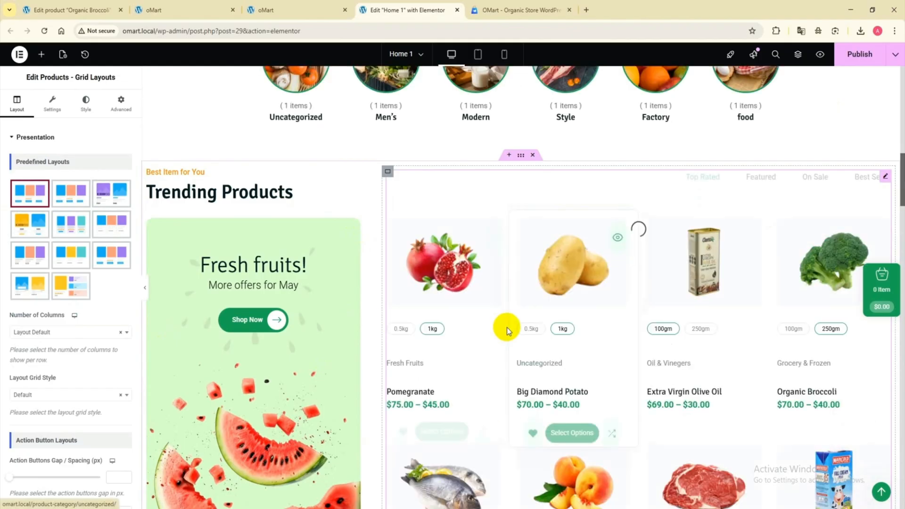
- Try 2 columns for the Trending Products grid and settle on 4 Columns
scroll(705, 299, down, 6)
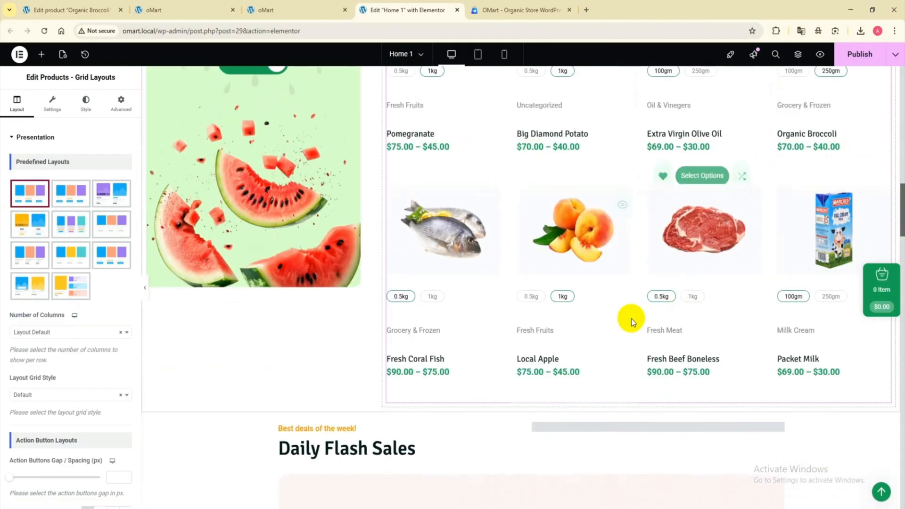
click(77, 332)
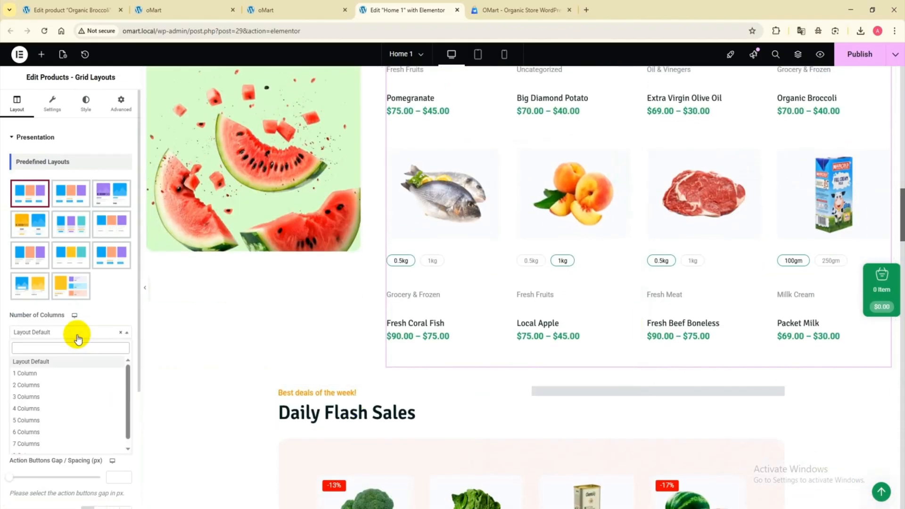
click(47, 387)
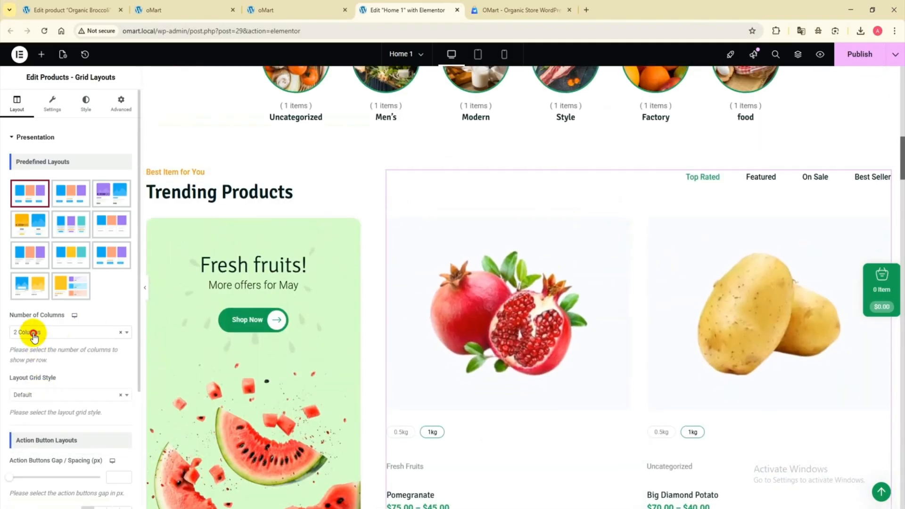
click(29, 332)
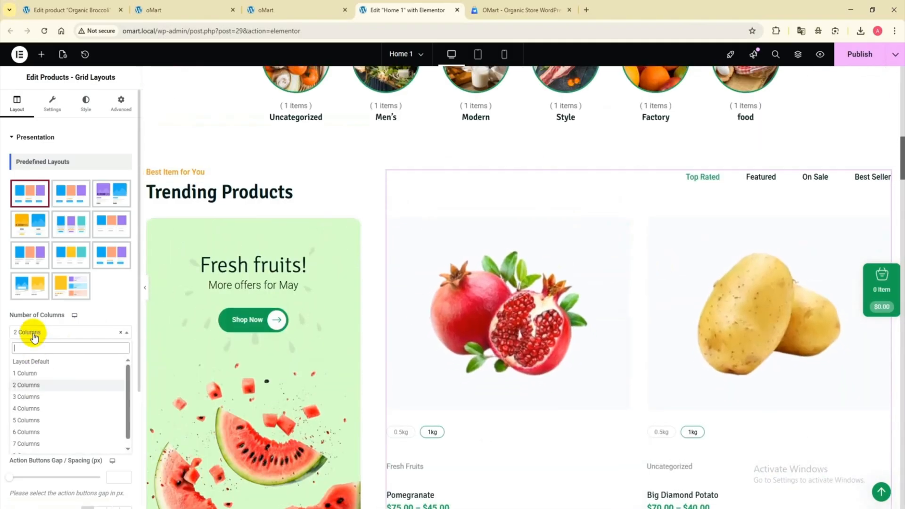
click(31, 408)
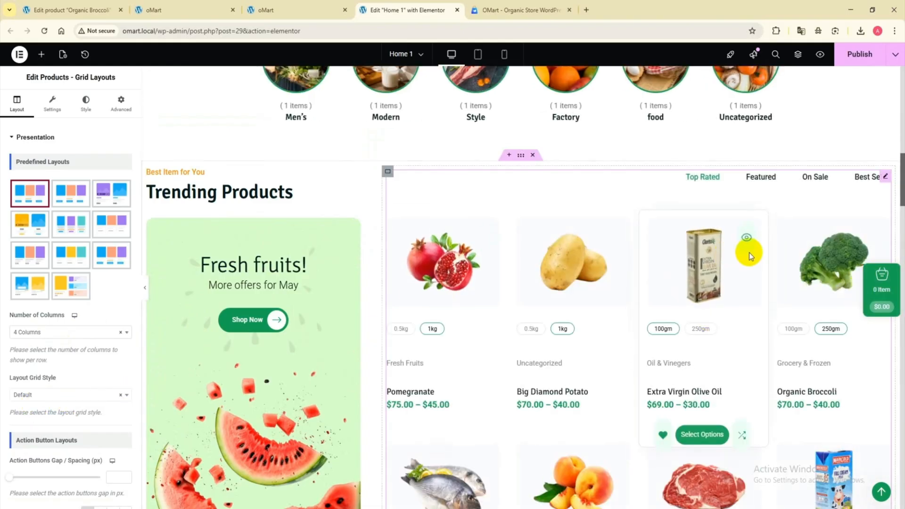
- Check the Layout Grid Style options of the Trending Products grid, keeping Default
scroll(648, 285, down, 2)
click(77, 395)
scroll(513, 353, down, 1)
click(125, 319)
- Extend the top sub title of the Daily Flash Sales section to "Best deals of the week! 20% Discount"
scroll(451, 312, down, 9)
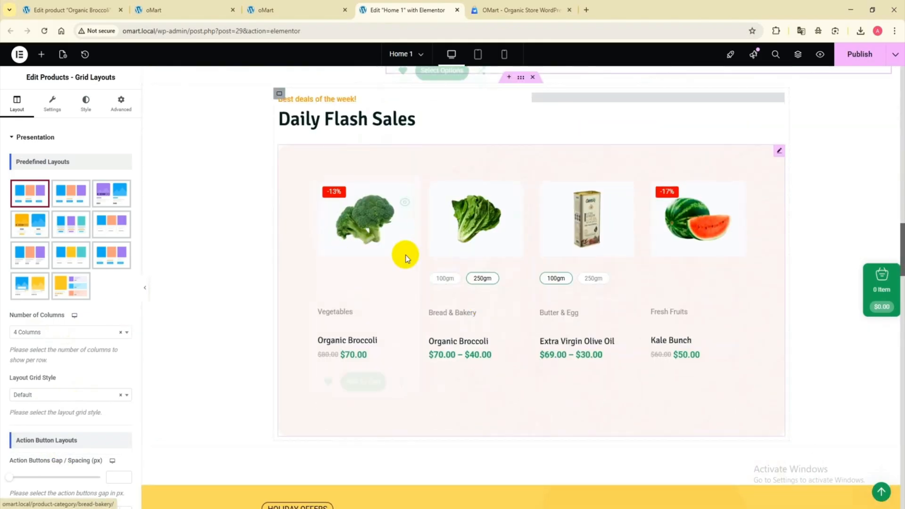
click(380, 119)
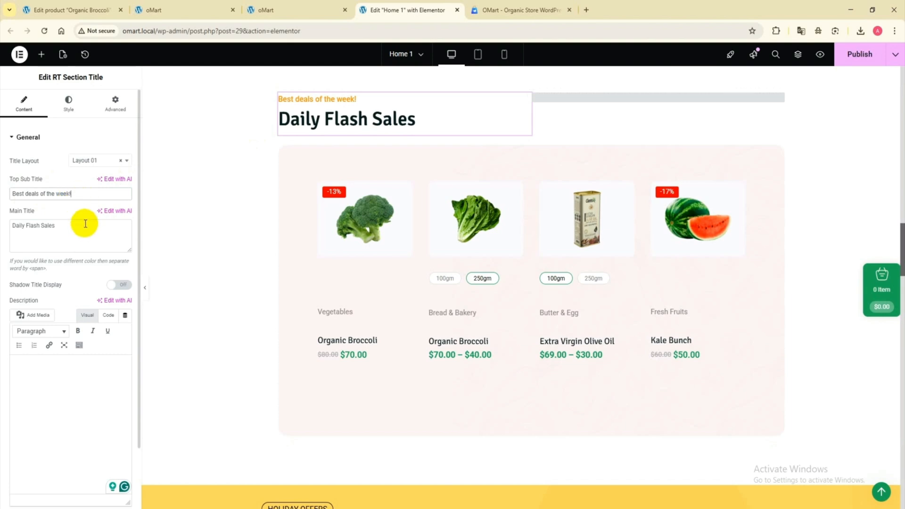
text(20% Discount)
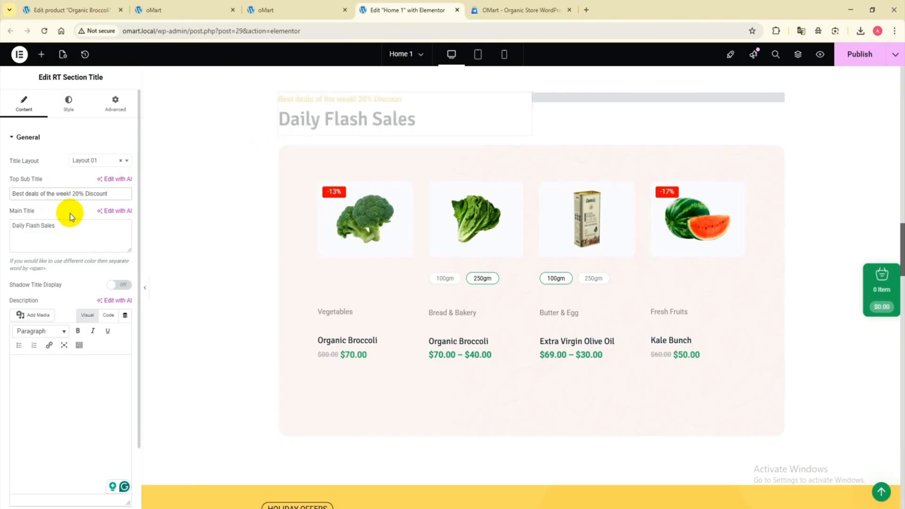
click(68, 235)
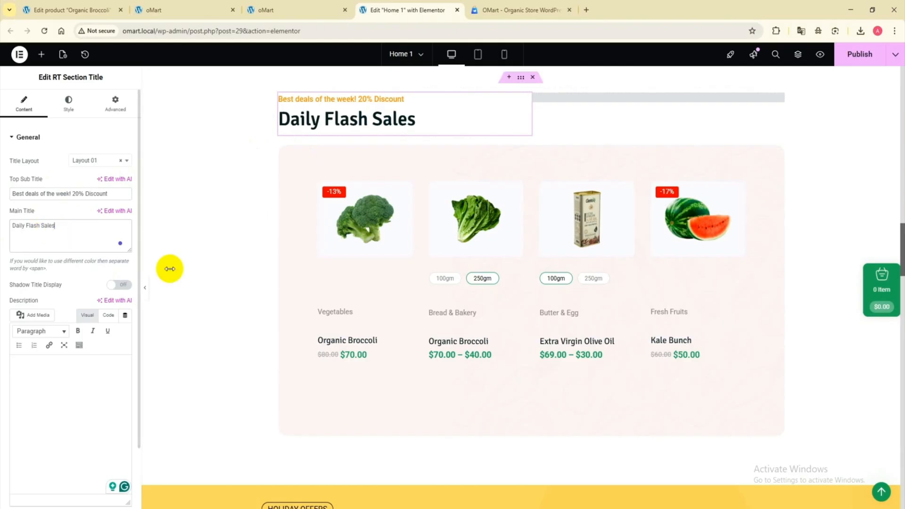
- Apply the seventh predefined layout to the Daily Flash Sales product grid
click(469, 317)
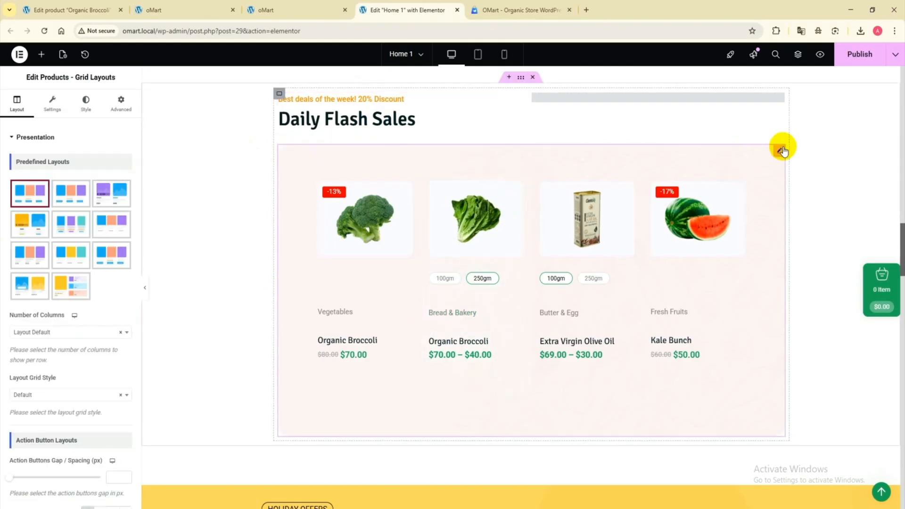
click(29, 252)
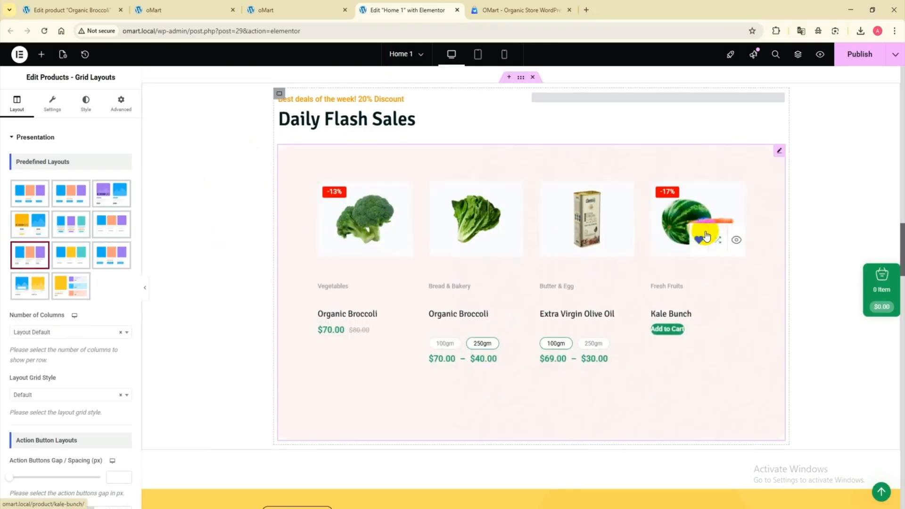
- Review the settings of the Holiday Offers heading and fruit basket image, and of the Vegetables banner under Top Rated Products
scroll(550, 219, down, 5)
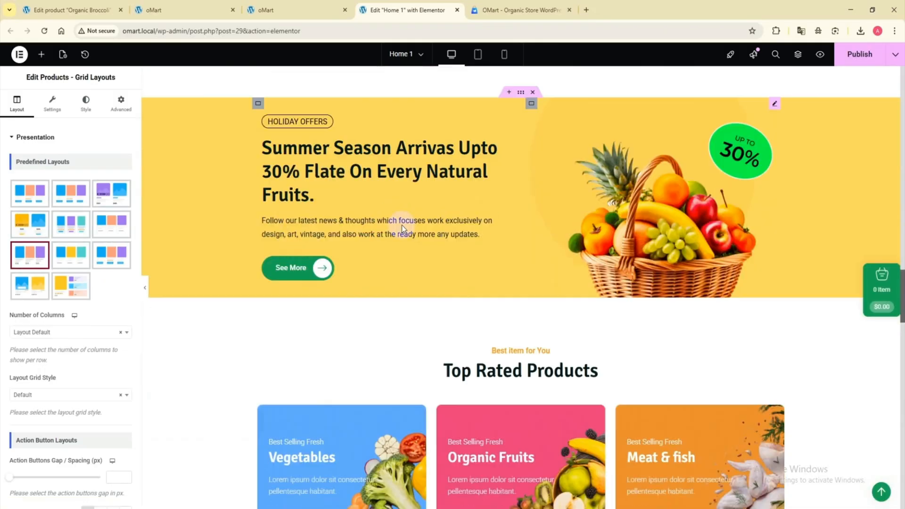
click(394, 174)
click(675, 222)
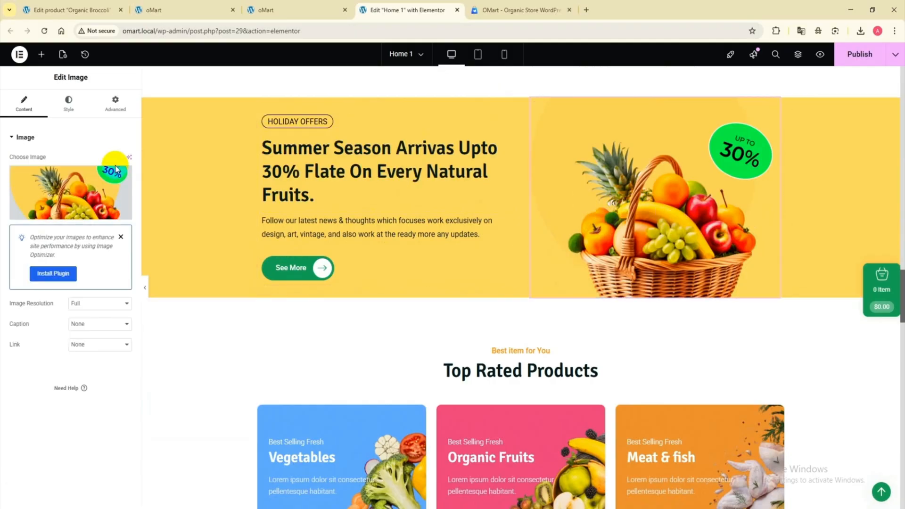
scroll(408, 193, down, 4)
click(324, 272)
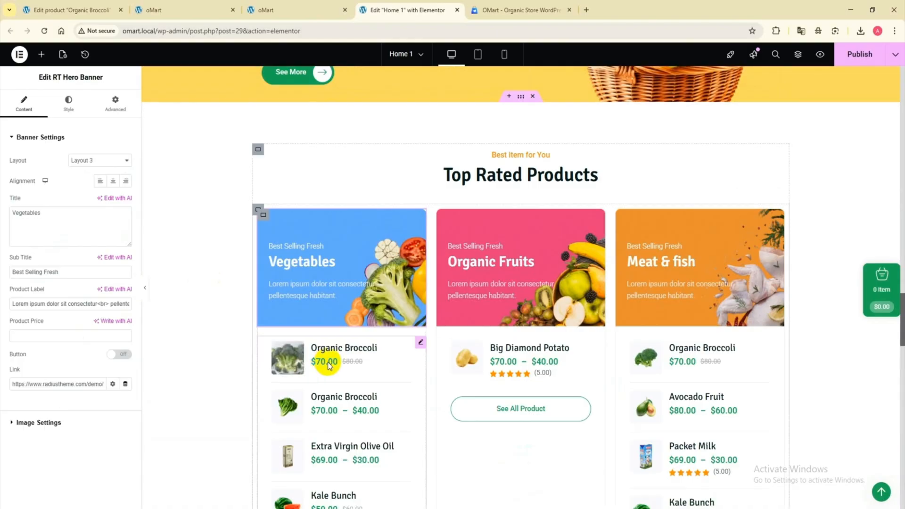
- Apply the eighth predefined layout to the product list below the Vegetables banner
click(418, 354)
scroll(375, 344, down, 2)
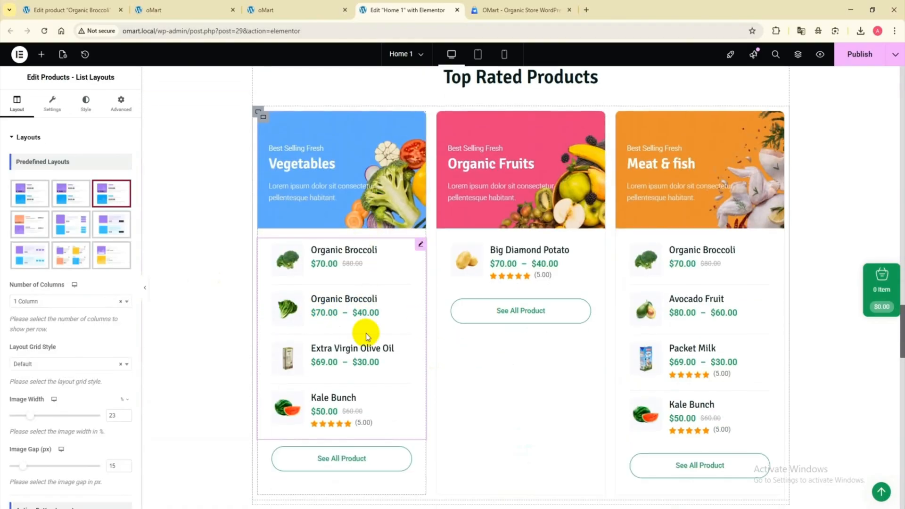
click(83, 264)
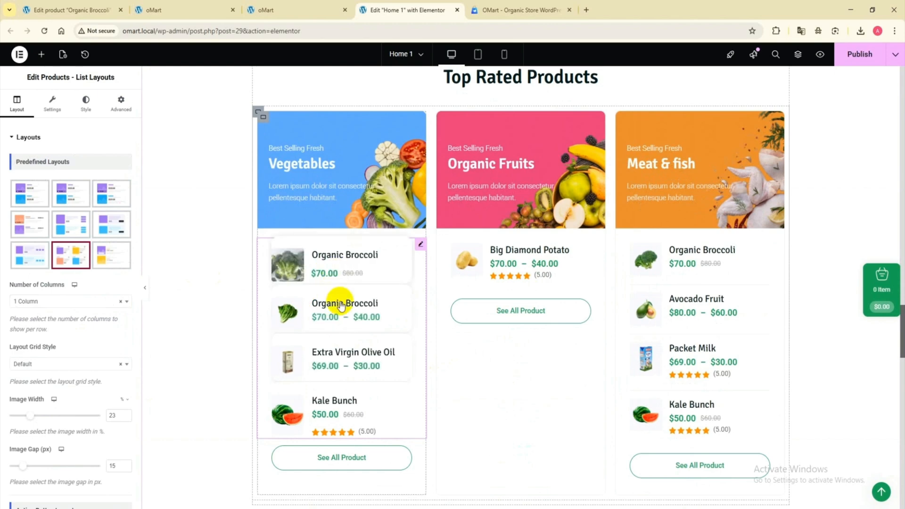
- Set the layout grid style of the product list below the Organic Fruits banner to Masonry
click(529, 248)
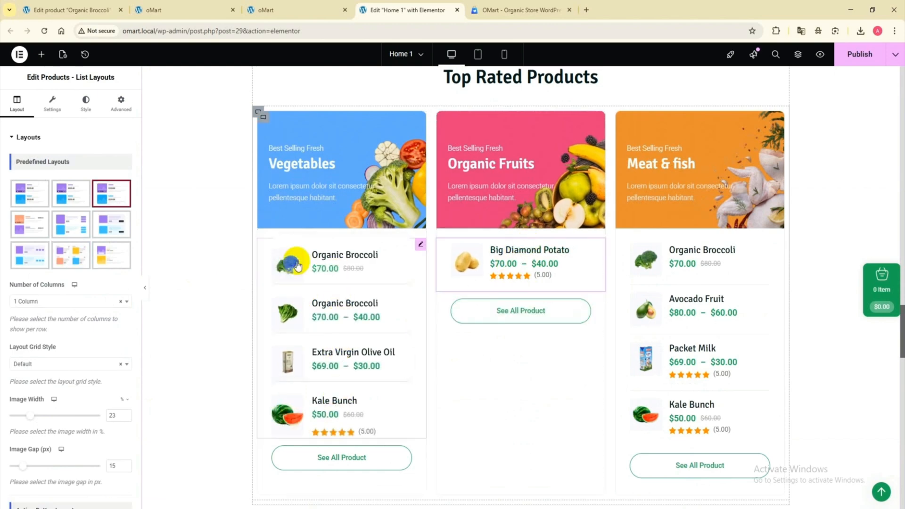
click(58, 304)
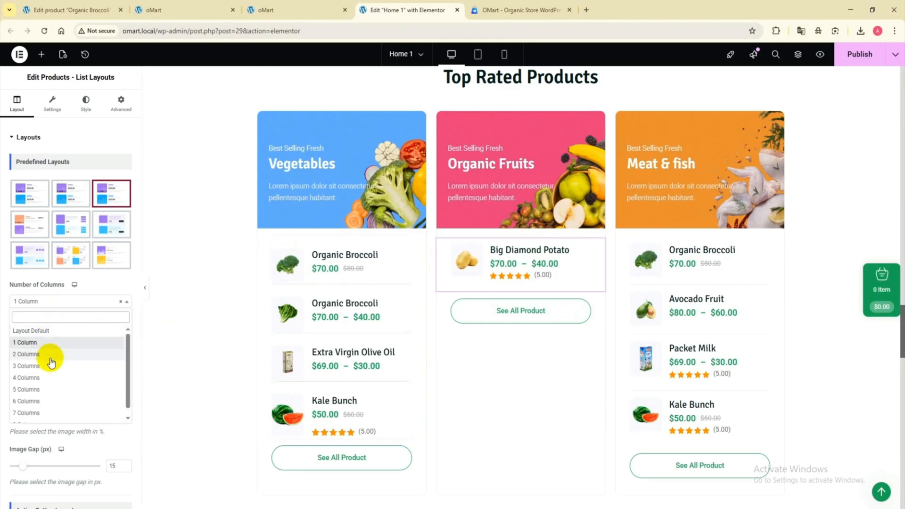
click(59, 302)
scroll(59, 302, down, 1)
click(43, 315)
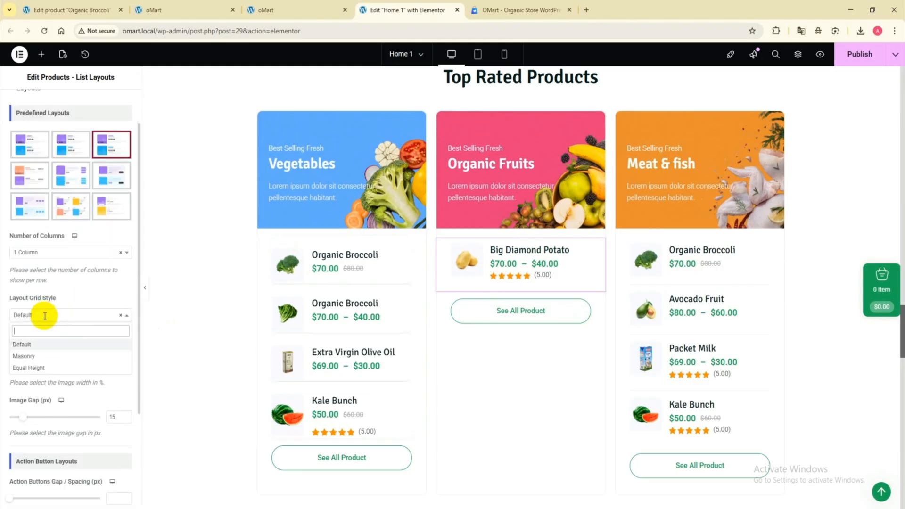
click(40, 353)
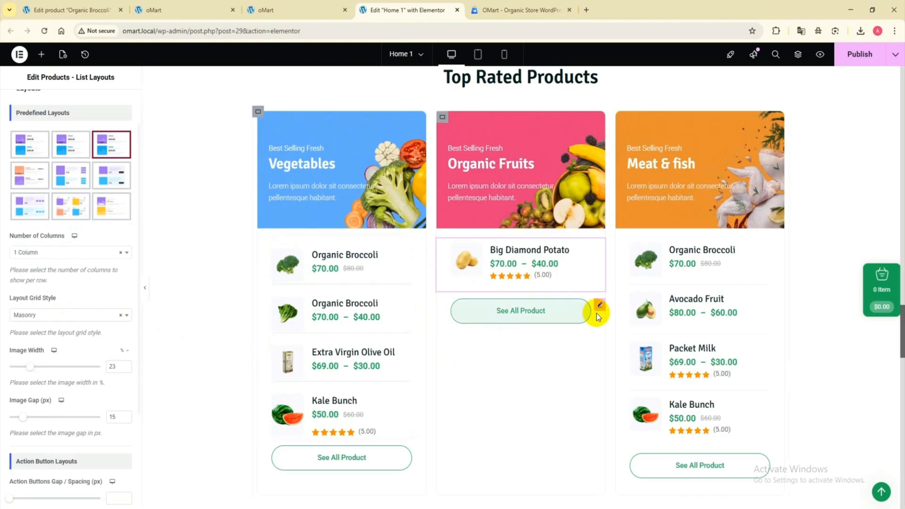
- Review the secure delivery banner and the post grid settings of the From Our Blog section
scroll(630, 303, down, 8)
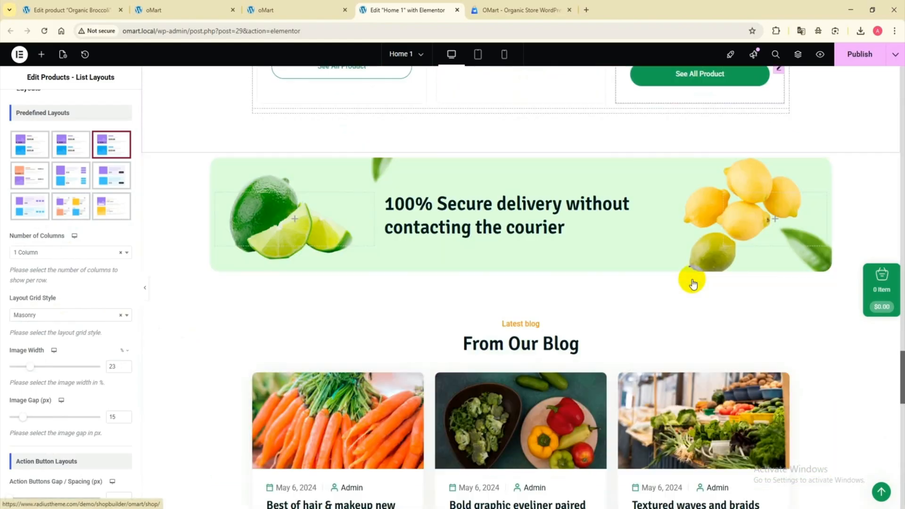
click(278, 209)
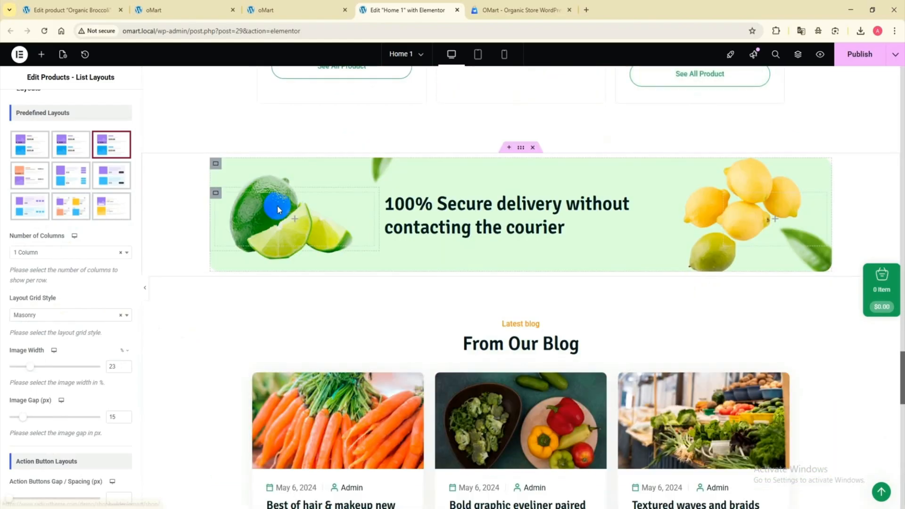
scroll(459, 217, down, 2)
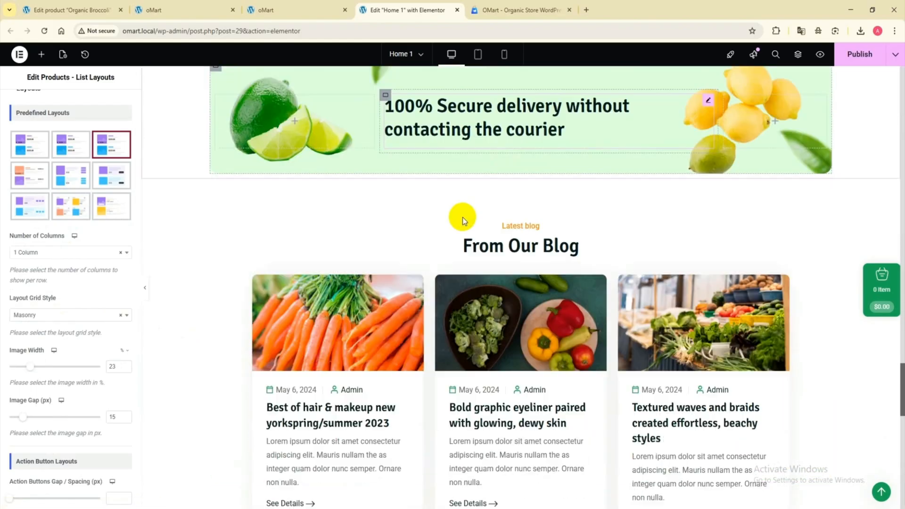
click(425, 280)
scroll(369, 250, down, 5)
scroll(370, 251, up, 3)
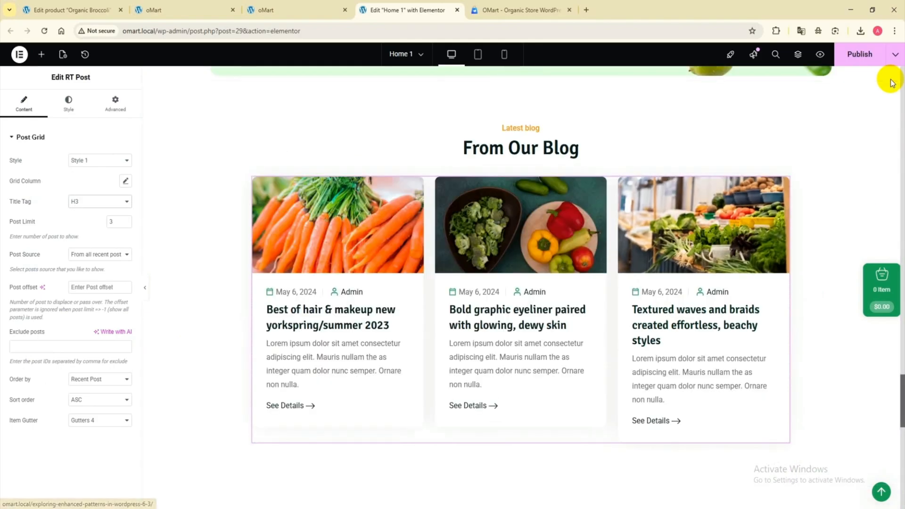
- Publish the Home 1 page changes and reload the live oMart home page
click(854, 63)
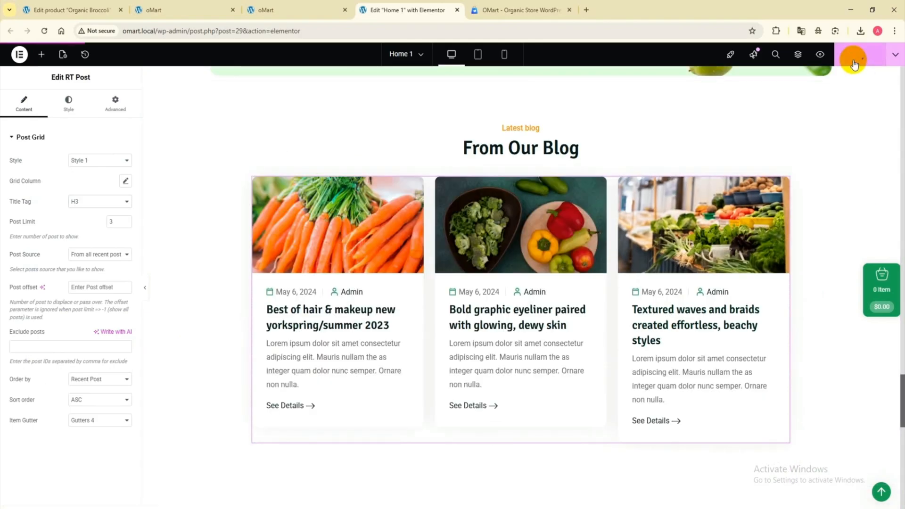
click(287, 10)
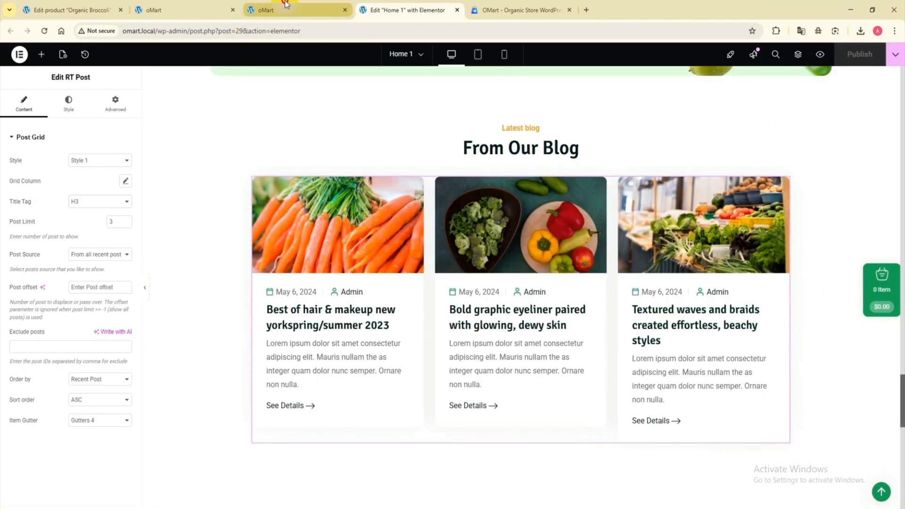
click(46, 33)
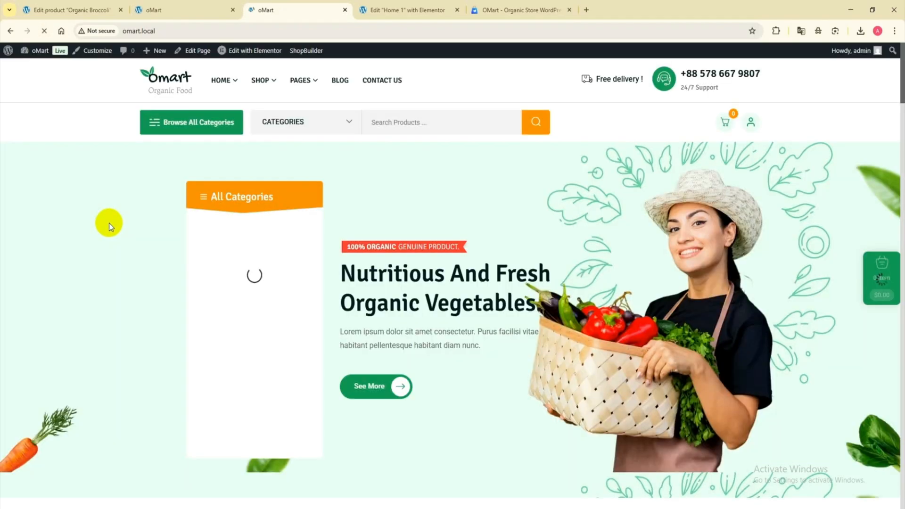
- Look through the live home page from the hero banner through the promo and product sections down to the footer
scroll(261, 239, down, 4)
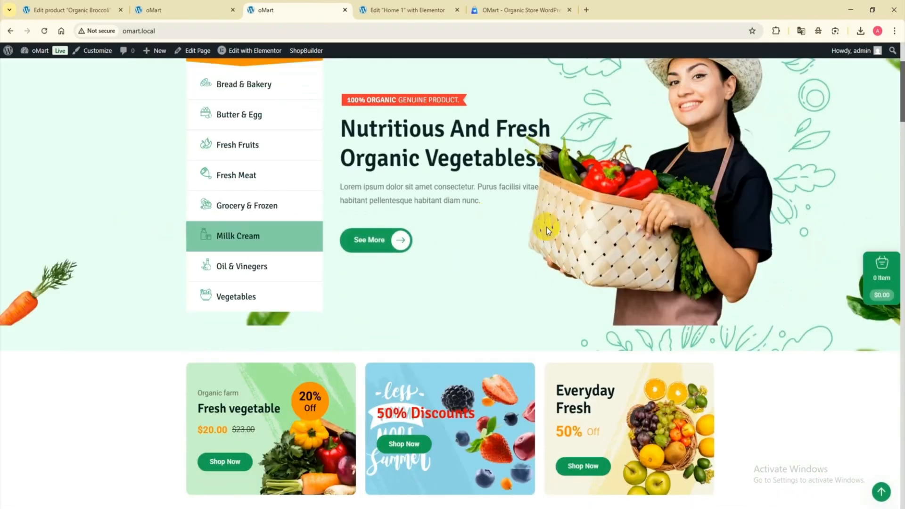
scroll(261, 238, down, 4)
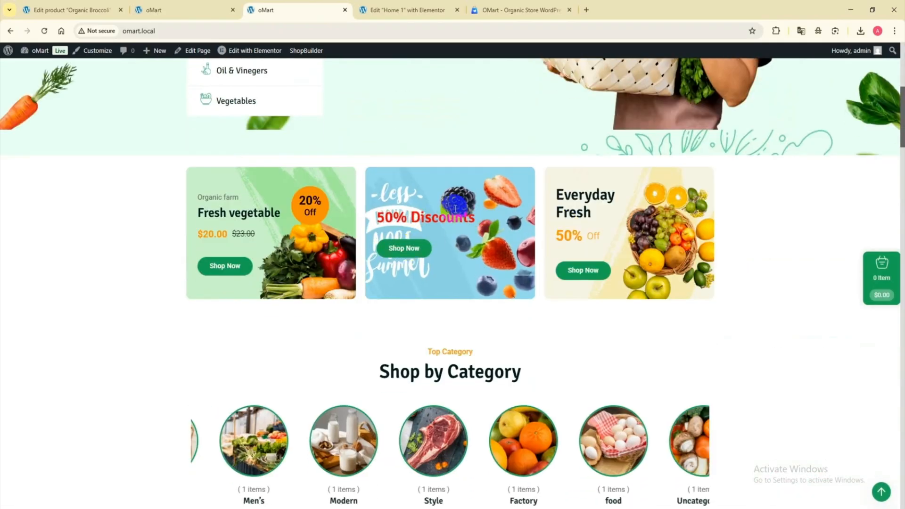
scroll(440, 208, down, 2)
scroll(551, 254, down, 5)
scroll(552, 254, down, 1)
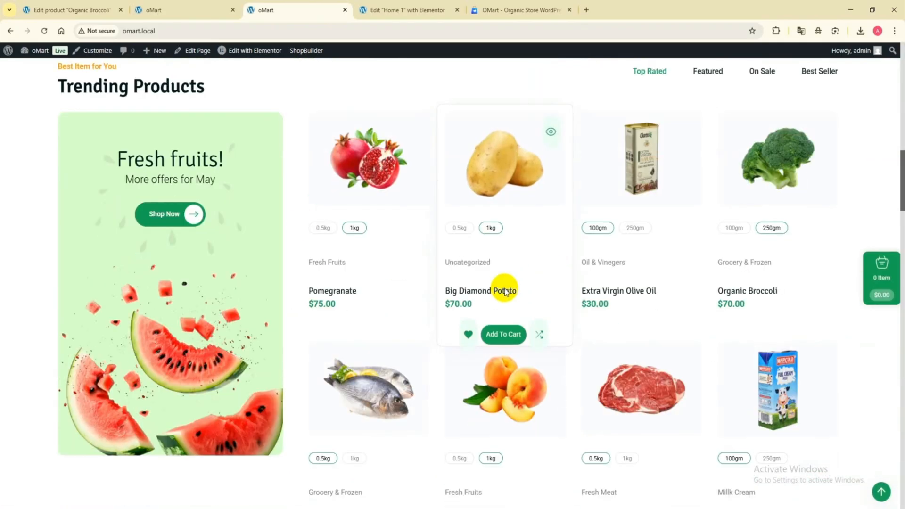
scroll(781, 344, down, 1)
scroll(781, 344, down, 15)
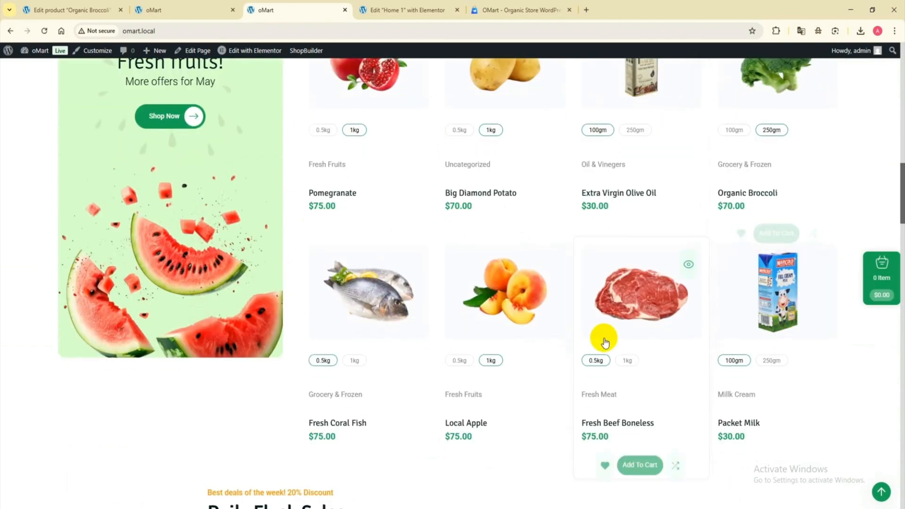
scroll(465, 299, down, 20)
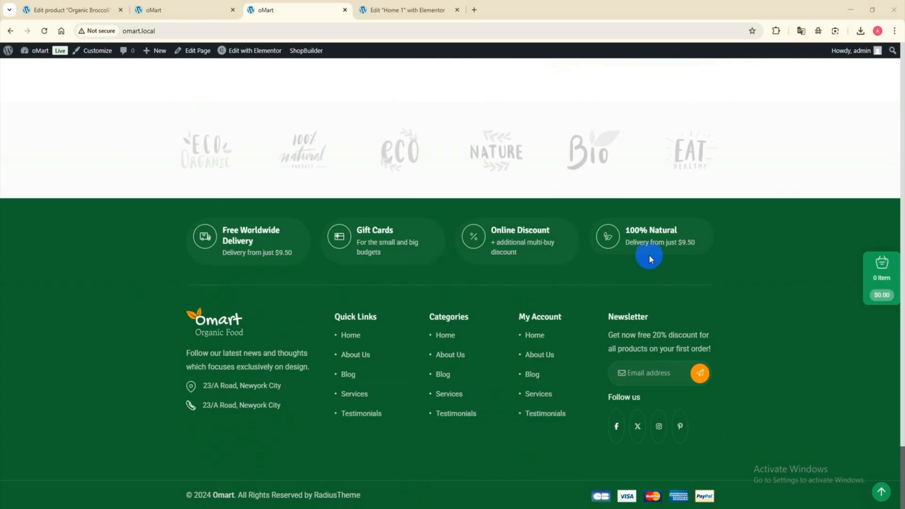
- Open the site's Footer template for editing in Elementor in its own browser tab
mouse_move(264, 51)
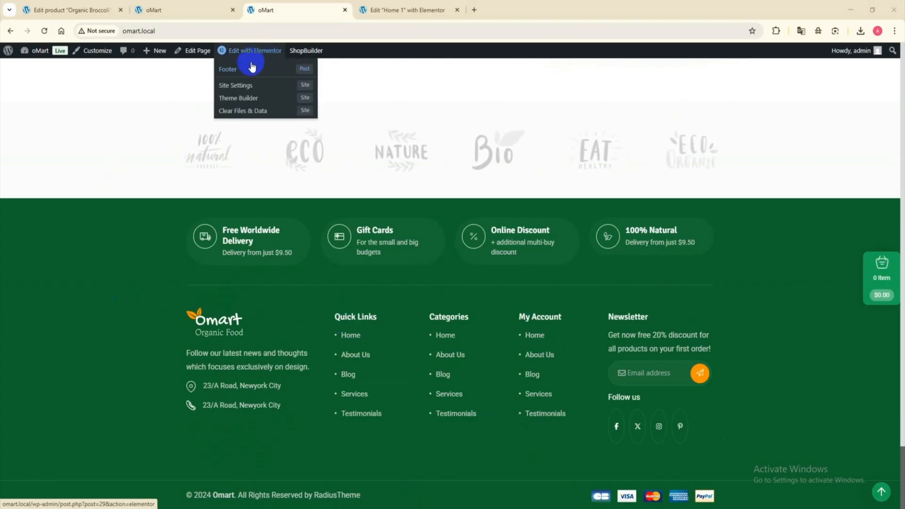
middle_click(239, 75)
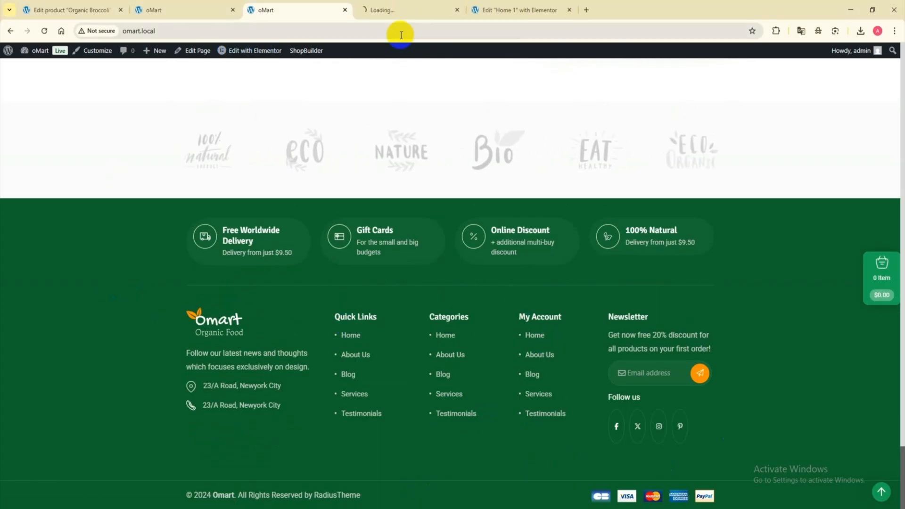
click(383, 7)
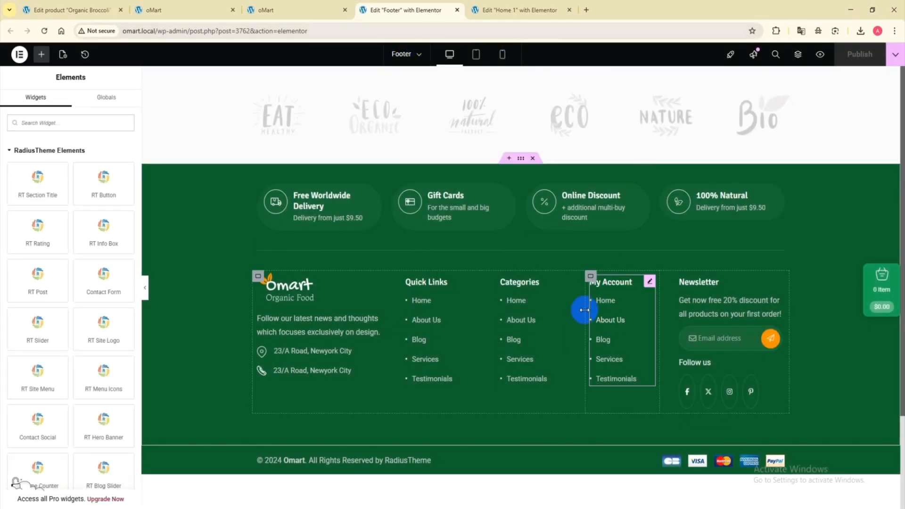
- Try a lighter green background on the main footer container and restore its color to #116530
click(521, 160)
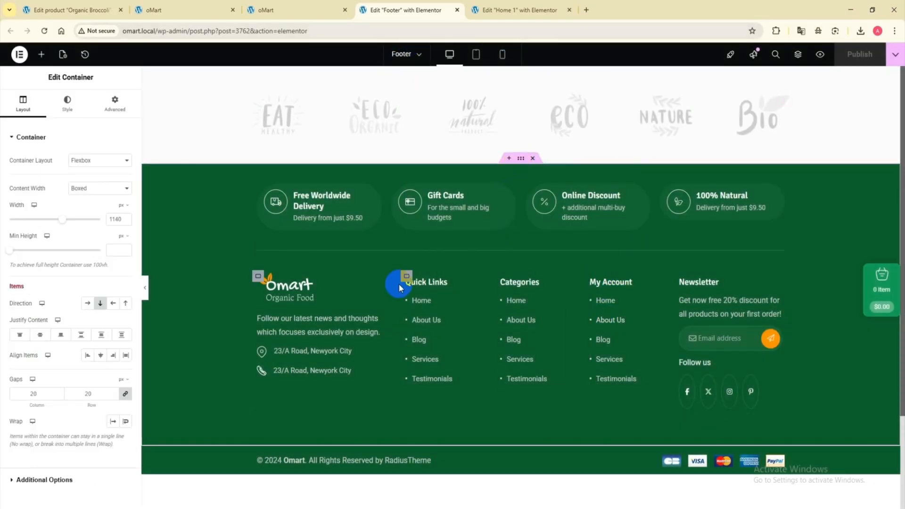
click(72, 98)
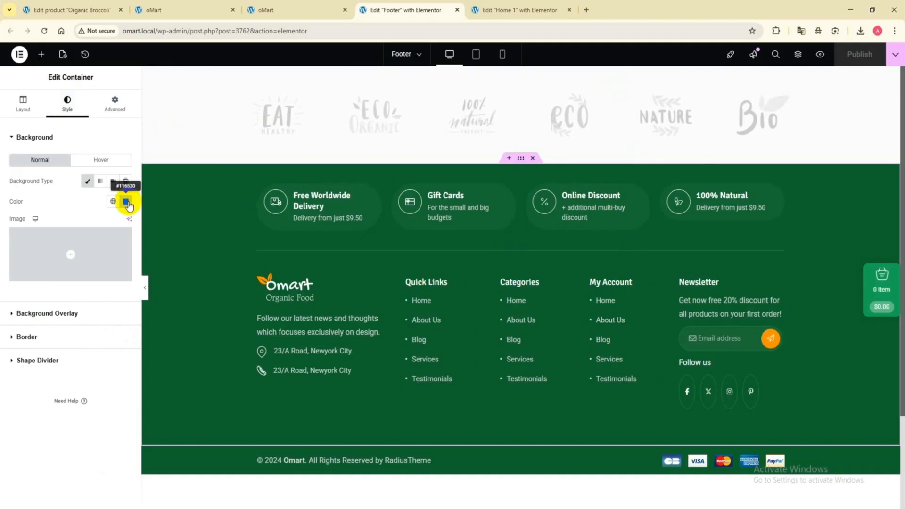
click(126, 202)
key(ctrl+c)
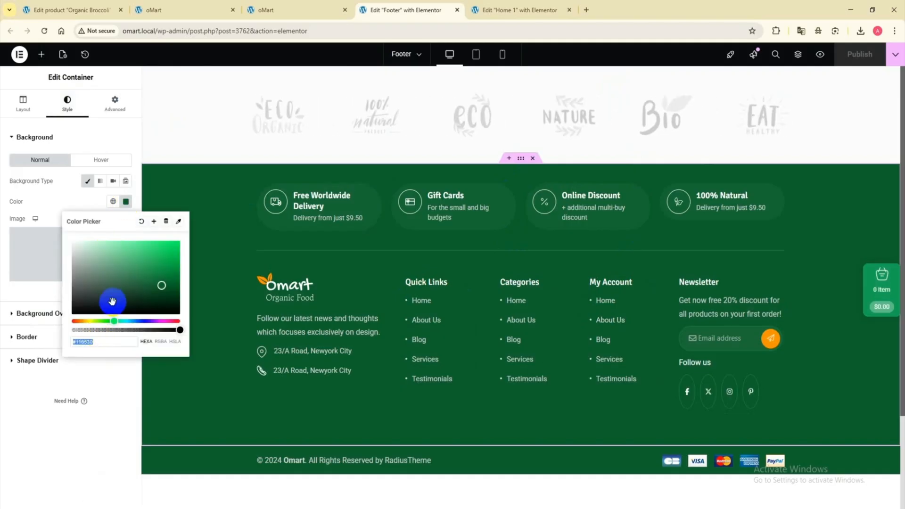
mouse_move(126, 281)
mouse_down()
mouse_move(125, 238)
mouse_move(115, 299)
mouse_move(87, 308)
mouse_move(121, 276)
mouse_move(137, 245)
mouse_move(126, 269)
mouse_up()
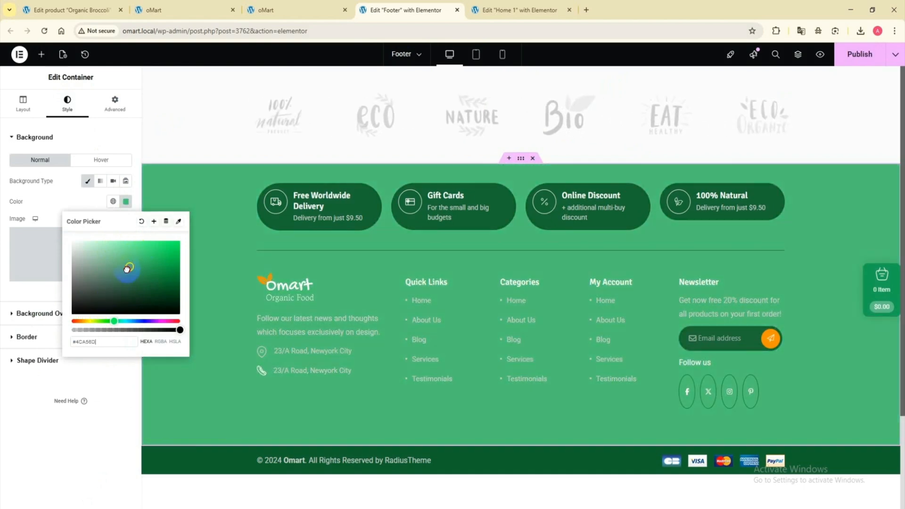
click(119, 321)
drag(111, 341, 45, 341)
key(ctrl+v)
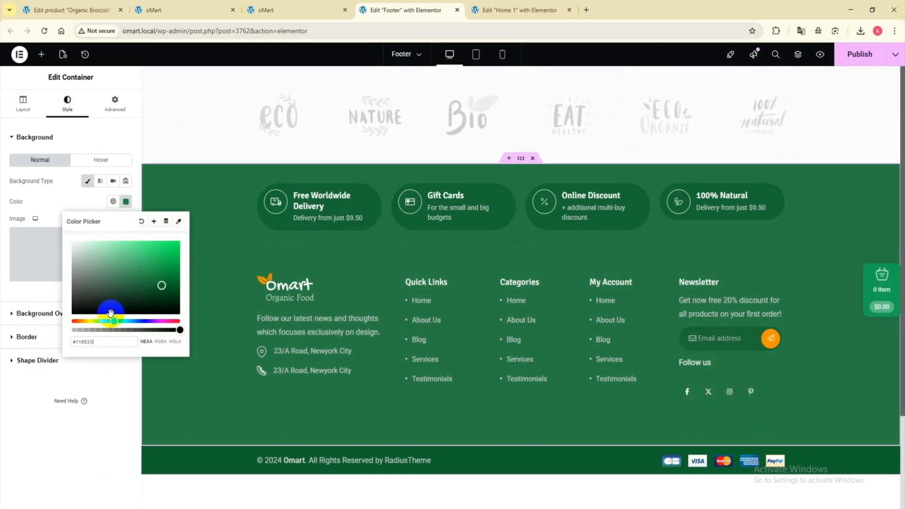
- Inspect the footer logo's image settings and its file in the media library
click(313, 297)
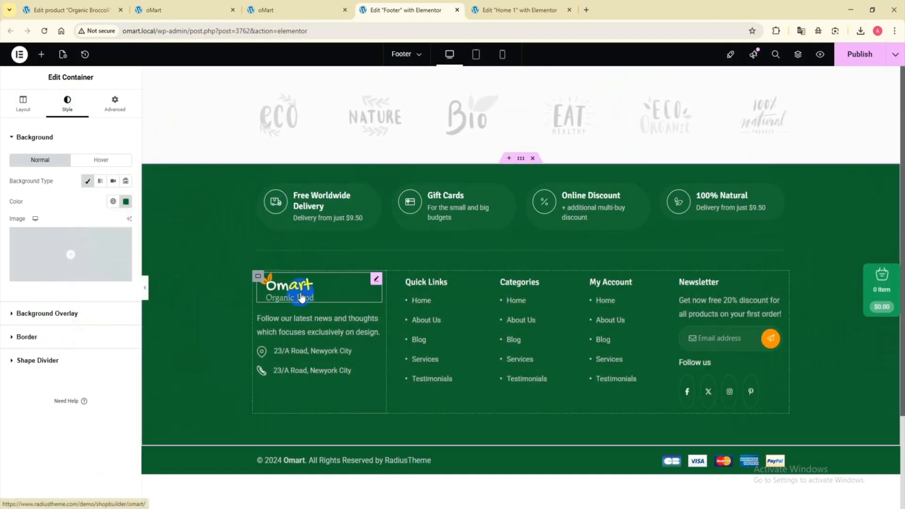
click(313, 295)
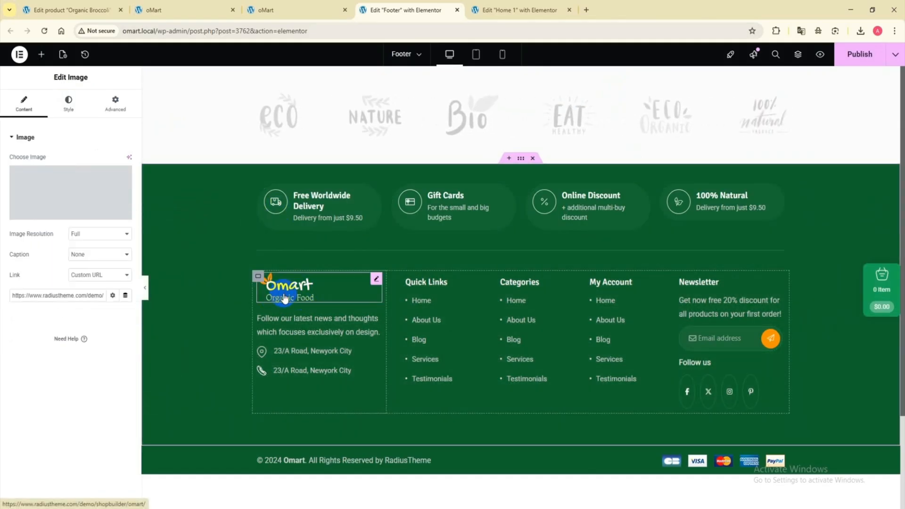
click(66, 198)
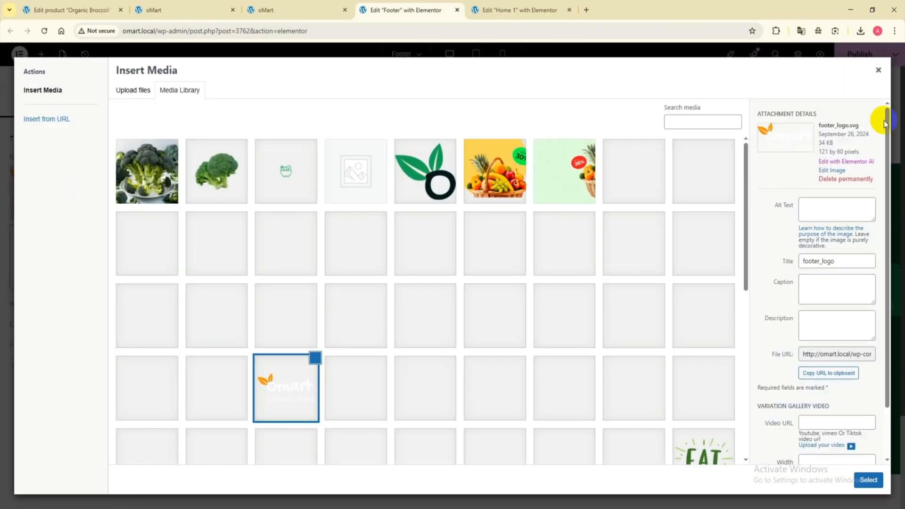
click(878, 83)
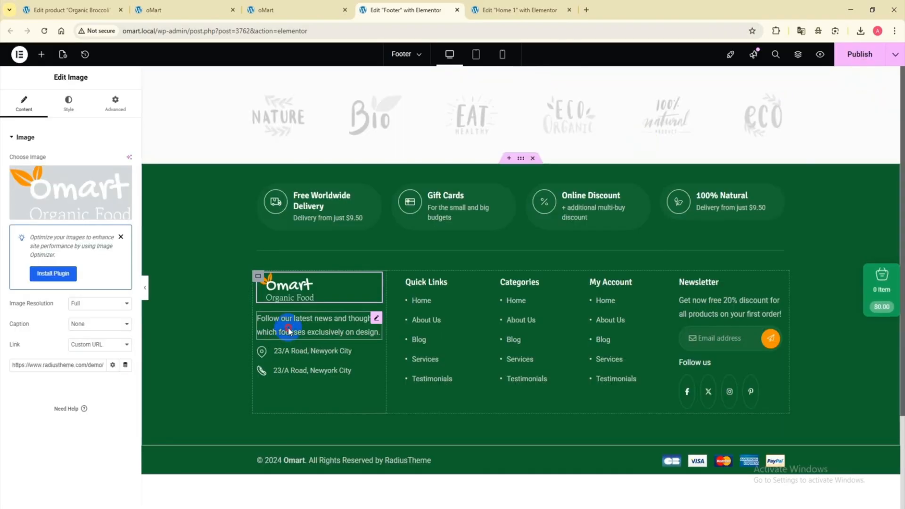
- Replace the sub title of the footer info box that has the phone icon with the store's phone number
click(266, 332)
click(351, 371)
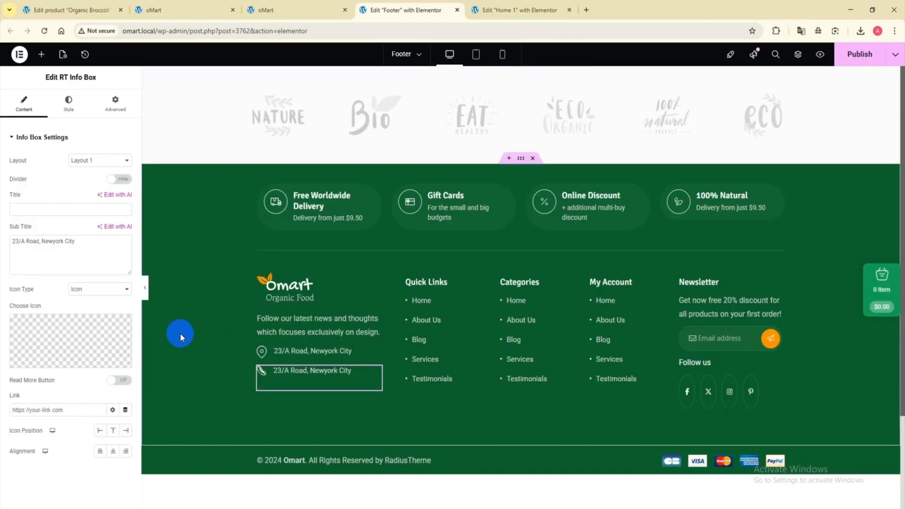
click(106, 246)
text(01800 000000)
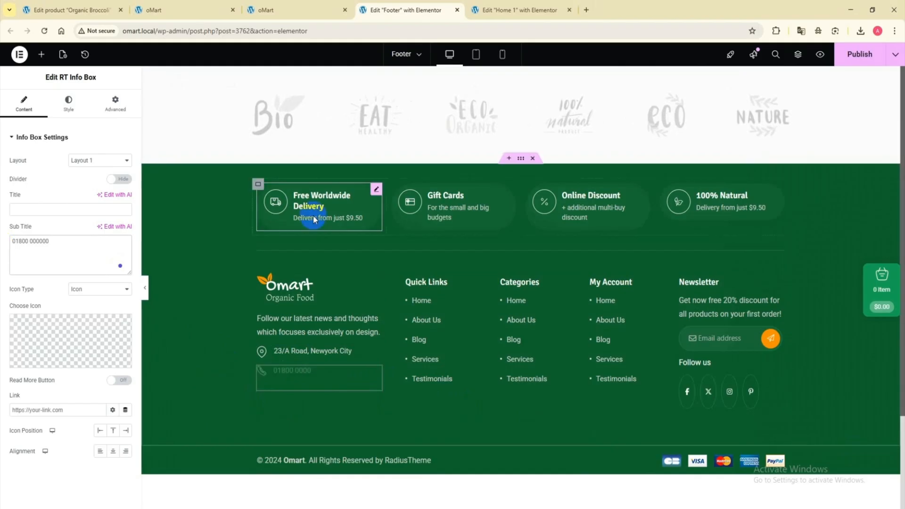
- Review the menus available for the Quick Links column of the footer
click(416, 329)
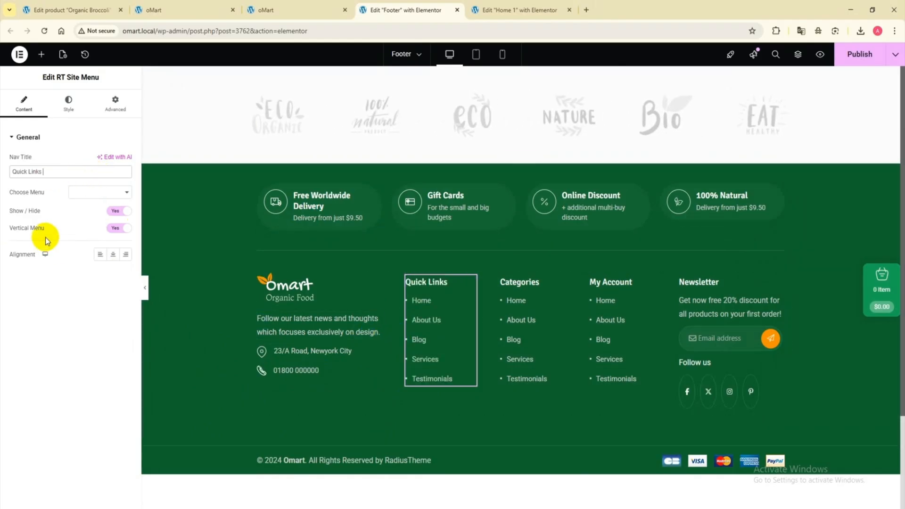
click(109, 194)
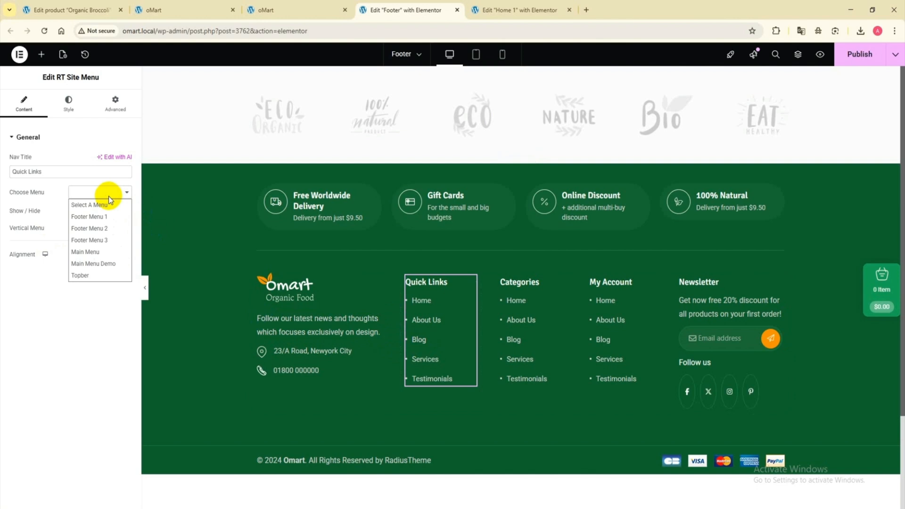
click(109, 300)
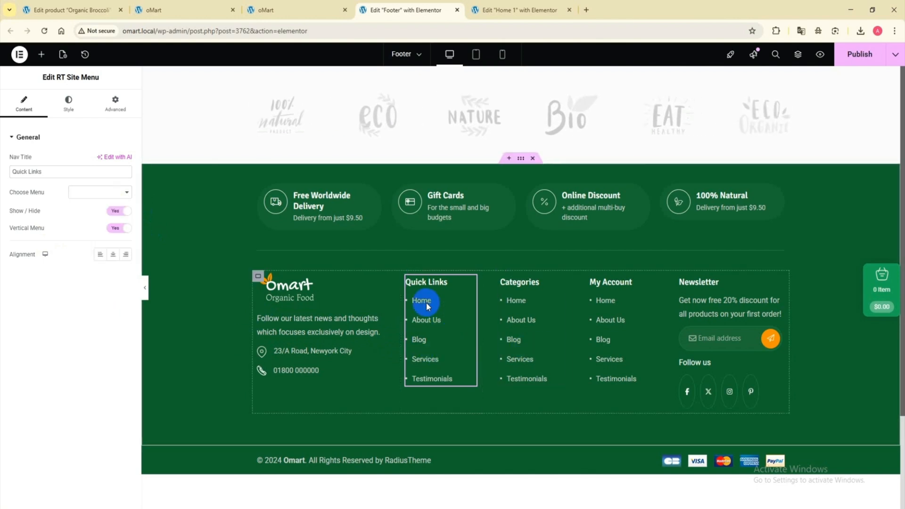
- Change the discount in the footer's Newsletter text to 50%
click(696, 313)
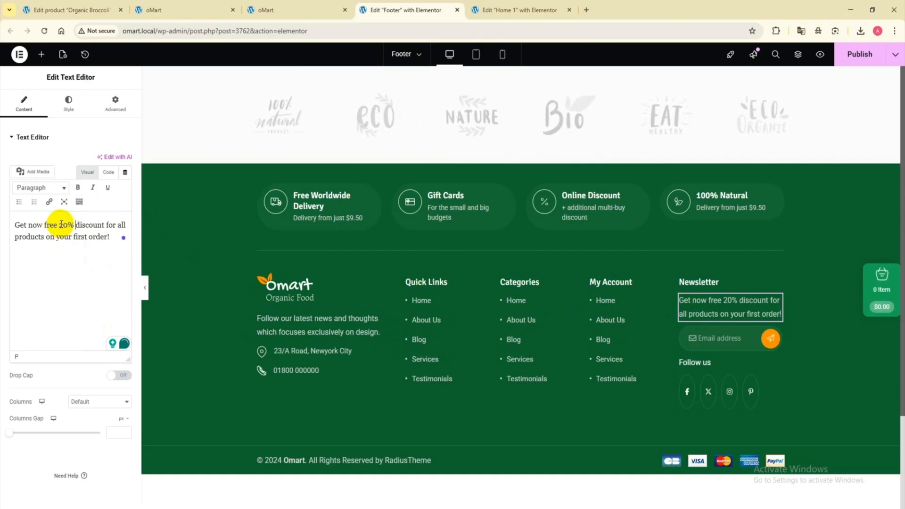
text(5)
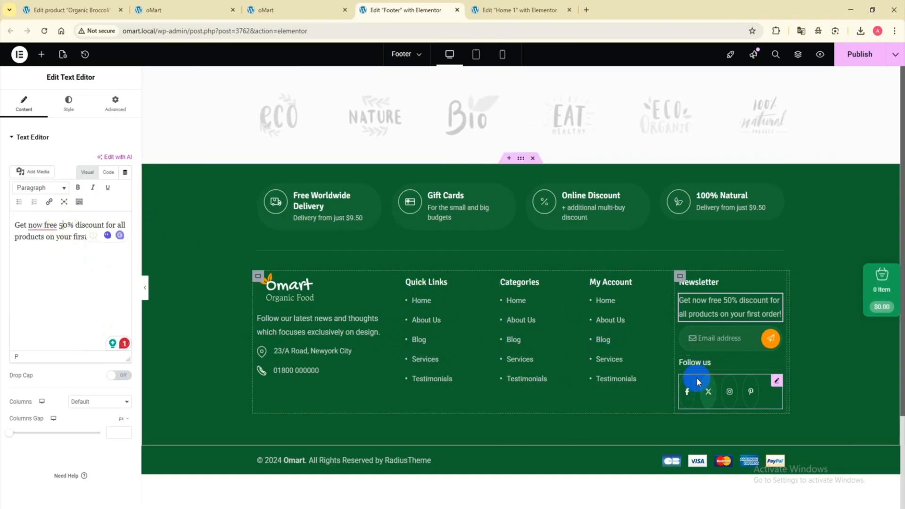
- Change the first social icon under the footer's Follow us heading to Tiktok and review the icon style settings
click(696, 363)
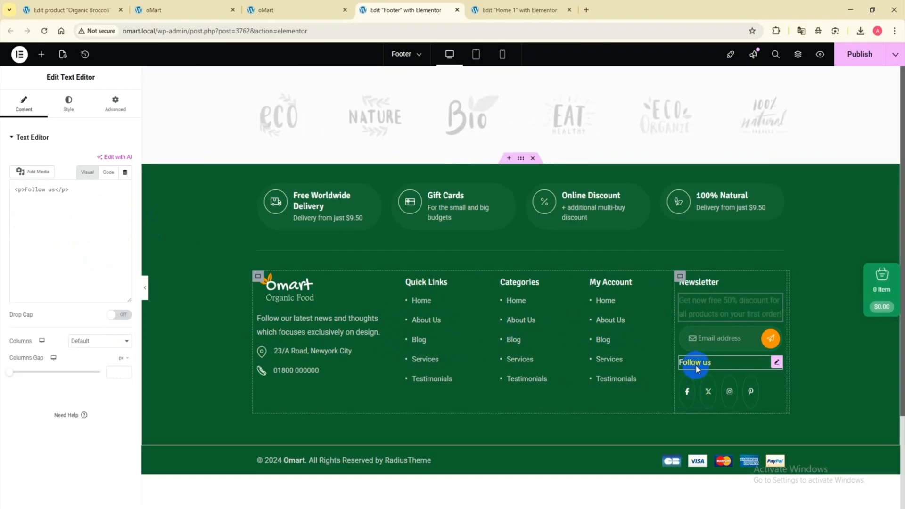
click(716, 403)
click(44, 208)
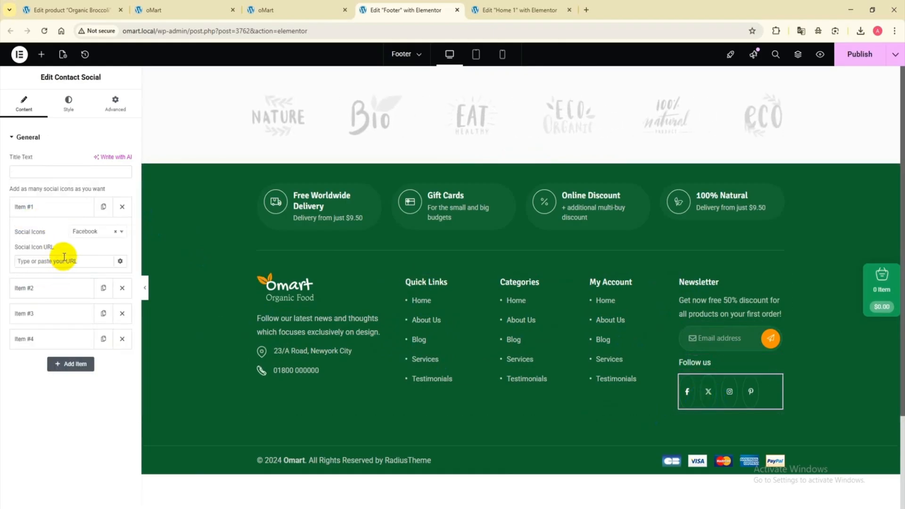
click(85, 231)
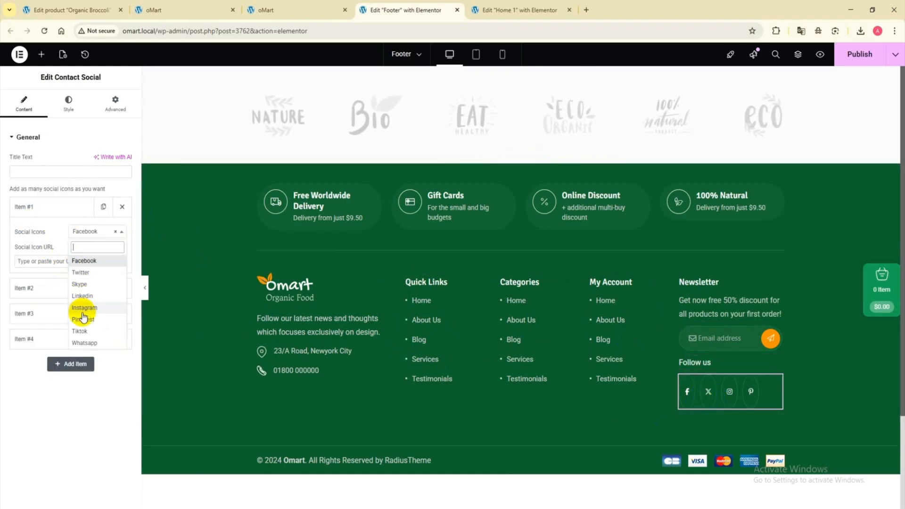
click(83, 308)
click(96, 231)
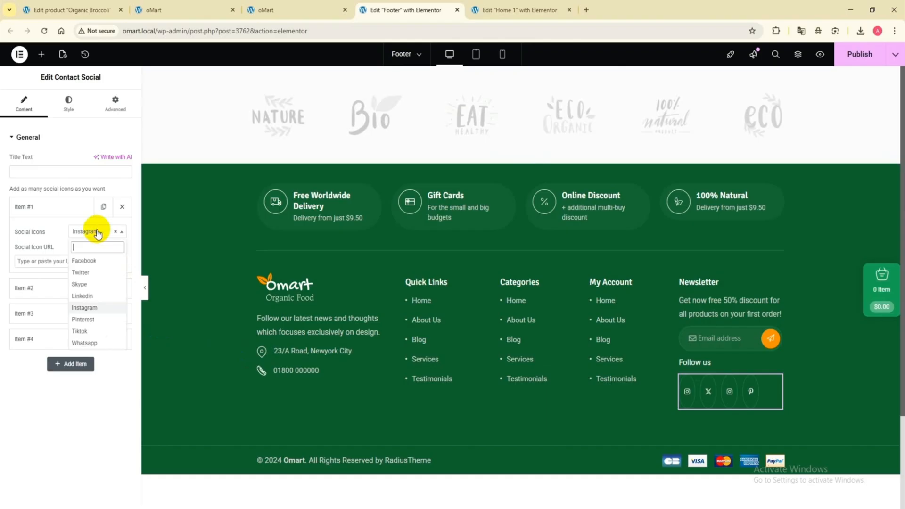
click(83, 318)
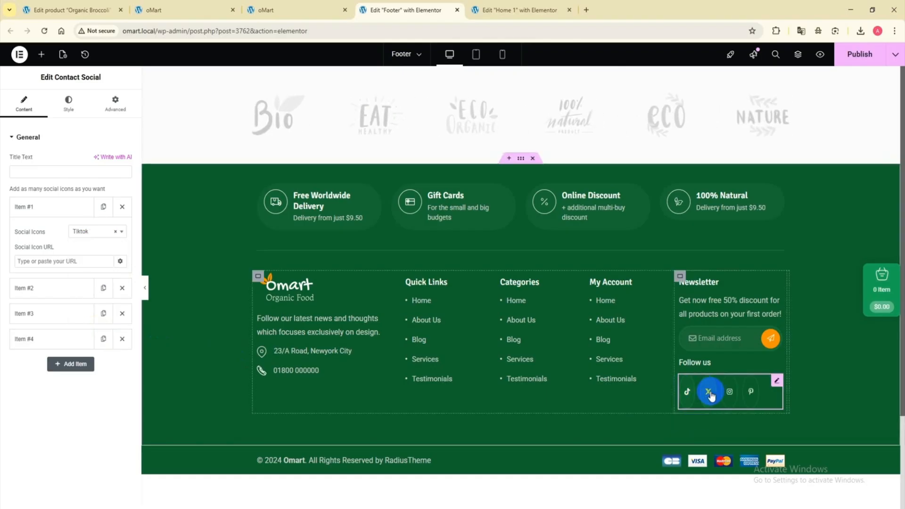
click(72, 103)
click(44, 257)
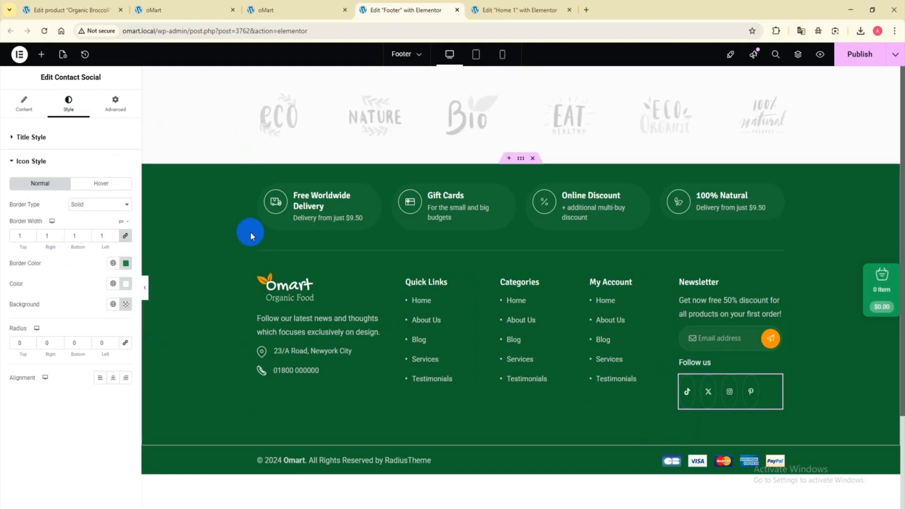
- Review the content settings of the footer's Free Worldwide Delivery, Gift Cards and Online Discount info boxes
click(297, 207)
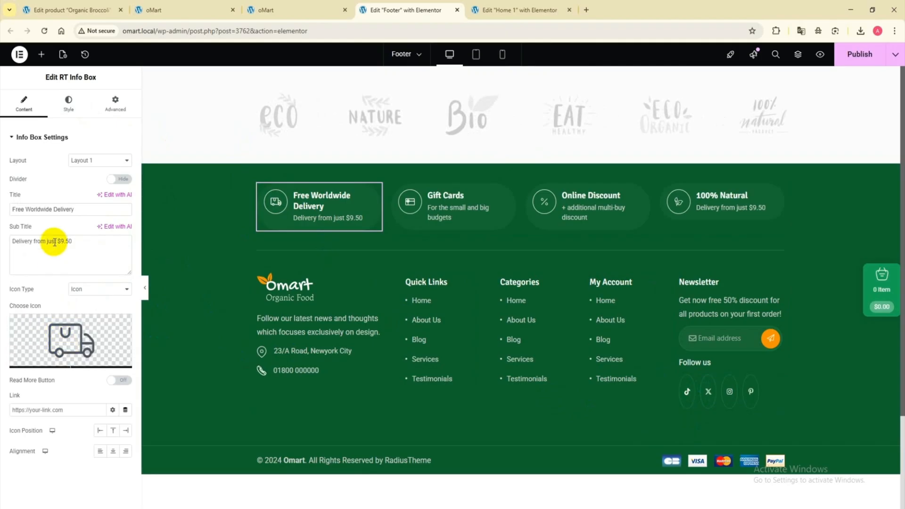
click(457, 210)
click(574, 210)
- Publish the footer changes and reload the live home page to check the footer, returning to the page's beginning
click(855, 54)
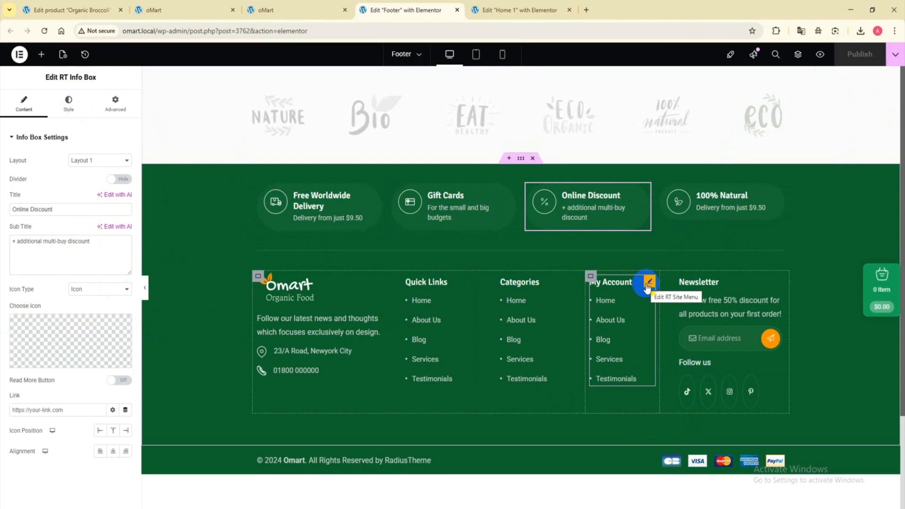
click(295, 10)
click(45, 31)
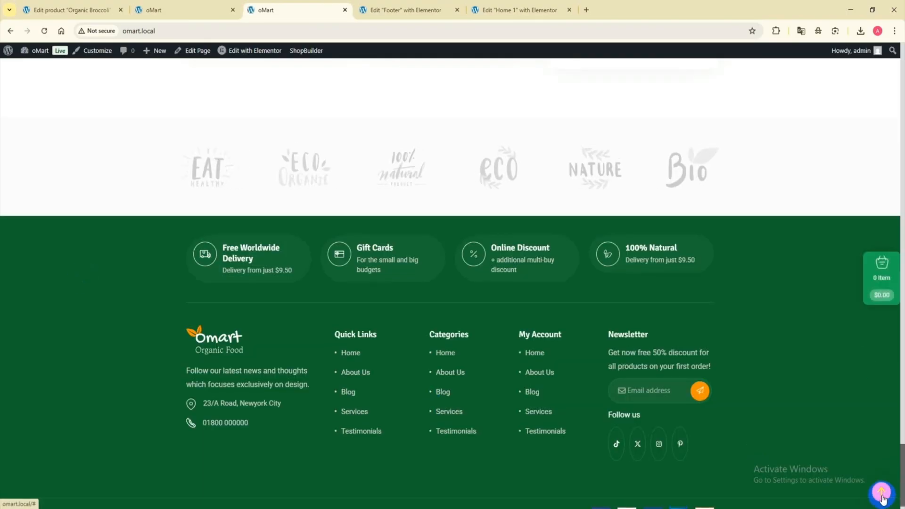
click(881, 492)
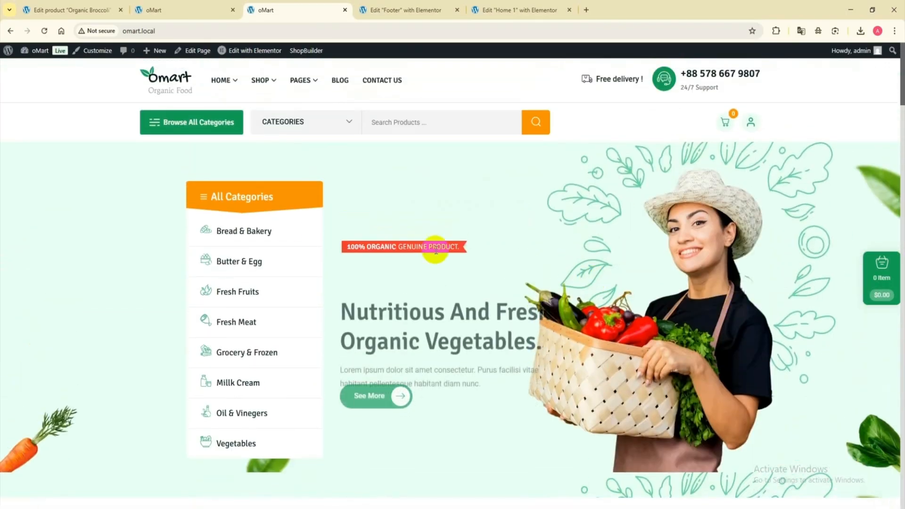